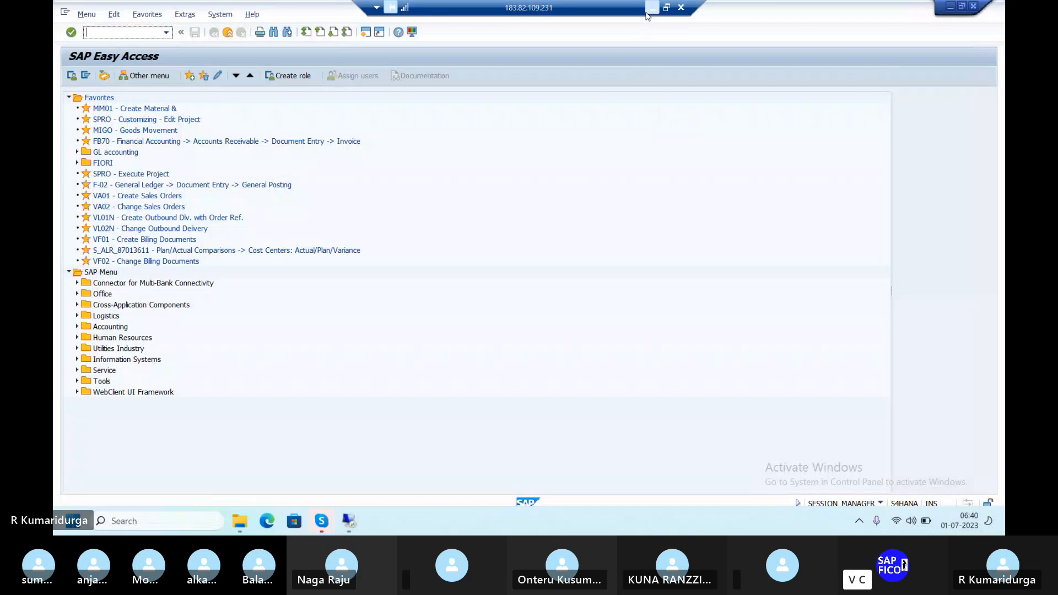
Minimize SAP and the video call, then open FINANCIAL STATEMENT VERSION.txt from SAP S4 HANA > CLASS 15
{"action": "left_click", "coordinate": [650, 8]}
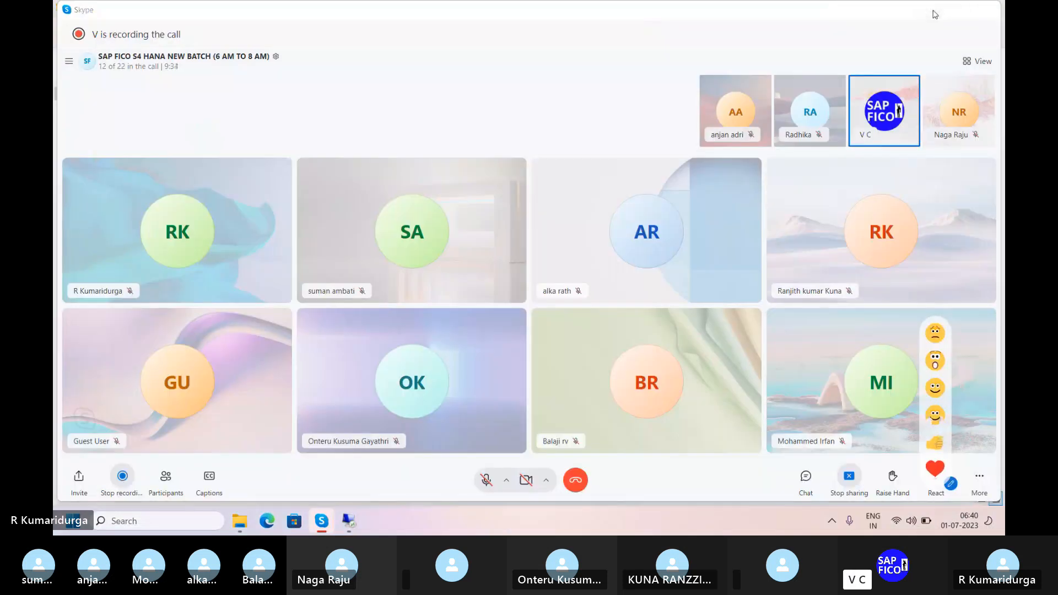
{"action": "left_click", "coordinate": [934, 12]}
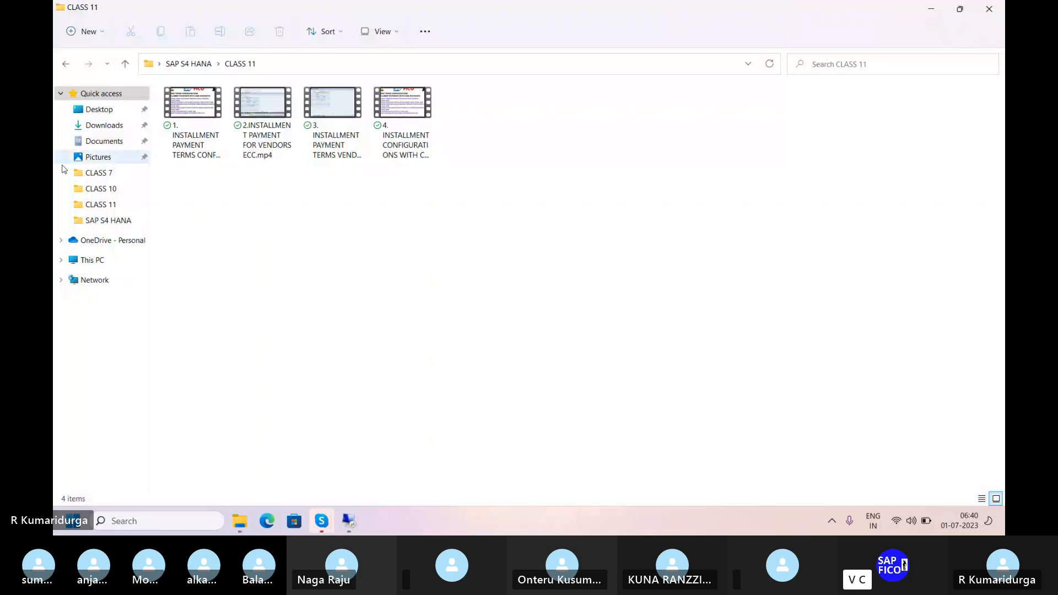
{"action": "left_click", "coordinate": [102, 220]}
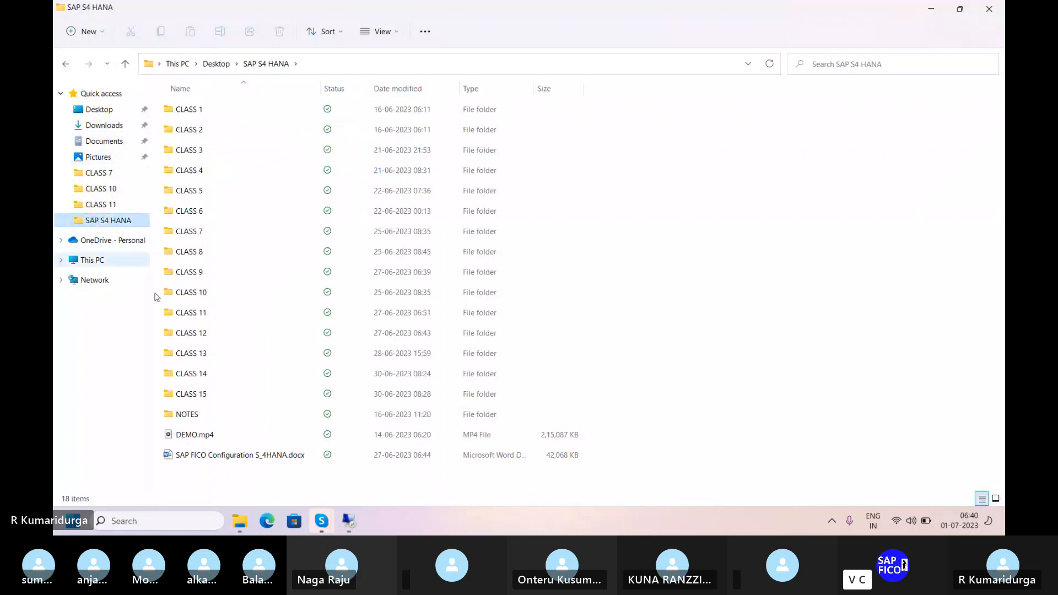
{"action": "double_click", "coordinate": [195, 416]}
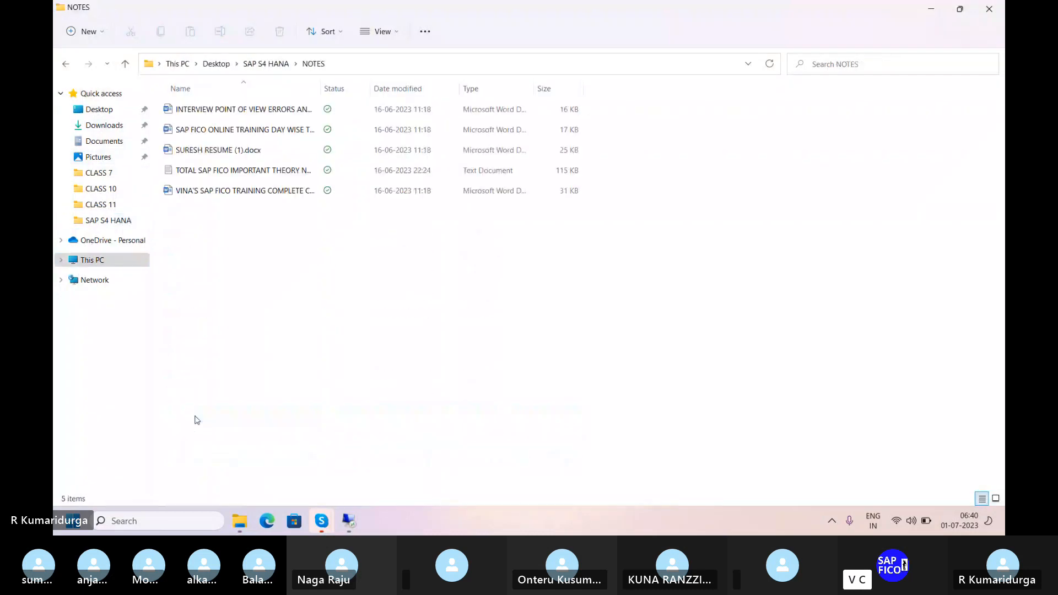
{"action": "left_click", "coordinate": [67, 66]}
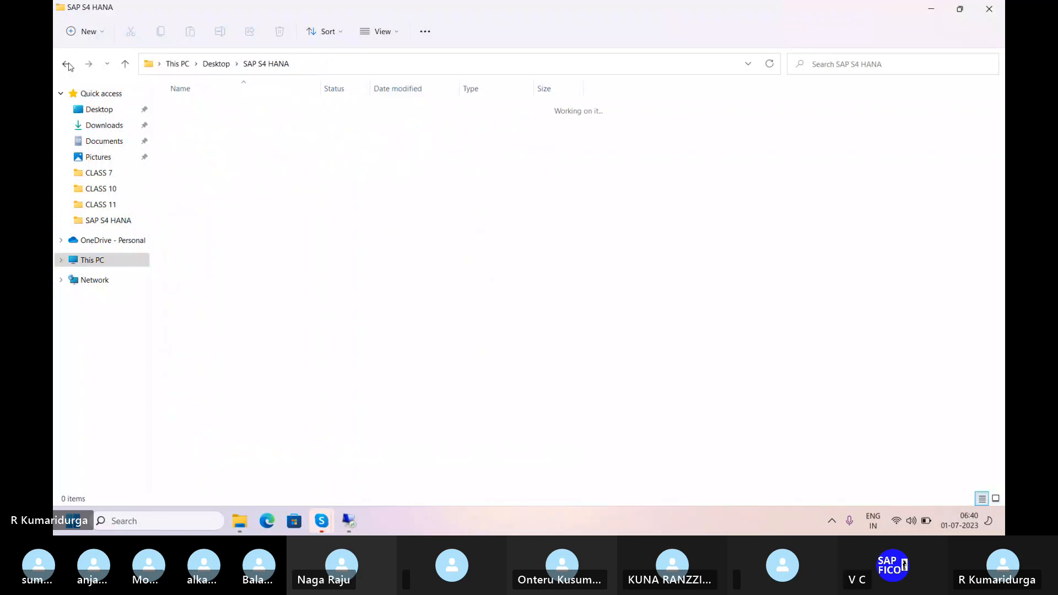
{"action": "double_click", "coordinate": [213, 396]}
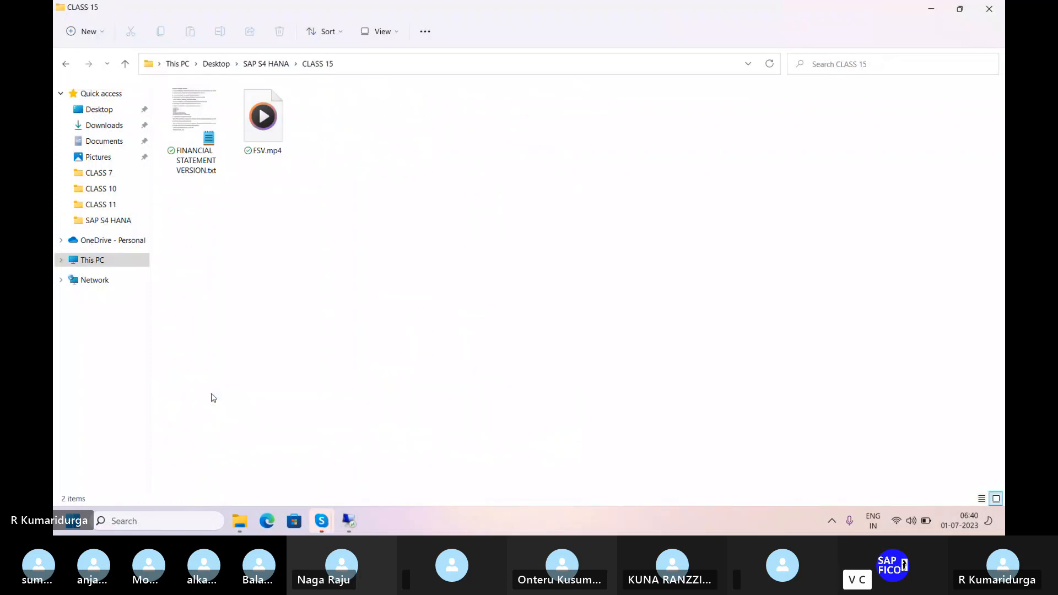
{"action": "left_click", "coordinate": [204, 127]}
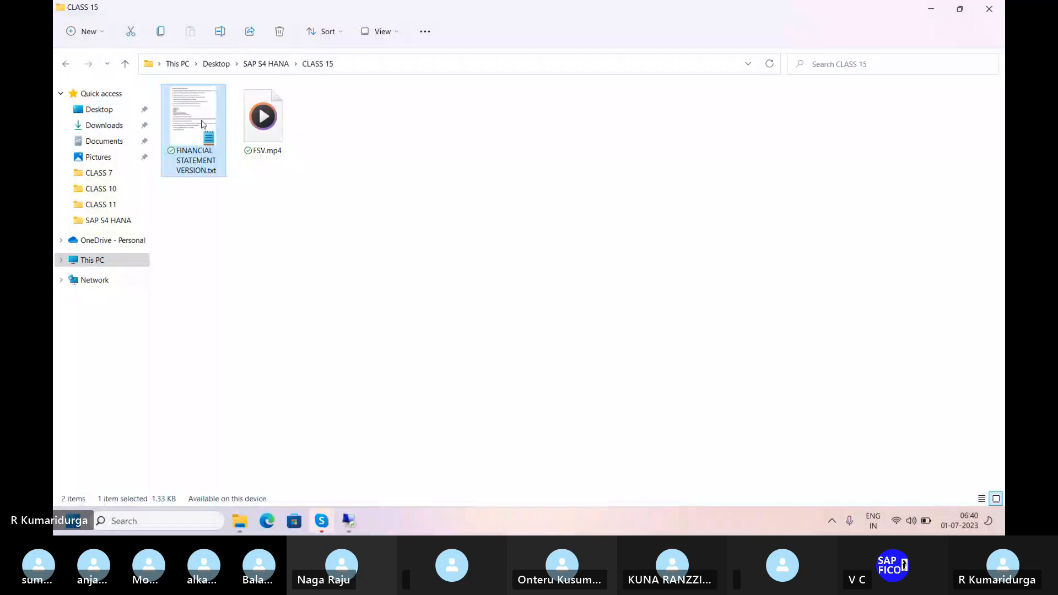
{"action": "double_click", "coordinate": [204, 124]}
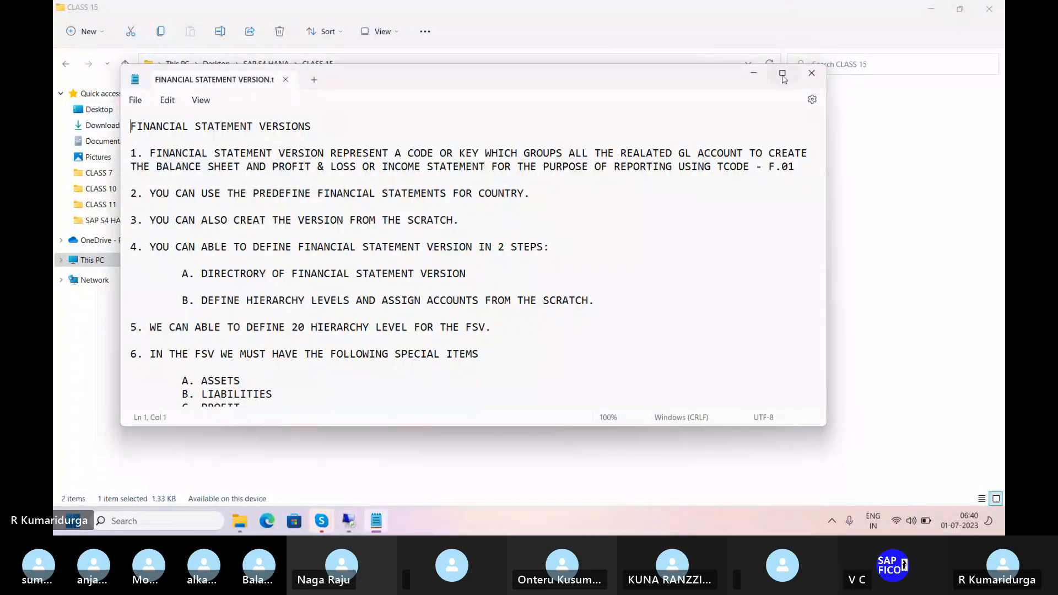
Maximize the Notepad notes and add two blank lines after the final SE08 line
{"action": "left_click", "coordinate": [783, 75]}
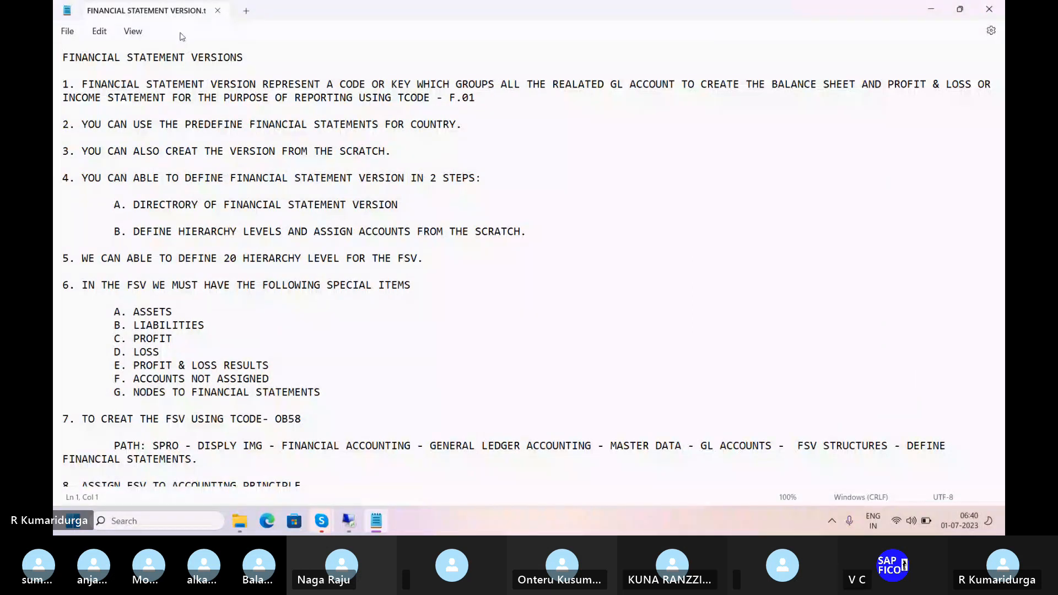
{"action": "scroll", "coordinate": [209, 304], "scroll_direction": "down", "scroll_amount": 5}
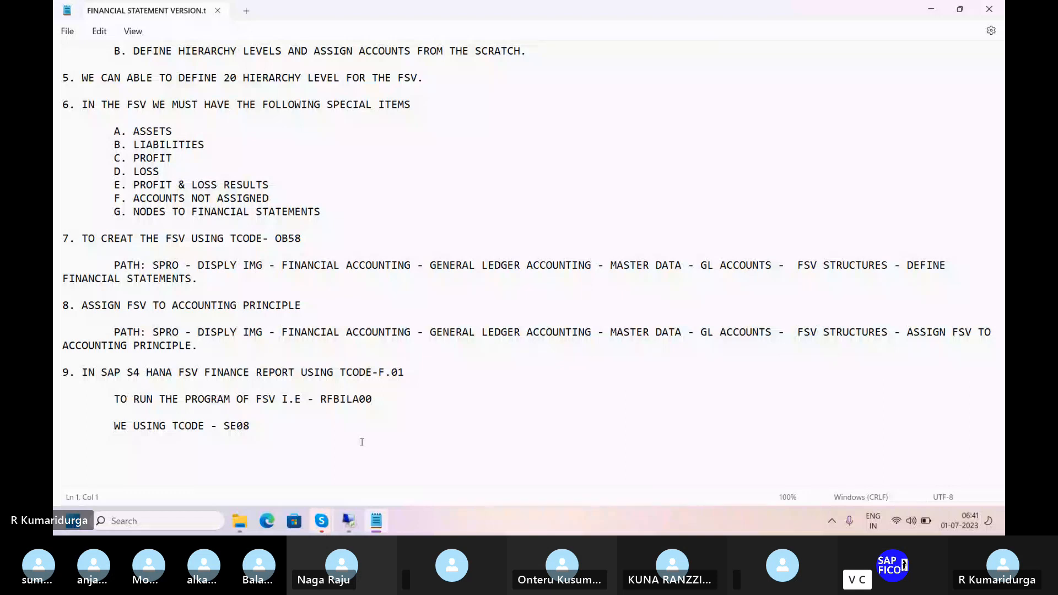
{"action": "left_click", "coordinate": [278, 427]}
{"action": "key", "text": "Return"}
{"action": "scroll", "coordinate": [267, 425], "scroll_direction": "down", "scroll_amount": 3}
{"action": "scroll", "coordinate": [268, 425], "scroll_direction": "down", "scroll_amount": 1}
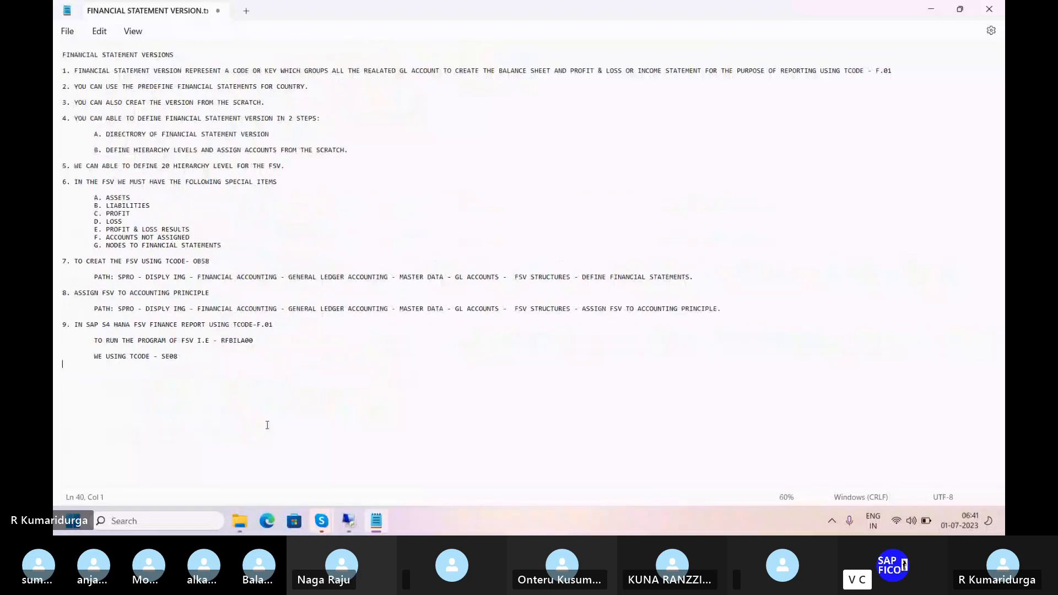
{"action": "scroll", "coordinate": [267, 425], "scroll_direction": "up", "scroll_amount": 2}
{"action": "scroll", "coordinate": [267, 425], "scroll_direction": "up", "scroll_amount": 1}
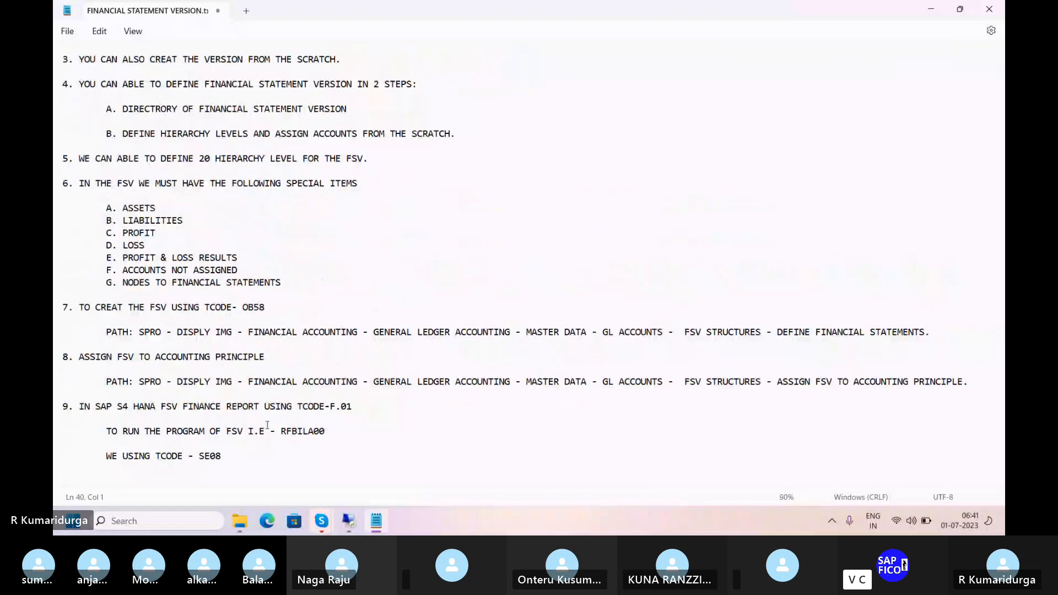
{"action": "key", "text": "Return"}
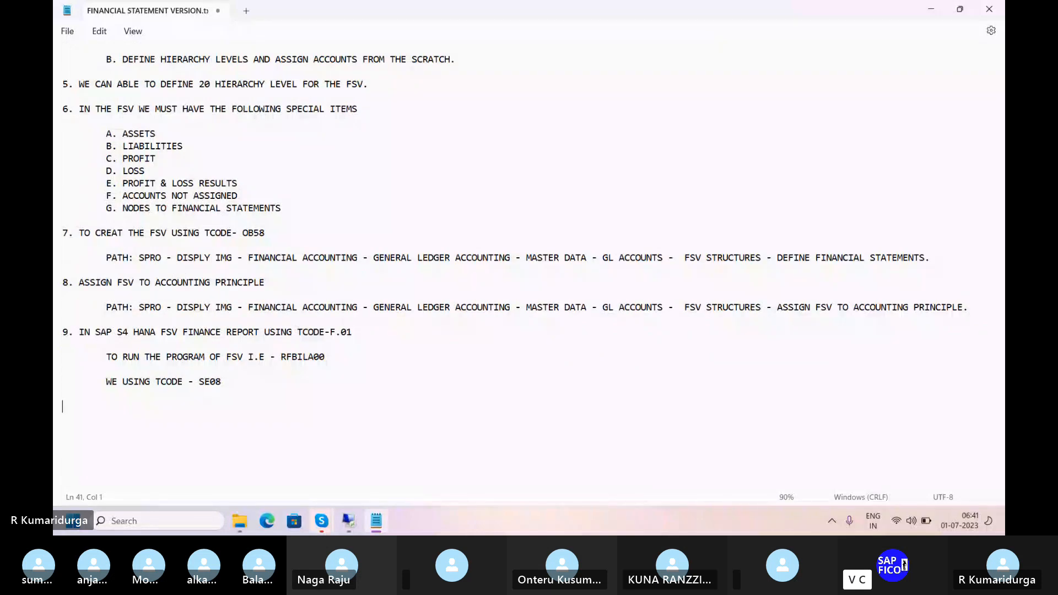
{"action": "scroll", "coordinate": [267, 425], "scroll_direction": "up", "scroll_amount": 1}
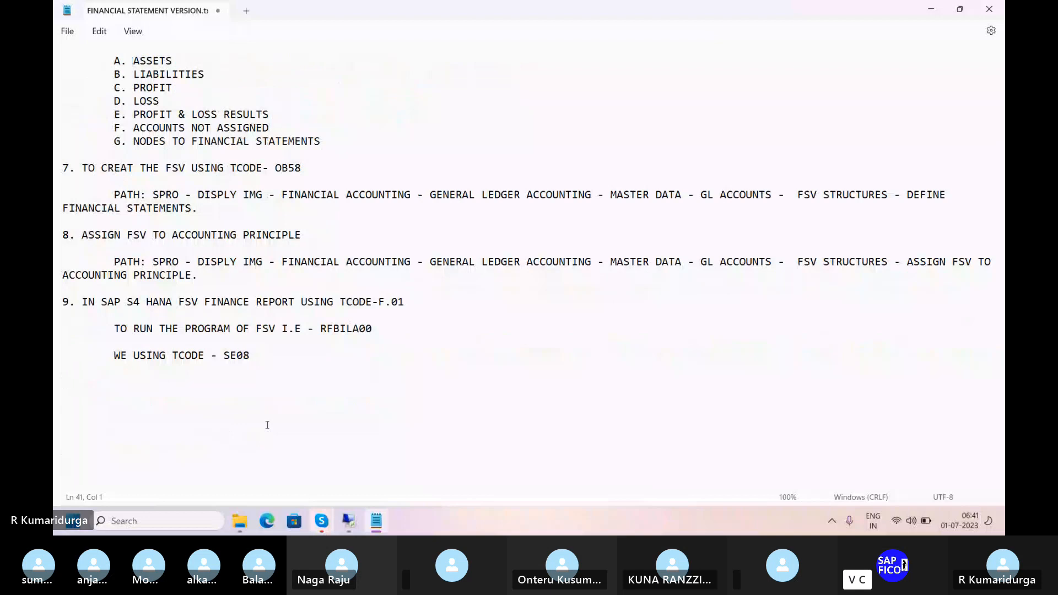
{"action": "scroll", "coordinate": [267, 425], "scroll_direction": "up", "scroll_amount": 6}
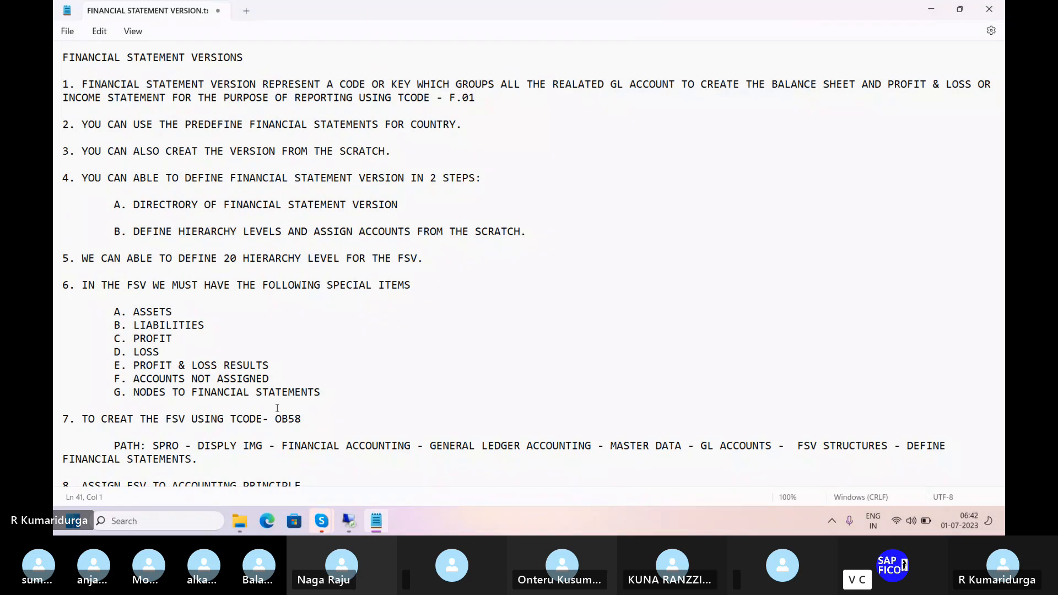
{"action": "mouse_move", "coordinate": [370, 517]}
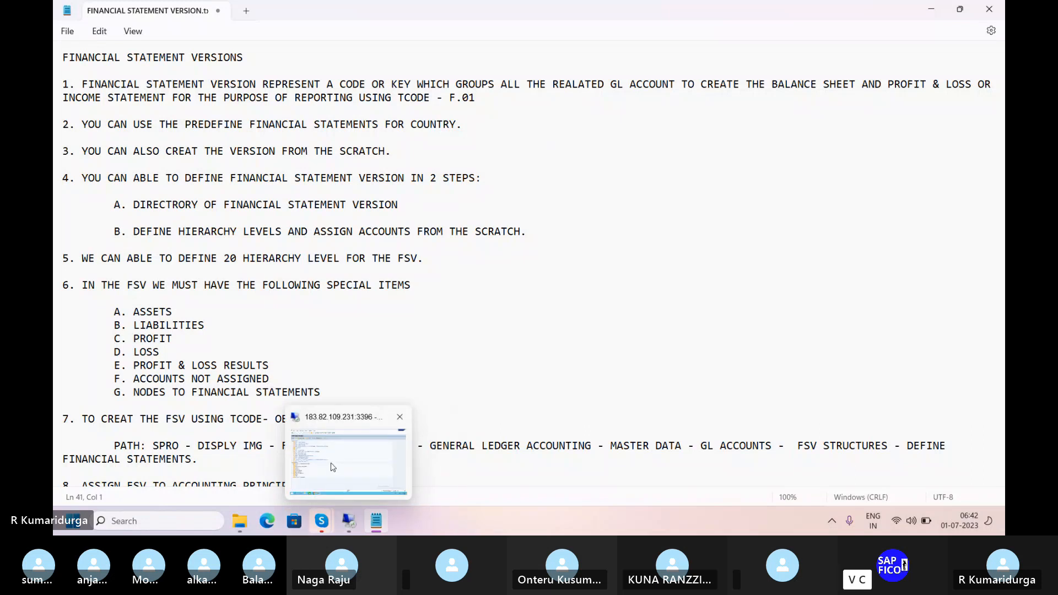
Return to the remote SAP session and run /NFS00 to edit G/L accounts centrally
{"action": "left_click", "coordinate": [333, 467]}
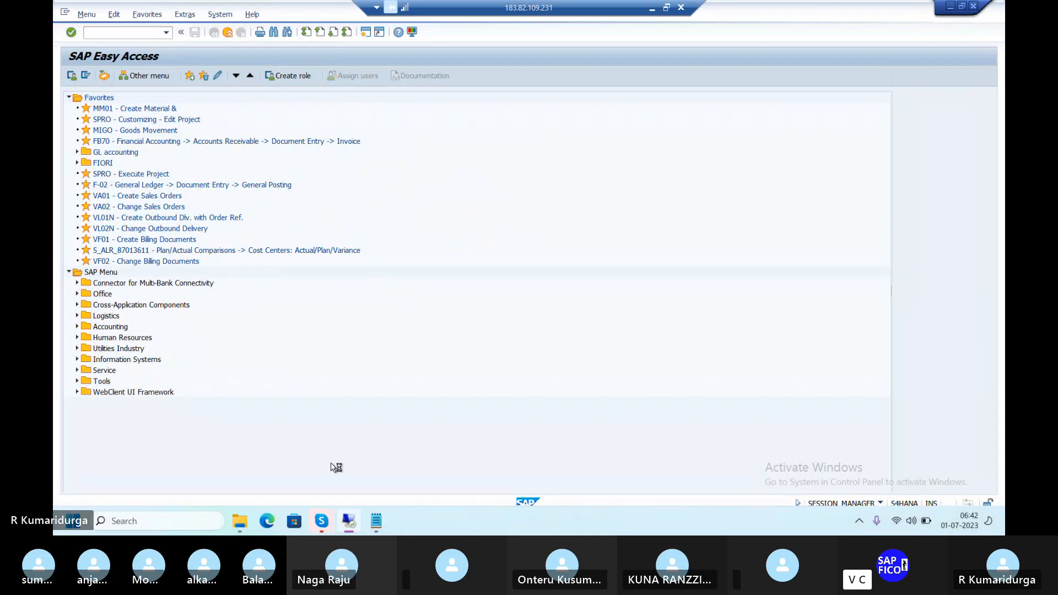
{"action": "left_click", "coordinate": [899, 523]}
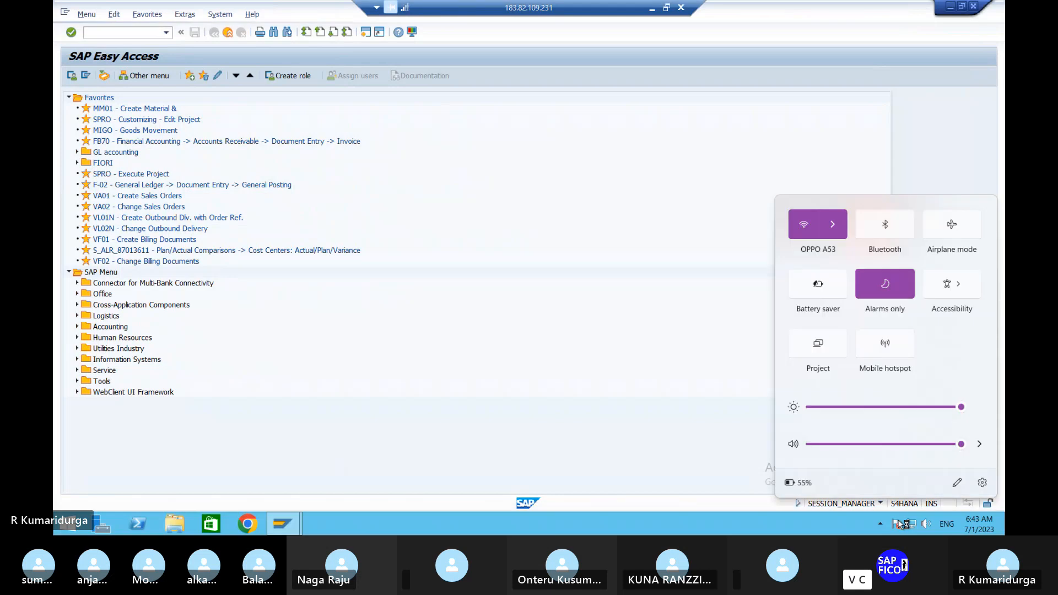
{"action": "left_click", "coordinate": [689, 402]}
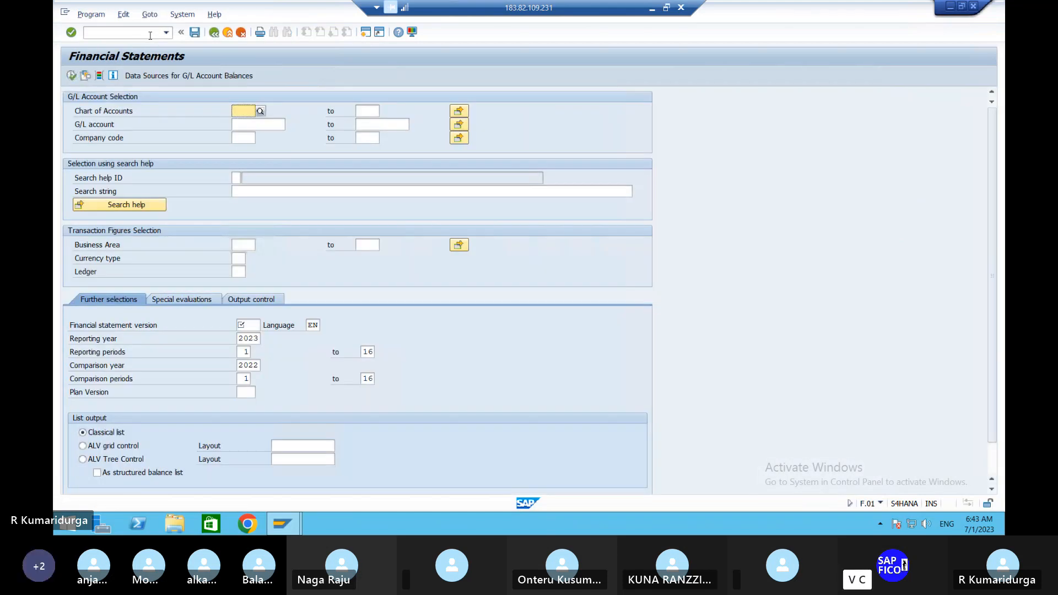
{"action": "left_click", "coordinate": [150, 35]}
{"action": "type", "text": "/NFS00"}
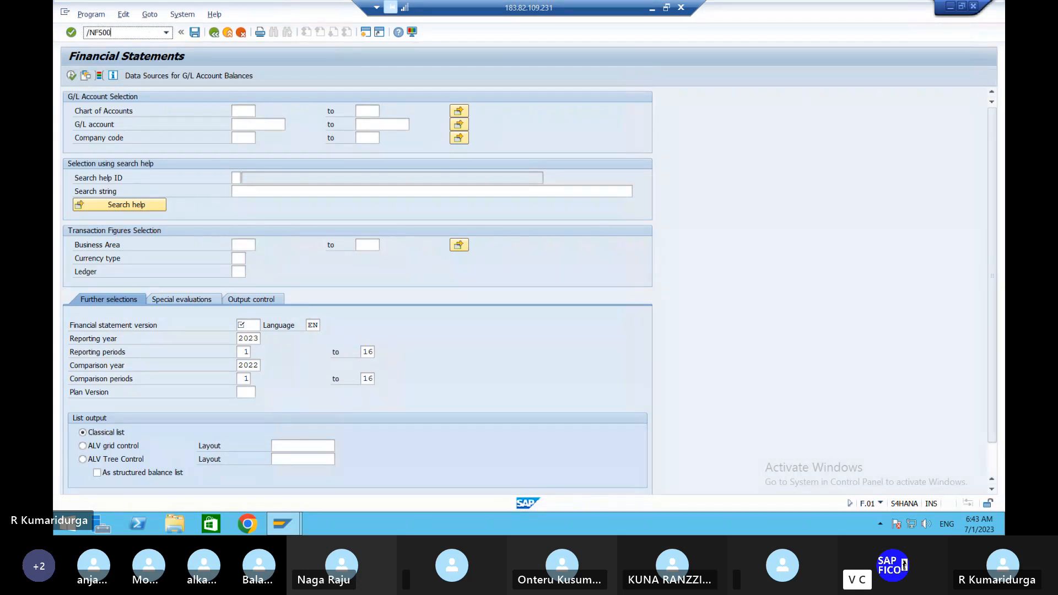
{"action": "key", "text": "Return"}
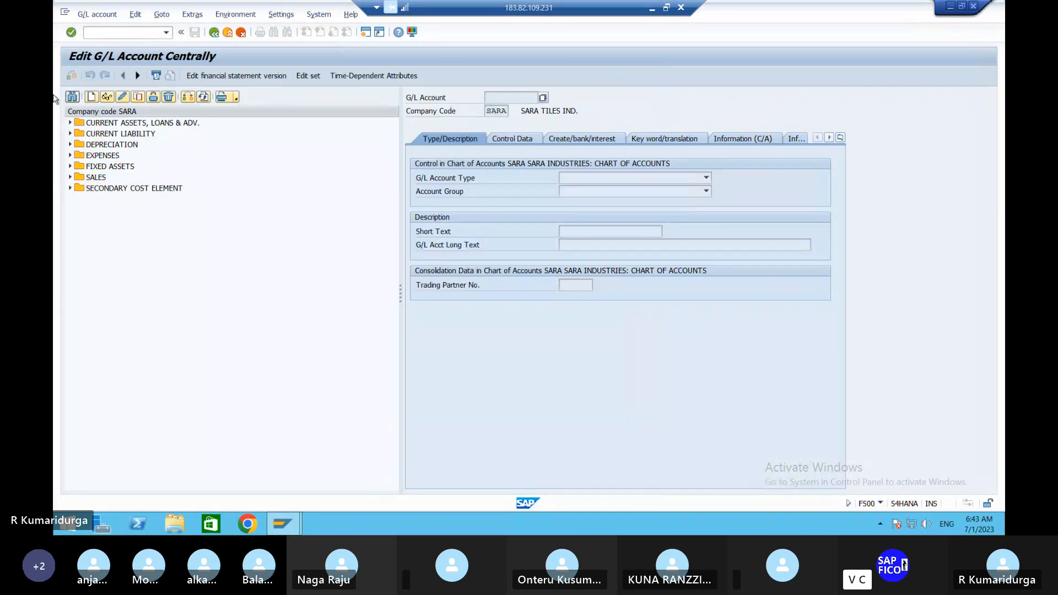
Switch the FS00 account tree to DUR1
{"action": "left_click", "coordinate": [191, 97]}
{"action": "type", "text": "DUR"}
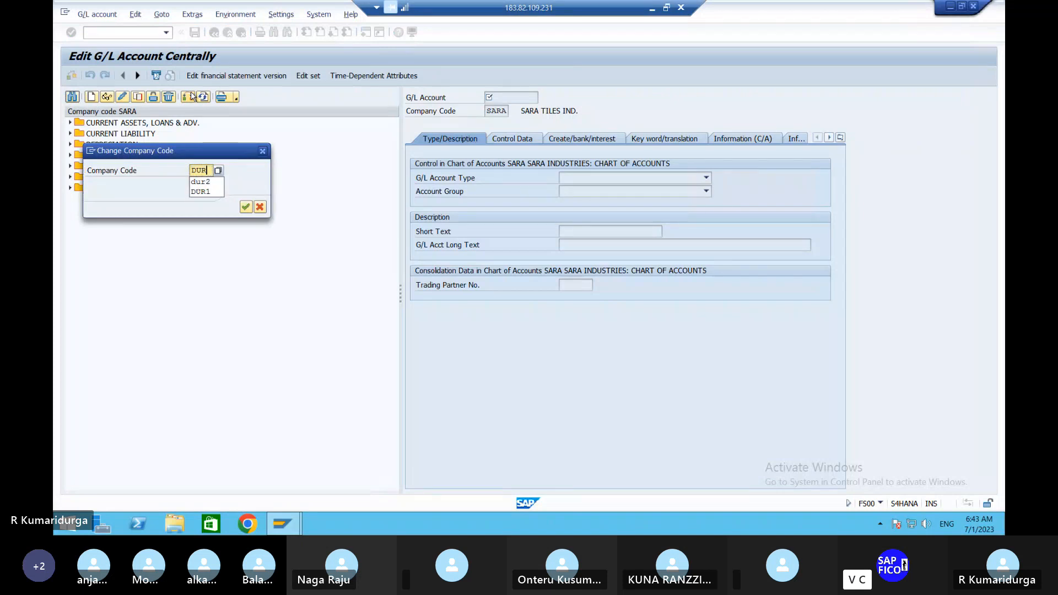
{"action": "type", "text": "1"}
{"action": "key", "text": "Return"}
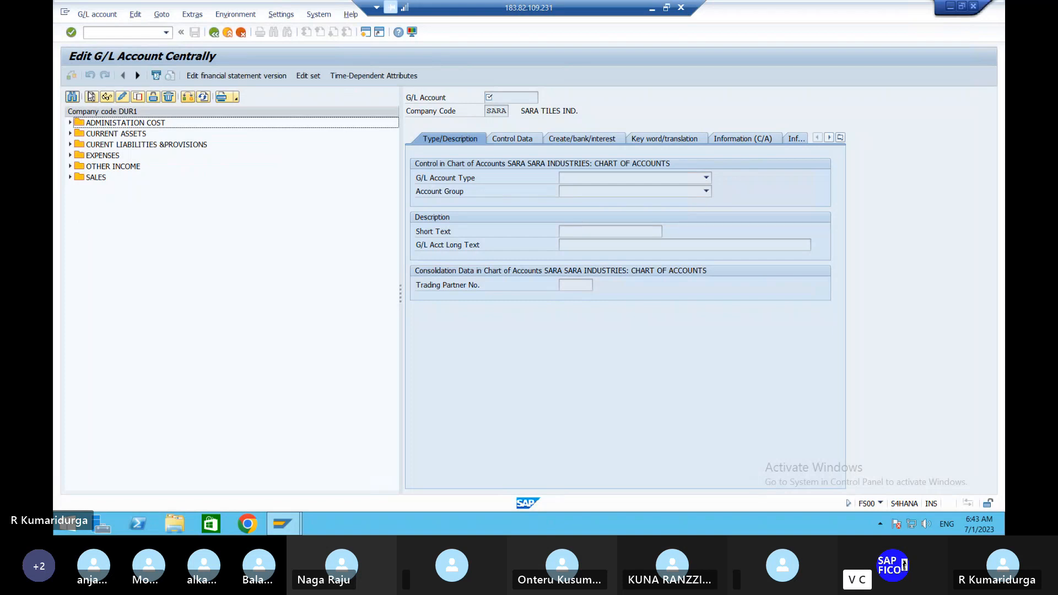
Expand ADMINISTATION COST, CURRENT ASSETS, CURENT LIABILITIES, EXPENSES, OTHER INCOME and SALES to list their accounts
{"action": "left_click", "coordinate": [71, 123]}
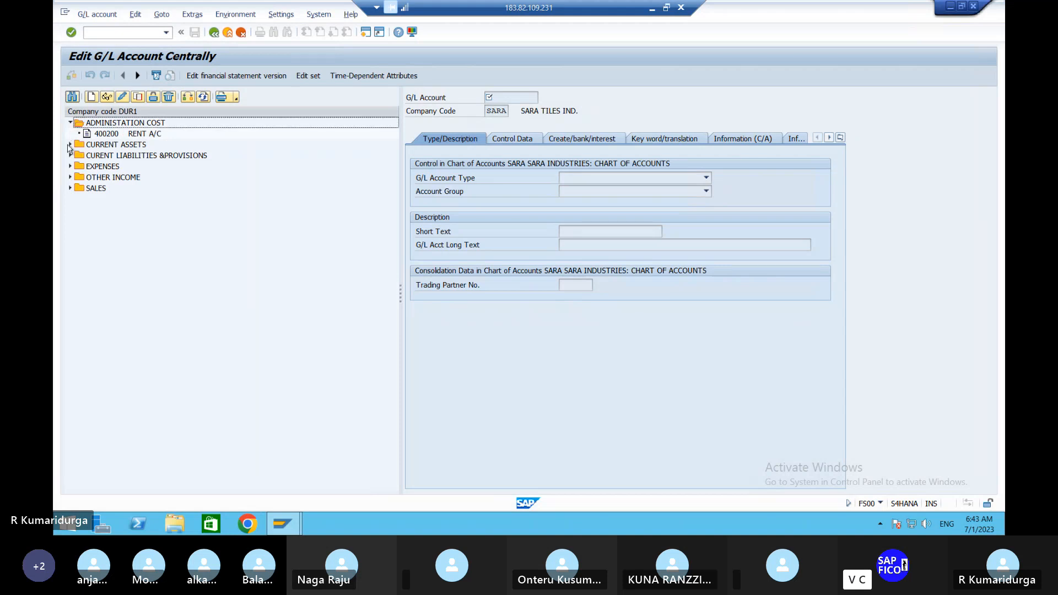
{"action": "left_click", "coordinate": [70, 145]}
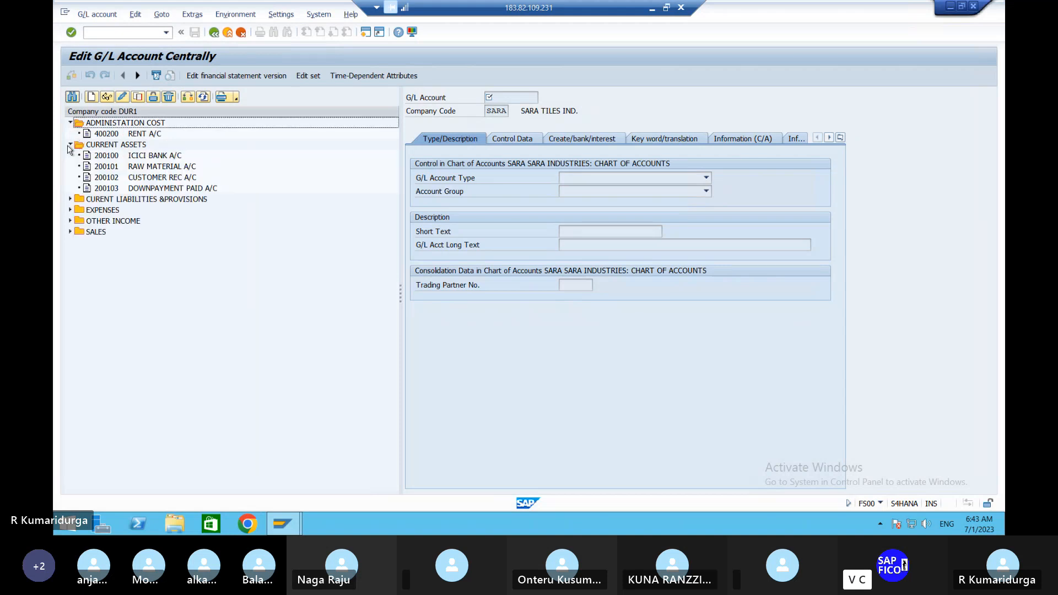
{"action": "left_click", "coordinate": [70, 200]}
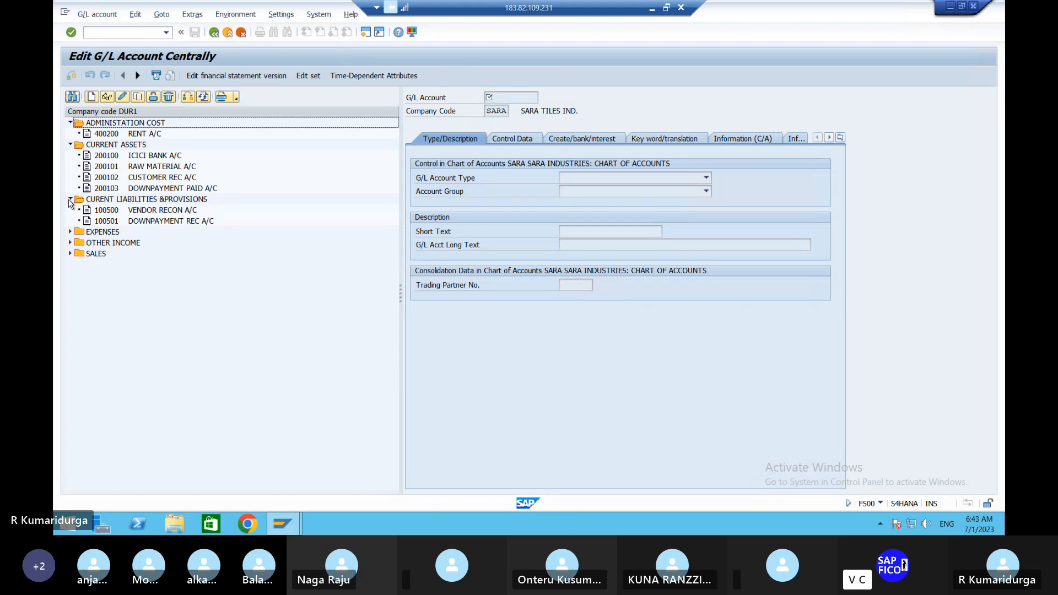
{"action": "left_click", "coordinate": [71, 233]}
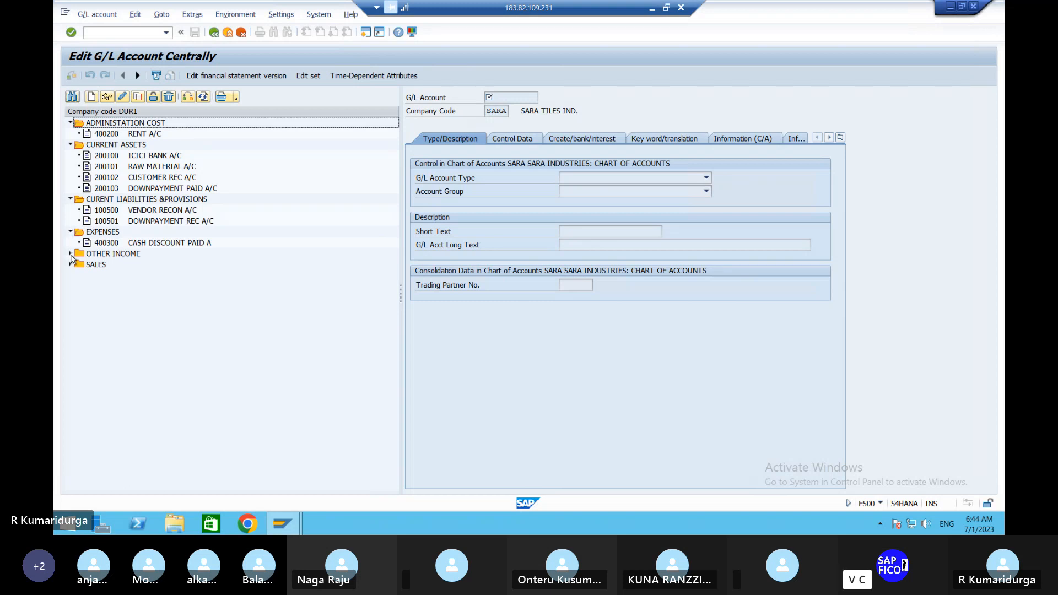
{"action": "left_click", "coordinate": [71, 254]}
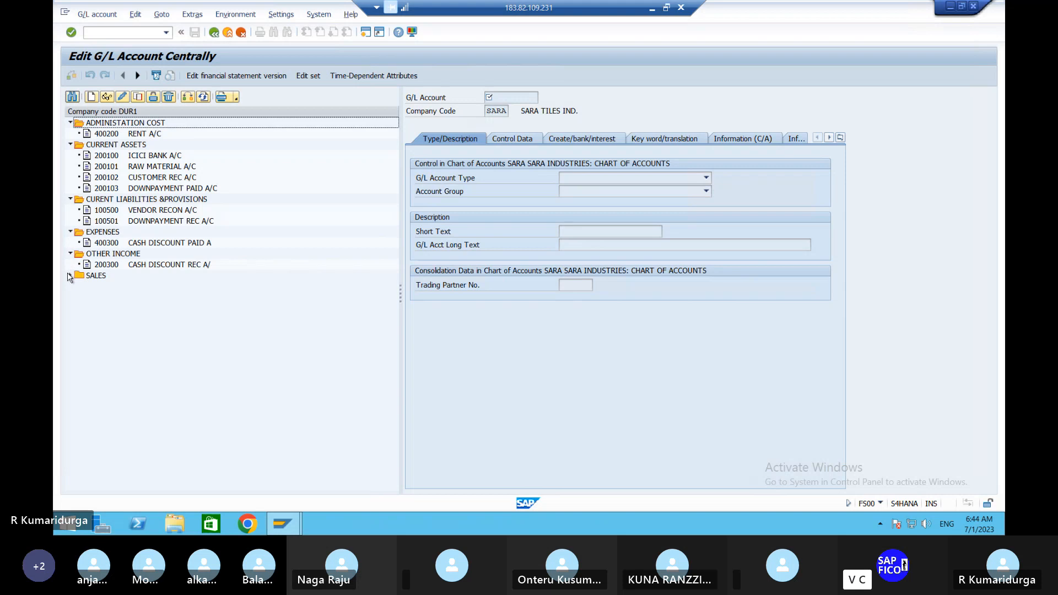
{"action": "left_click", "coordinate": [70, 276]}
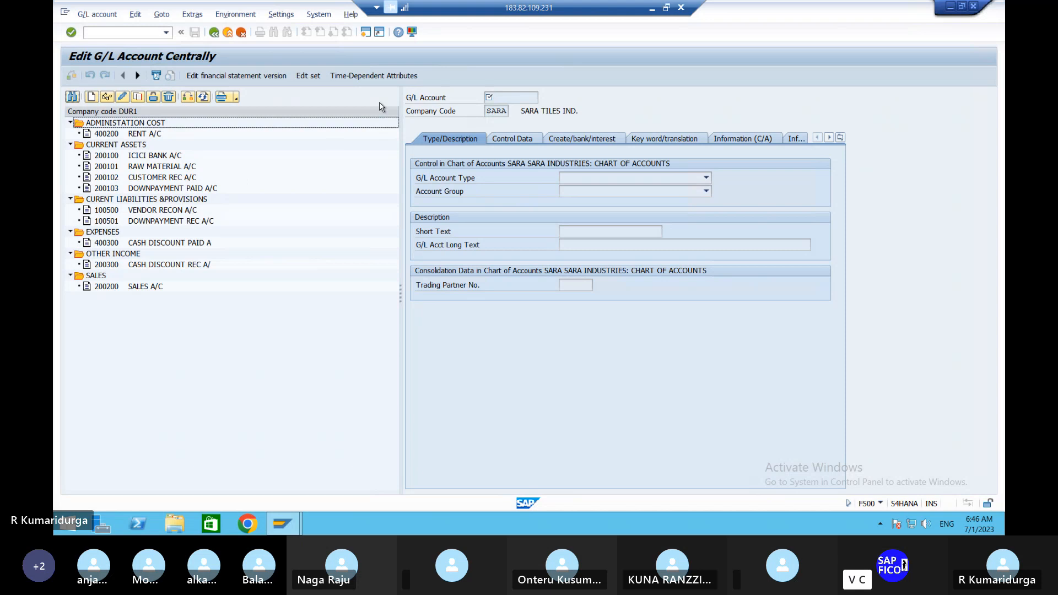
Minimize the remote SAP session to bring the FSV notes back into view
{"action": "left_click", "coordinate": [651, 8]}
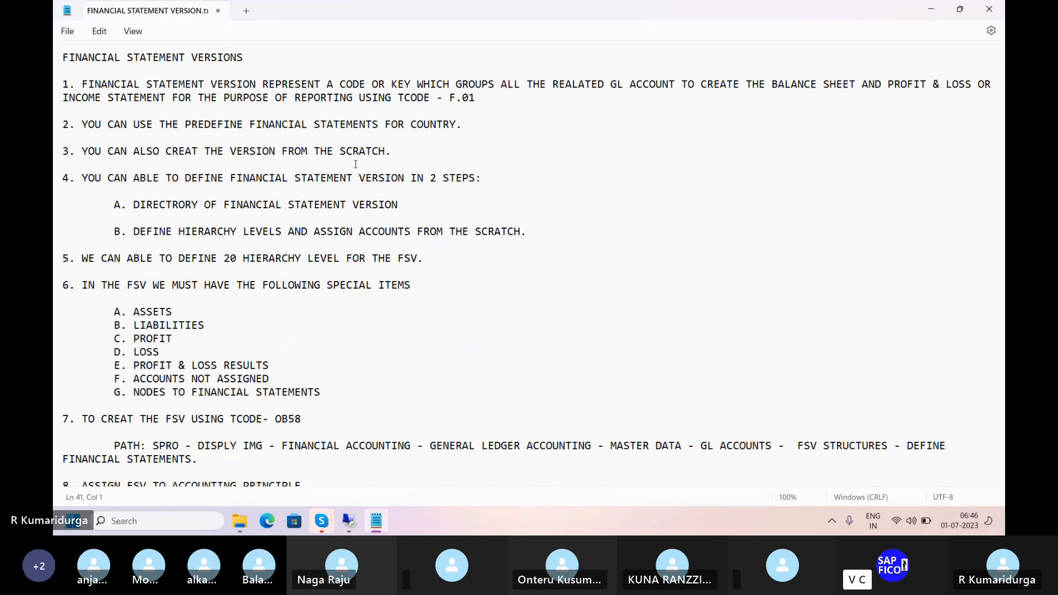
At the end of the notes, type and delete an item number, then add a new blank line
{"action": "scroll", "coordinate": [356, 164], "scroll_direction": "down", "scroll_amount": 3}
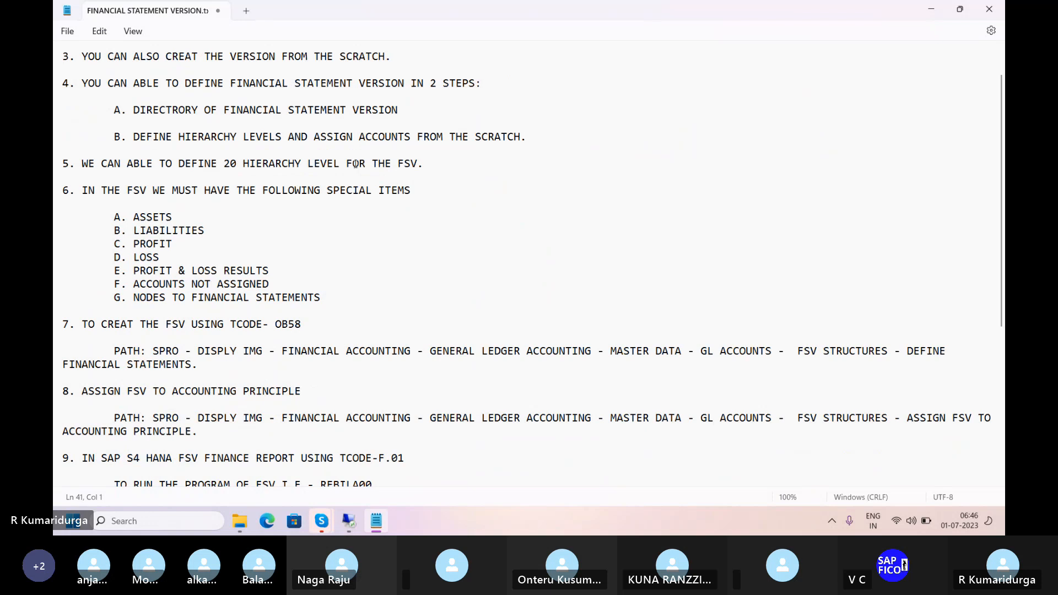
{"action": "scroll", "coordinate": [355, 164], "scroll_direction": "down", "scroll_amount": 6}
{"action": "type", "text": "10."}
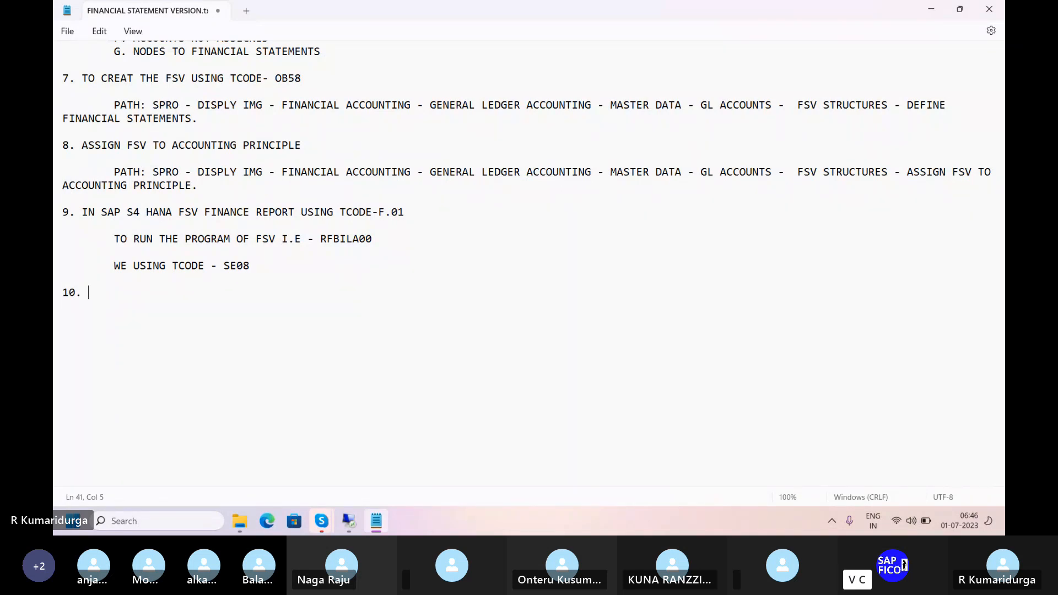
{"action": "key", "text": "BackSpace"}
{"action": "key", "text": "BackSpace"}
{"action": "key", "text": "BackSpace"}
{"action": "key", "text": "Return"}
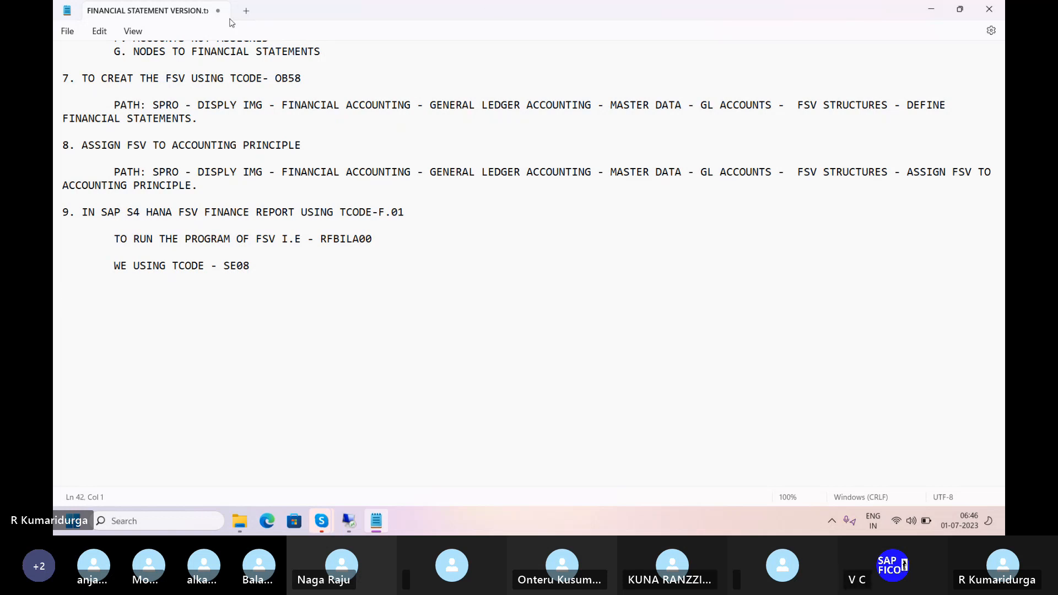
In a new Notepad tab, type the heading 'FINANCIAL STATEMENT VERSION - CONFIGURATION' and begin point 1 as 'CREAT'
{"action": "left_click", "coordinate": [246, 12]}
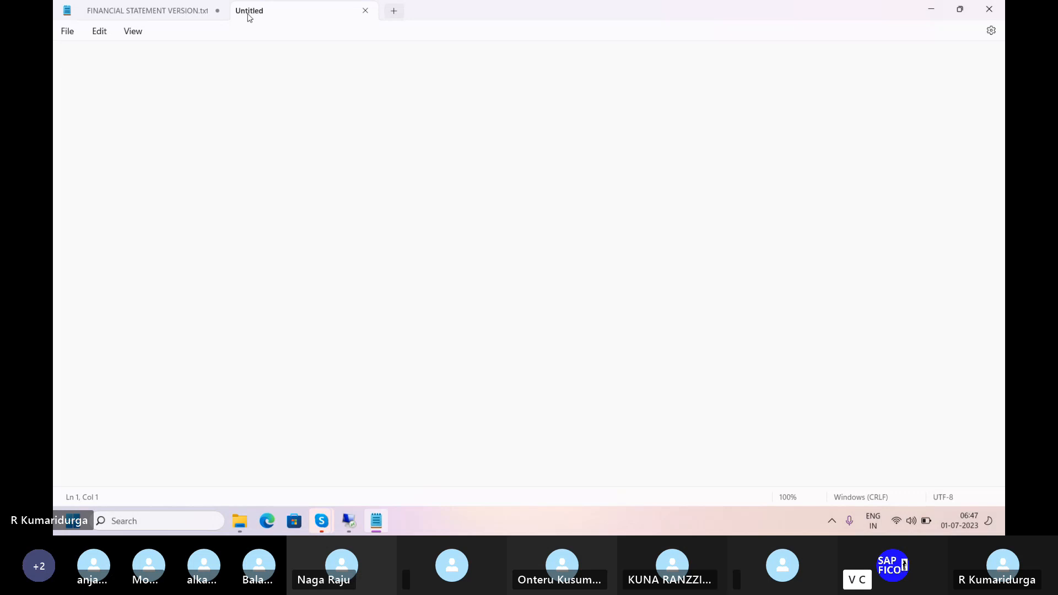
{"action": "type", "text": "F"}
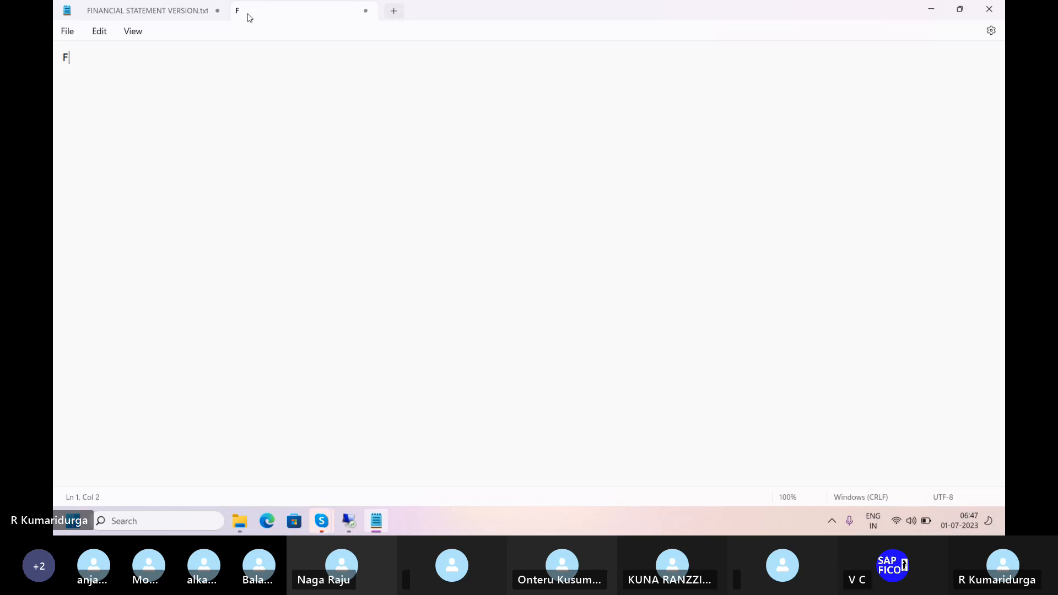
{"action": "type", "text": "INAN"}
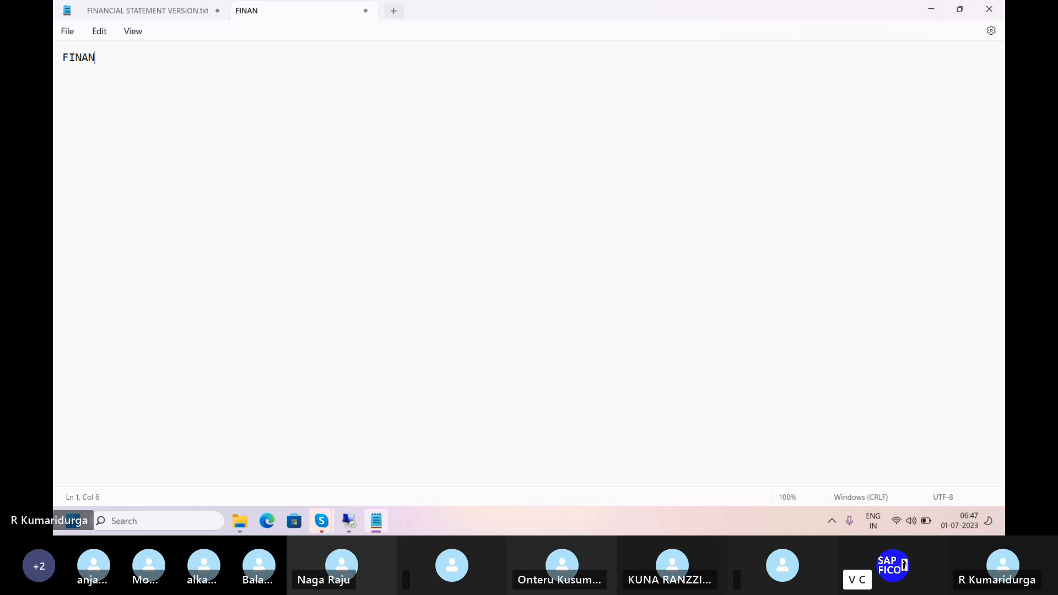
{"action": "type", "text": "CIAL STATEMENT VE"}
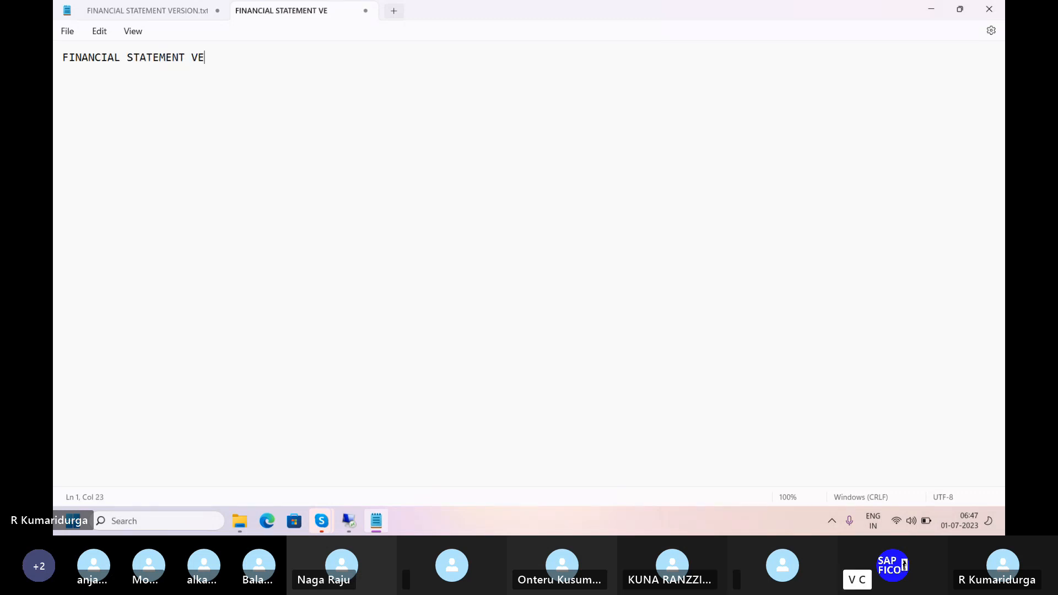
{"action": "type", "text": "RSION - CONFIG"}
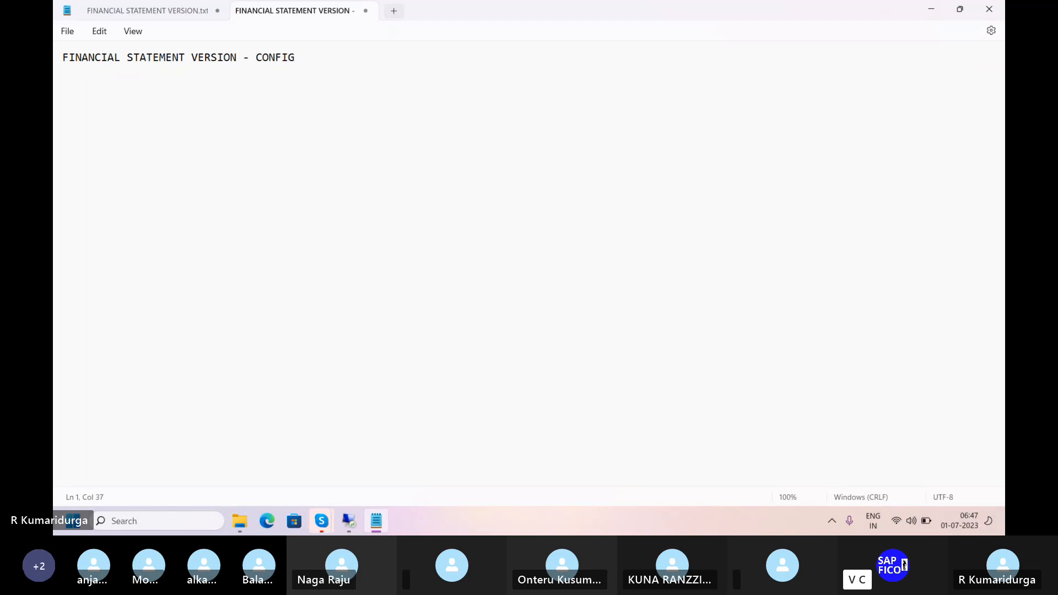
{"action": "type", "text": "URATION"}
{"action": "key", "text": "Return"}
{"action": "key", "text": "Return"}
{"action": "type", "text": "1"}
{"action": "type", "text": "CREAT"}
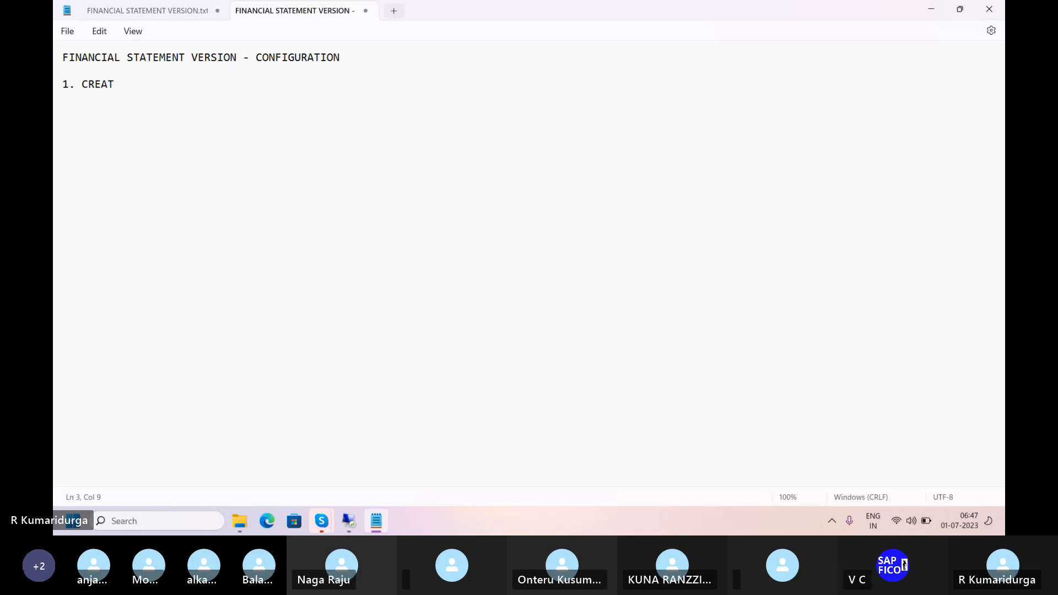
Correct point 1 to read 'CREATE INDIVIDUAL FINANCIAL STATEMENT VERSION' and start a new line below
{"action": "key", "text": "BackSpace"}
{"action": "key", "text": "BackSpace"}
{"action": "type", "text": "ATE I"}
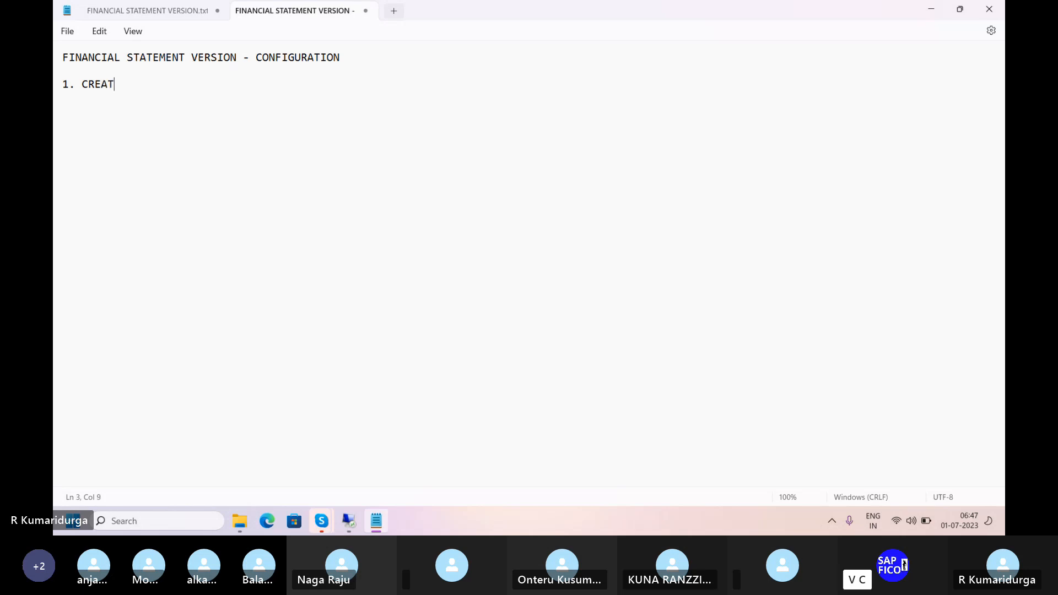
{"action": "type", "text": "NDIVIDUAL "}
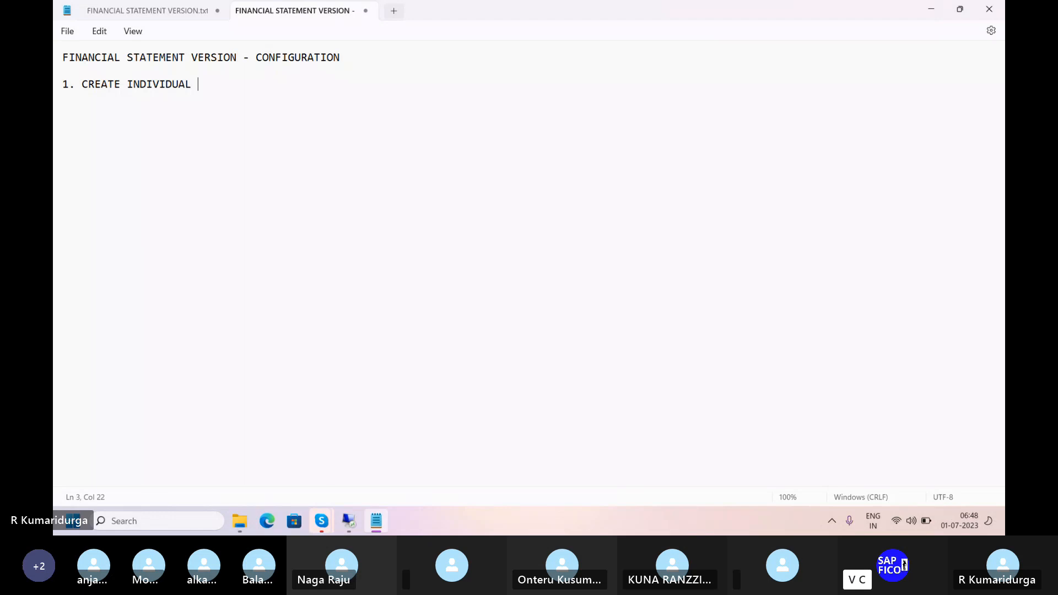
{"action": "type", "text": "FINANCIAL "}
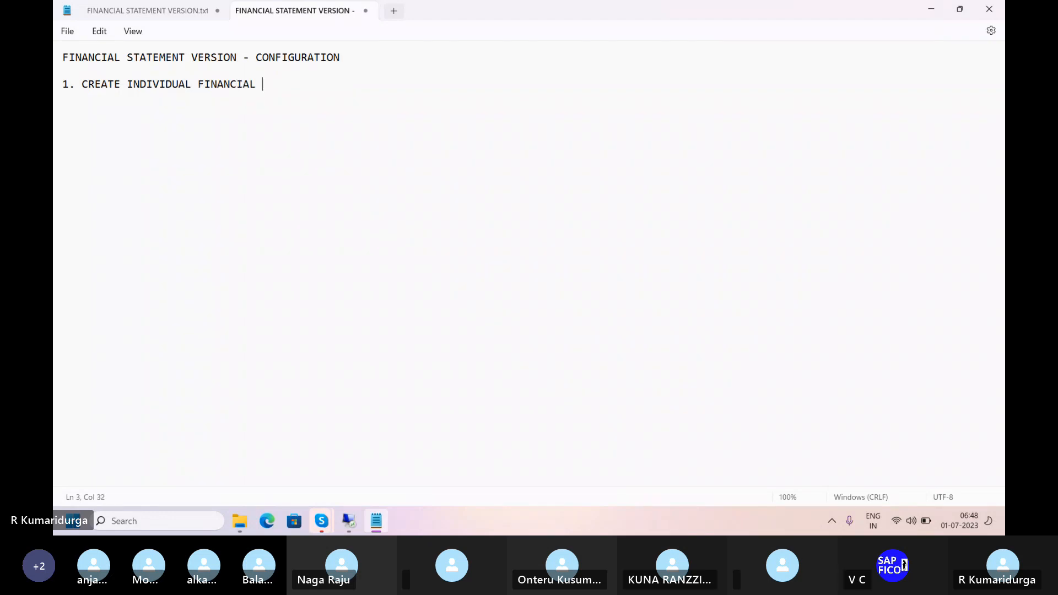
{"action": "type", "text": "STATEMENT VERSION"}
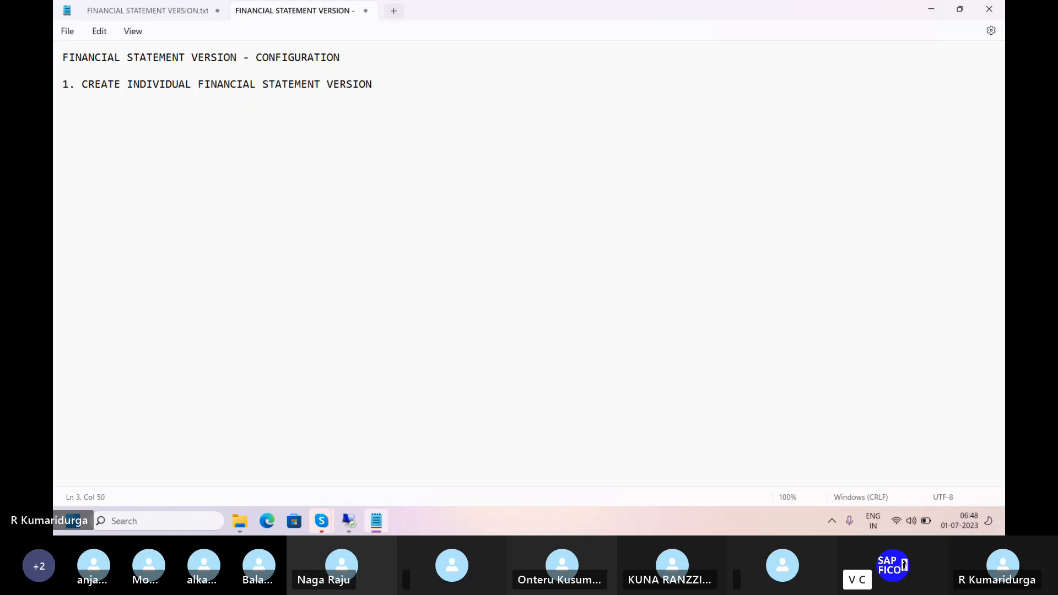
{"action": "key", "text": "Return"}
{"action": "key", "text": "Return"}
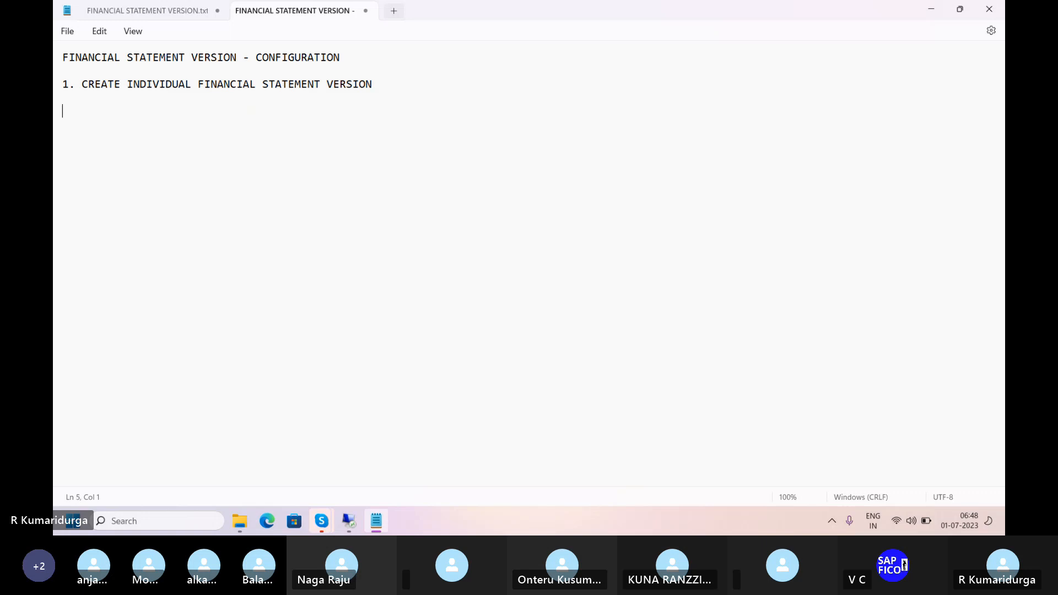
Add an indented line under point 1: 'PATH: SPRO - IMG - FINANCIAL ACCOUNTING - GENERAL LEDGER ACCOUNT MASTER DATA - ... DEFINE FINANCIAL STATEMENT VERSION'
{"action": "key", "text": "Tab"}
{"action": "type", "text": "PATH: "}
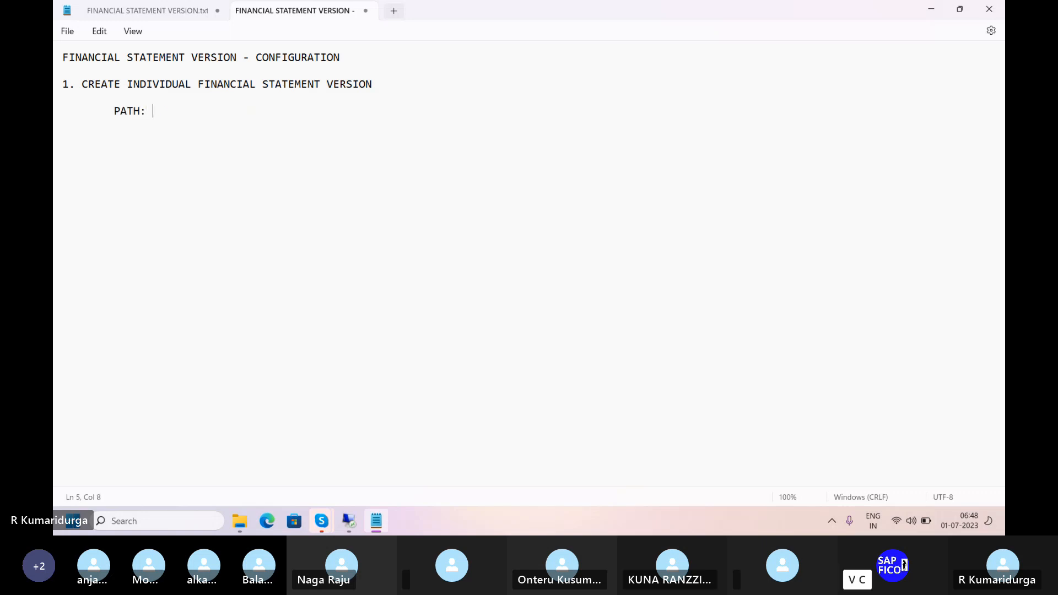
{"action": "type", "text": "SPRO -"}
{"action": "type", "text": "IMG - "}
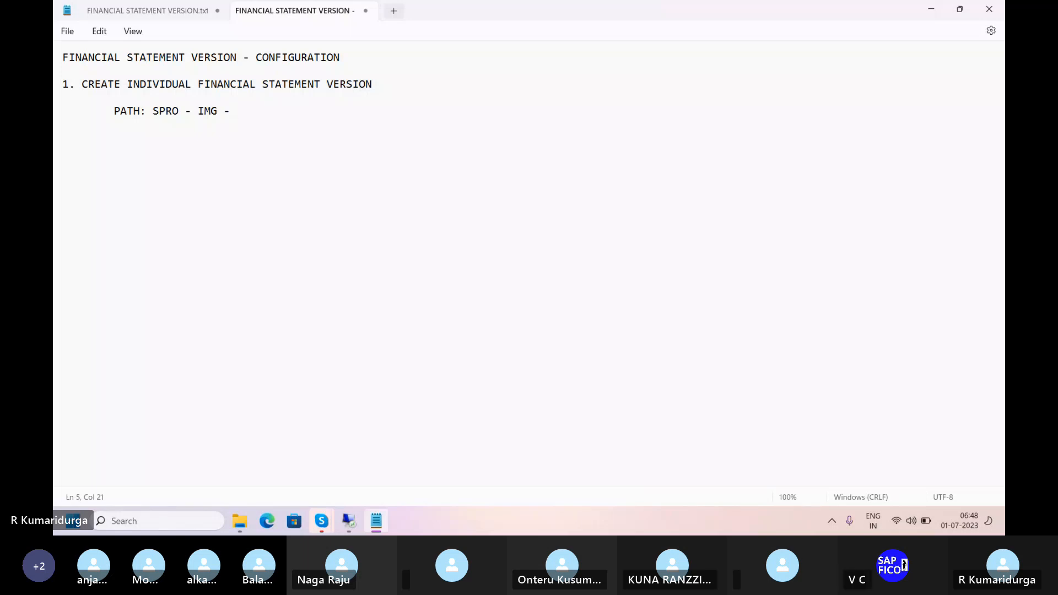
{"action": "type", "text": "FINANCIAL ACCOUNTTI"}
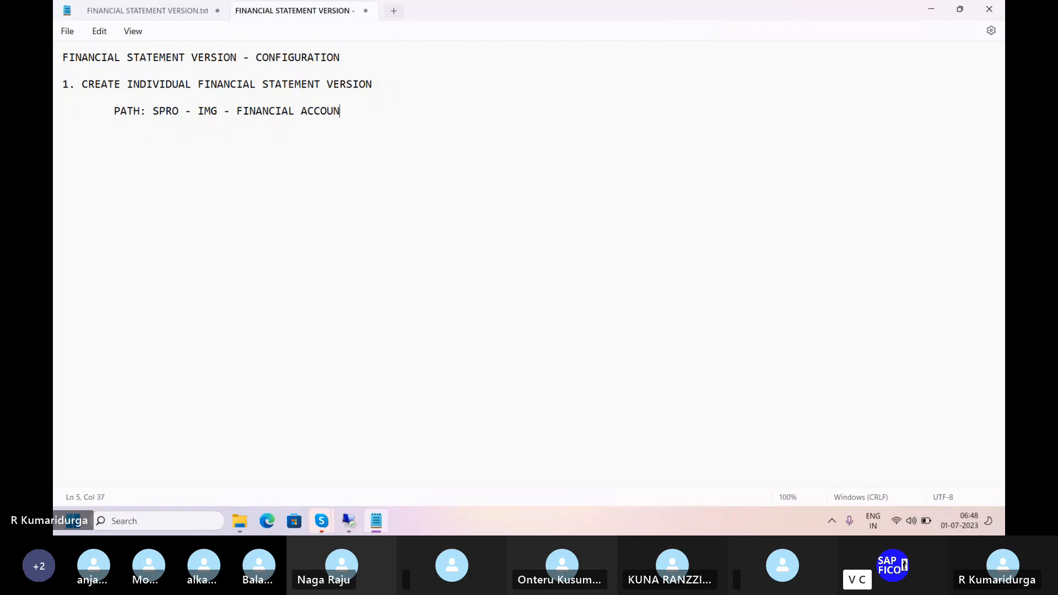
{"action": "key", "text": "BackSpace"}
{"action": "key", "text": "BackSpace"}
{"action": "type", "text": "ING -G"}
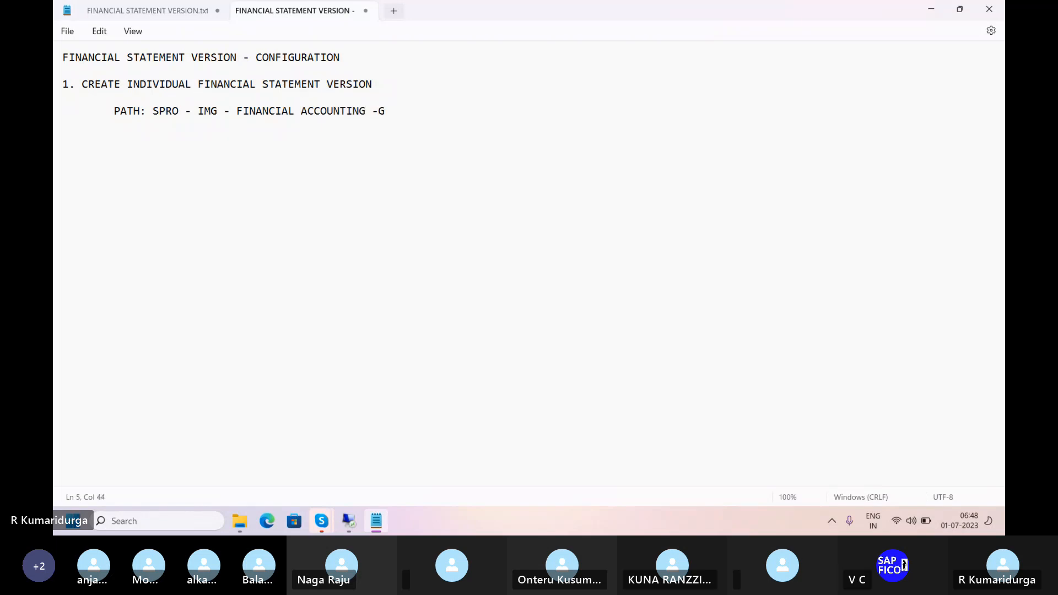
{"action": "type", "text": "ENERAL LEDGER A"}
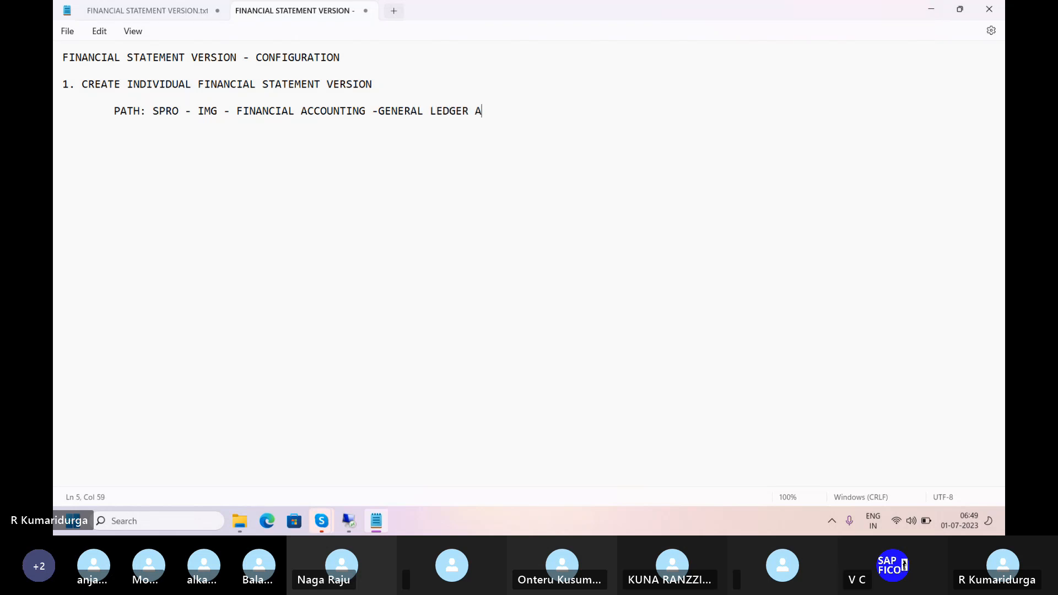
{"action": "type", "text": "CCOUNTIN"}
{"action": "type", "text": "G "}
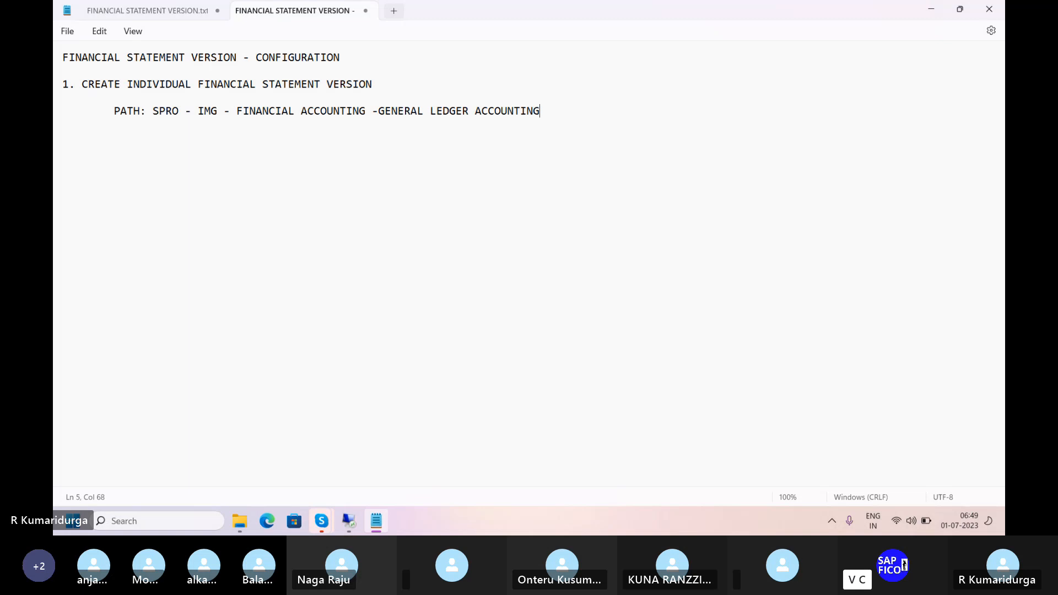
{"action": "type", "text": "-"}
{"action": "type", "text": "MAS"}
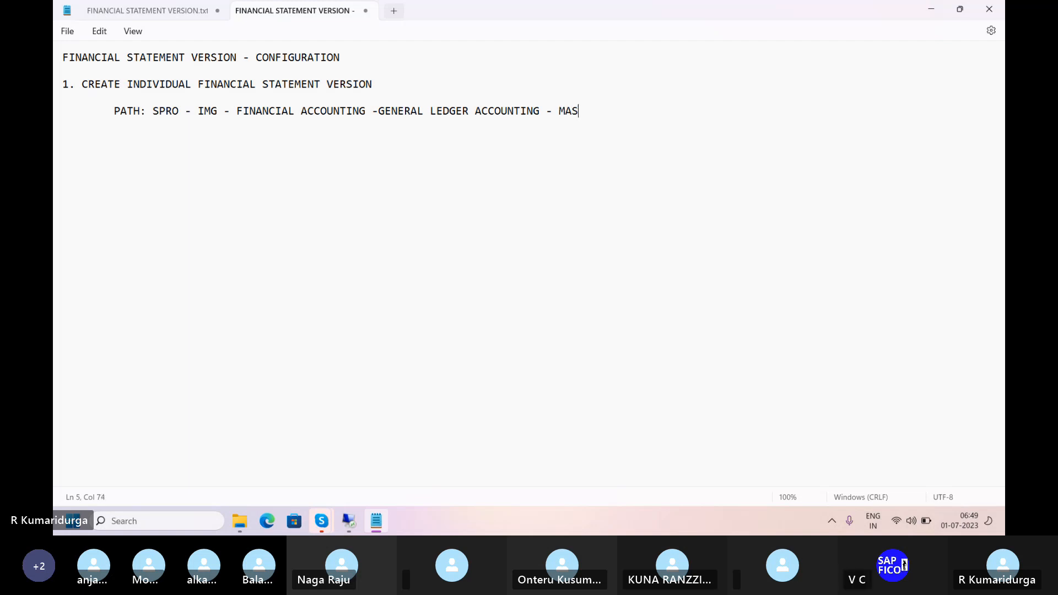
{"action": "type", "text": "TER DATA - "}
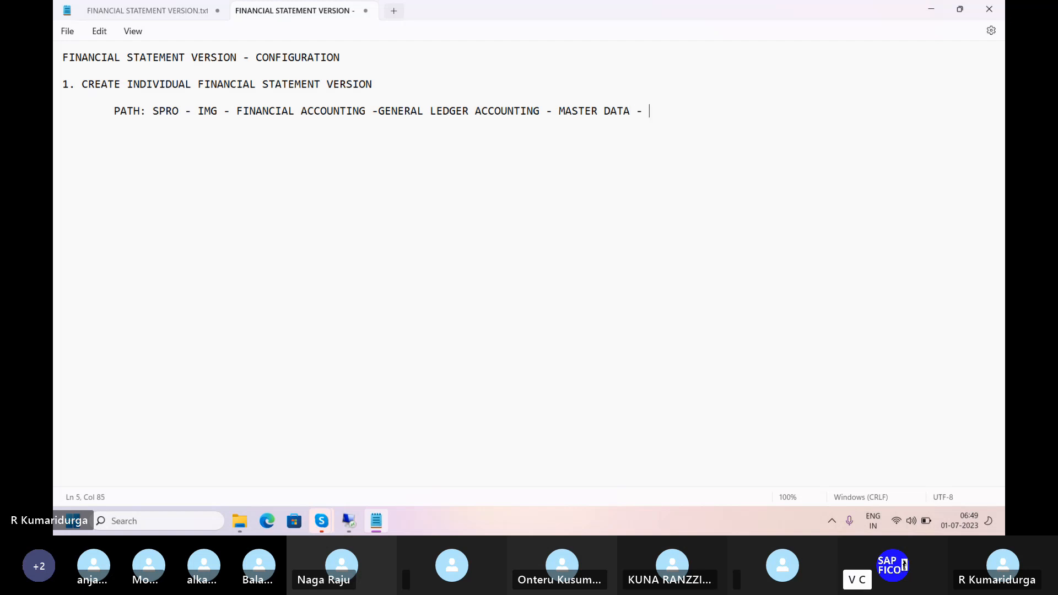
{"action": "type", "text": "G"}
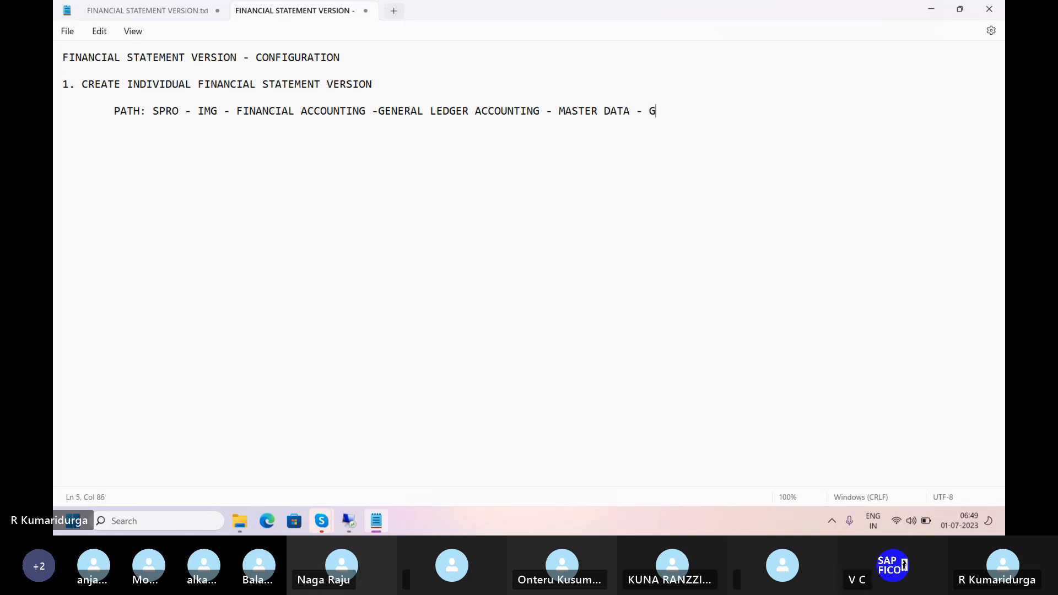
{"action": "type", "text": "L ACCOUNTS"}
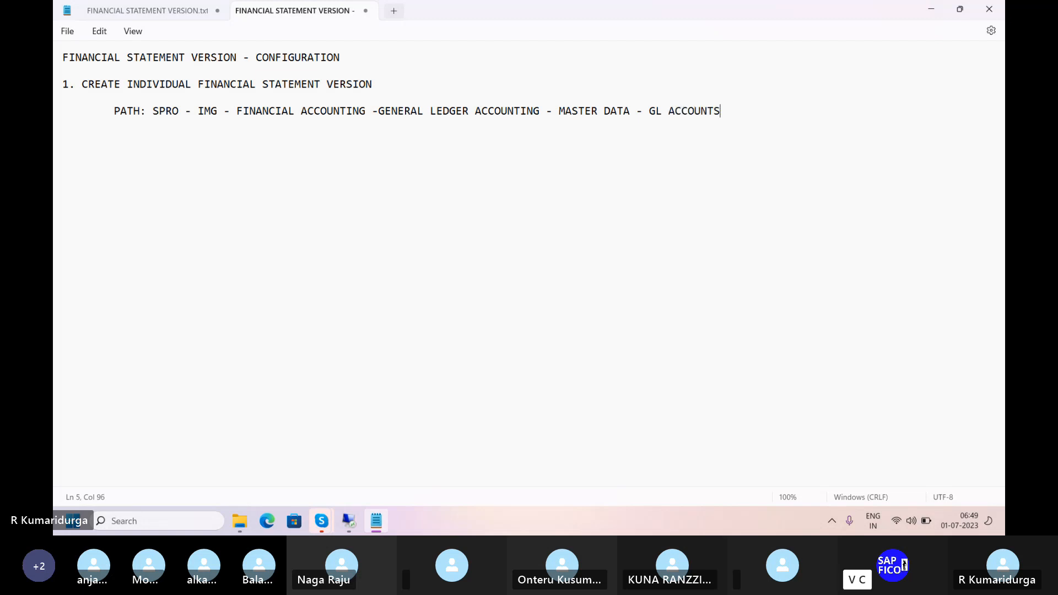
{"action": "type", "text": "-"}
{"action": "type", "text": "- FINANC"}
{"action": "type", "text": "IAL STATE"}
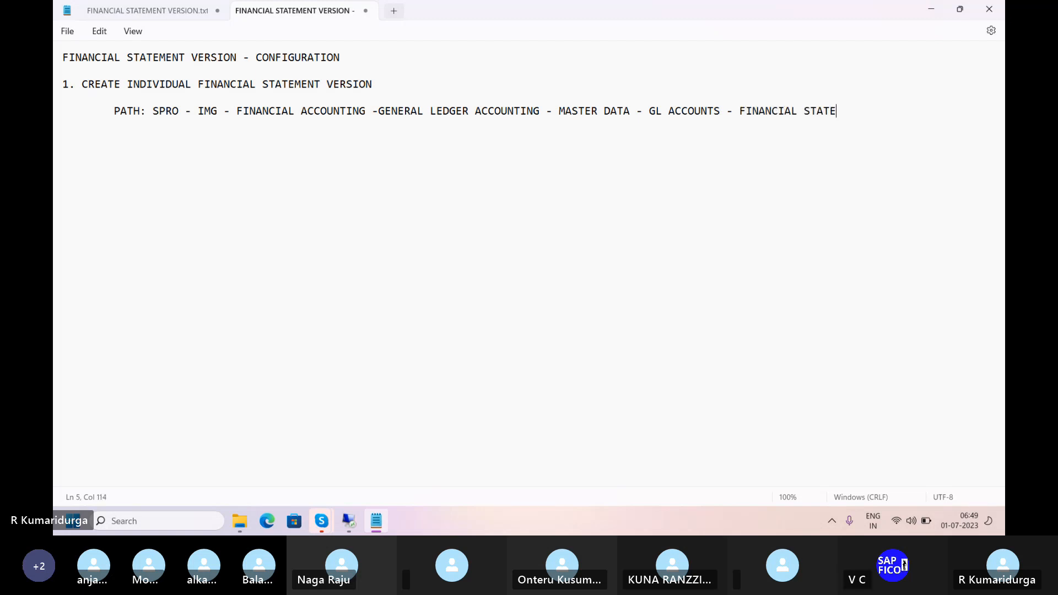
{"action": "type", "text": "MENT"}
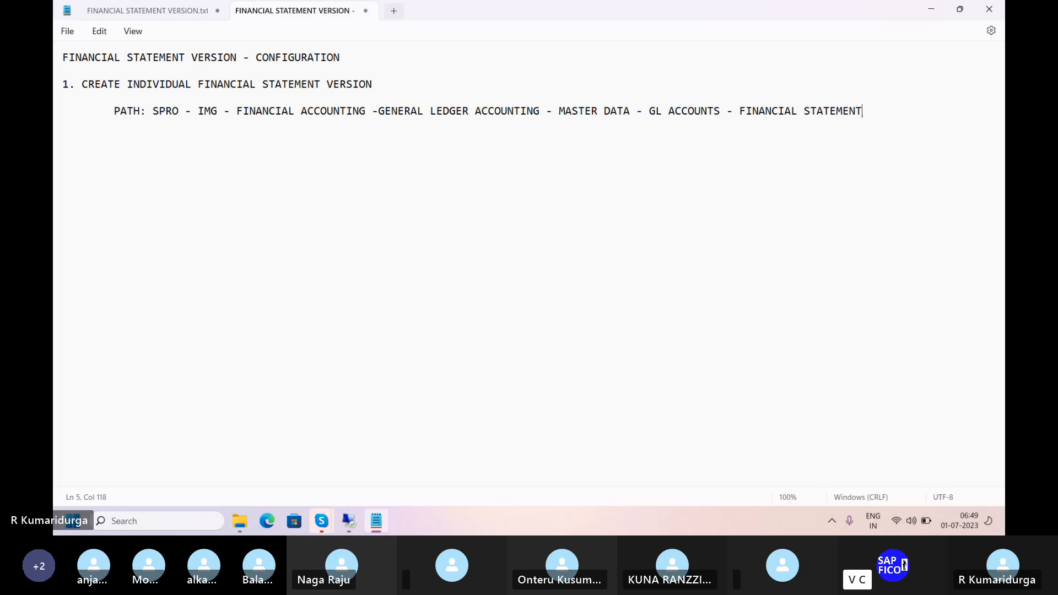
{"action": "type", "text": " STRUCTURE "}
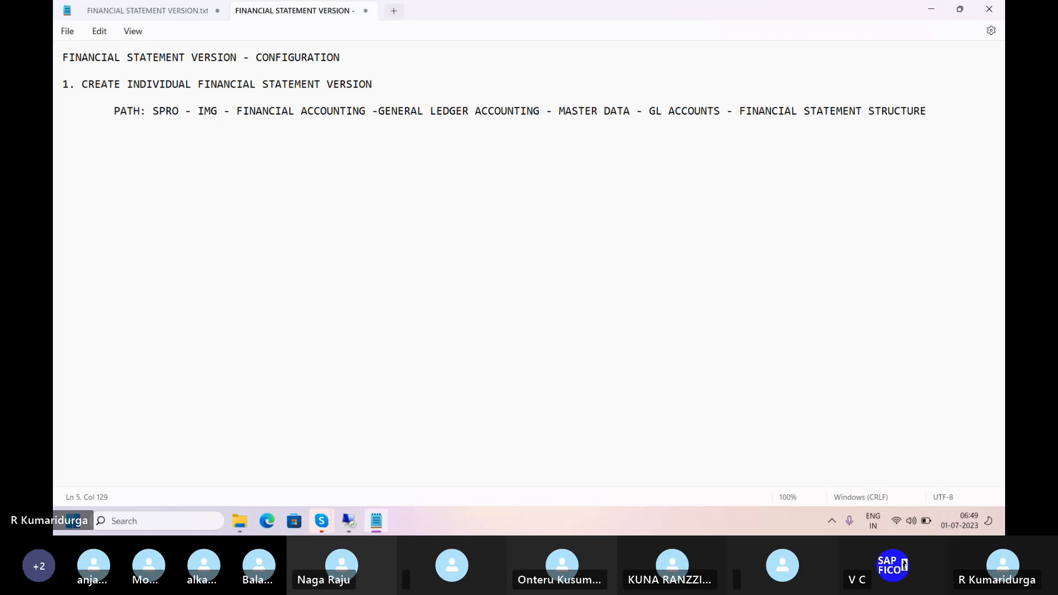
{"action": "type", "text": "- D"}
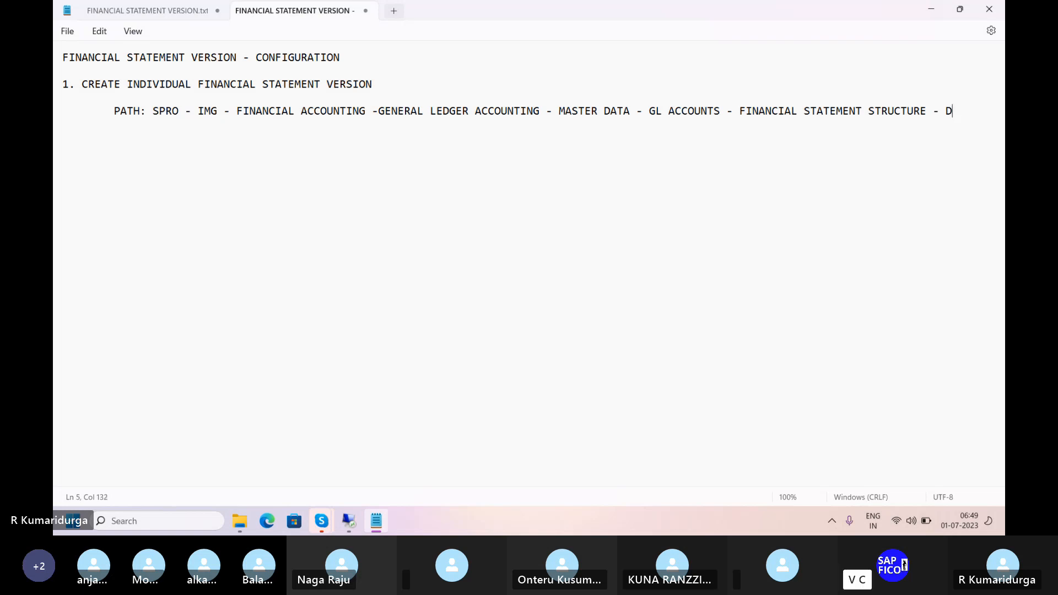
{"action": "type", "text": "EFINE FINANCIAL STA"}
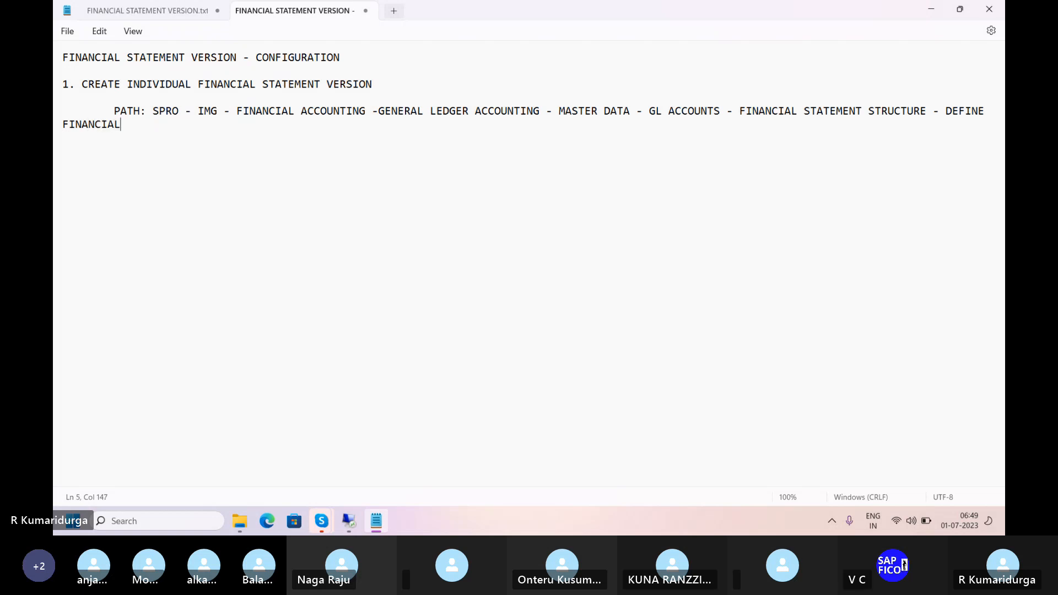
{"action": "type", "text": "TE"}
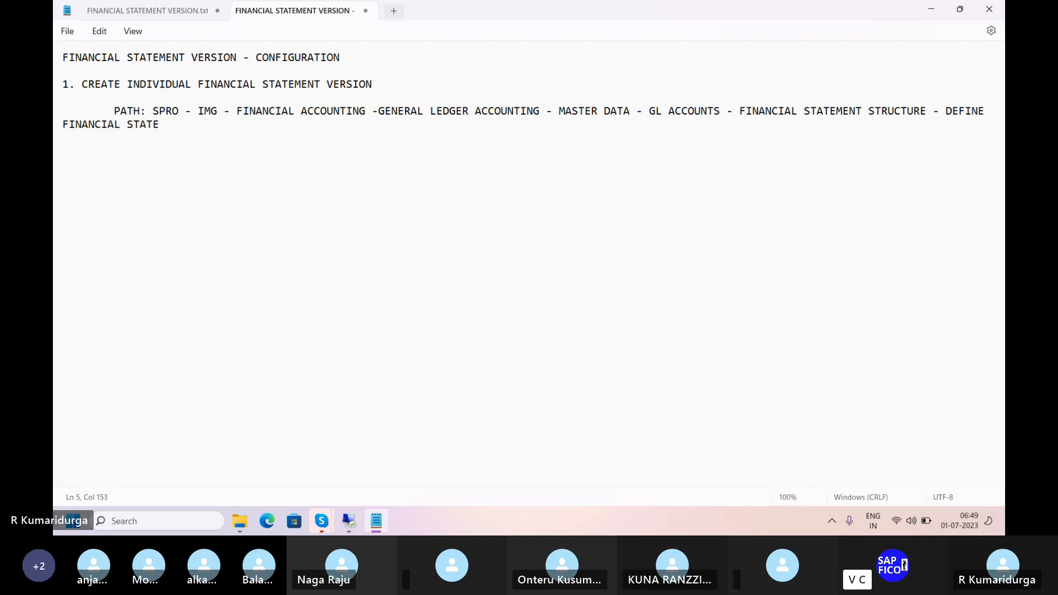
{"action": "type", "text": "MENT VERSION"}
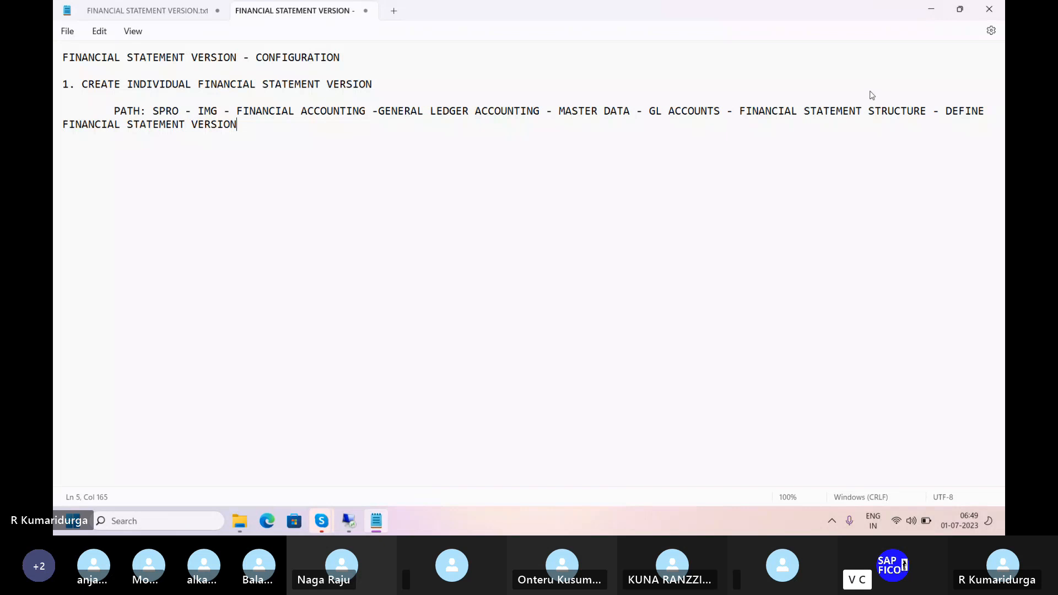
{"action": "left_click", "coordinate": [870, 92]}
Add an empty line below the path note, then bring the remote SAP session back to the front
{"action": "left_click", "coordinate": [73, 151]}
{"action": "key", "text": "Return"}
{"action": "mouse_move", "coordinate": [351, 531]}
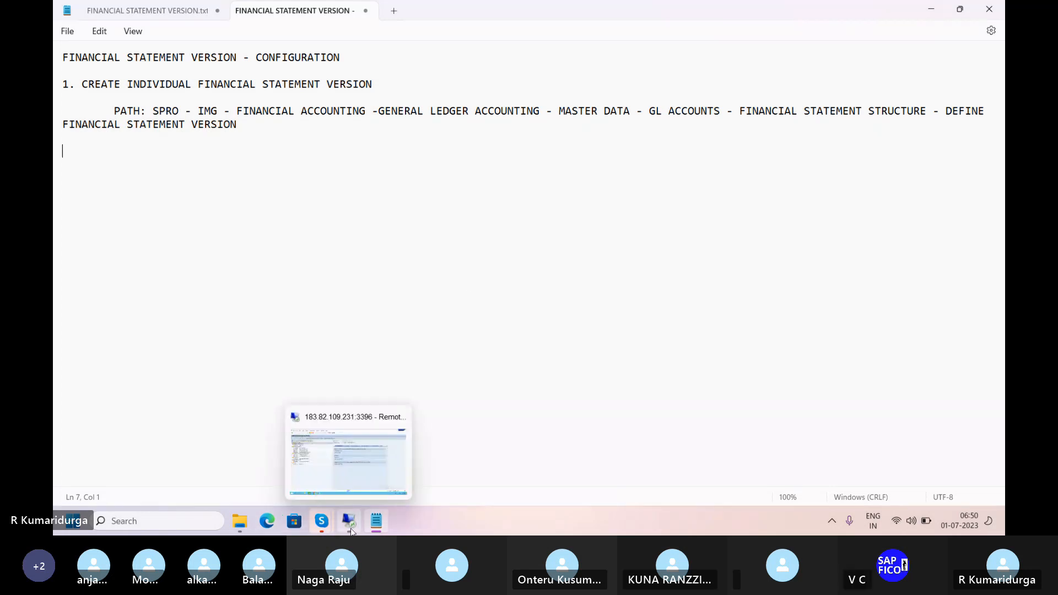
{"action": "left_click", "coordinate": [364, 472]}
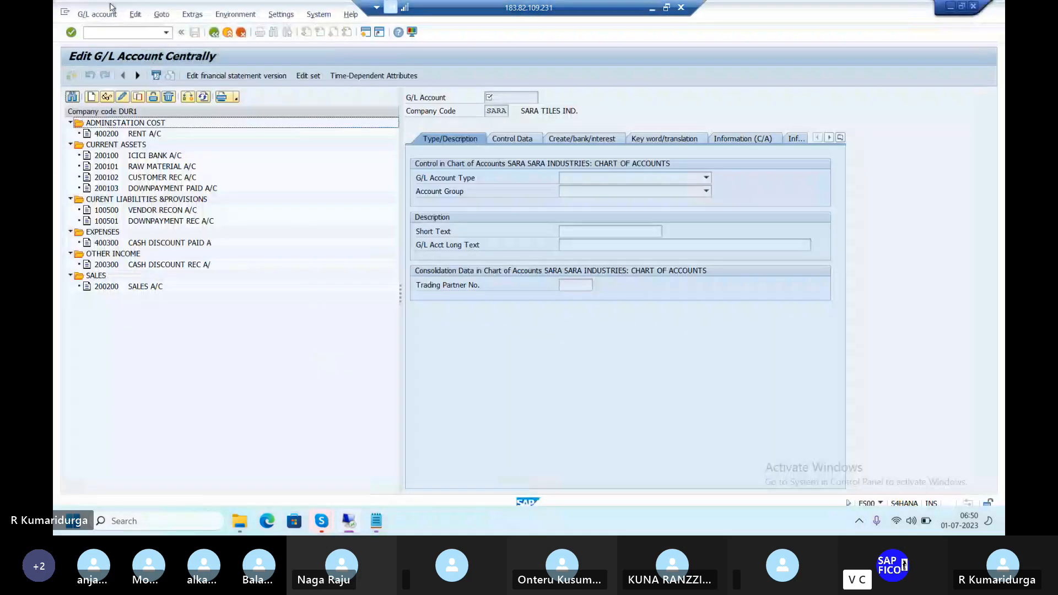
Leave the current transaction with /N and start transaction SPRO
{"action": "left_click", "coordinate": [118, 31]}
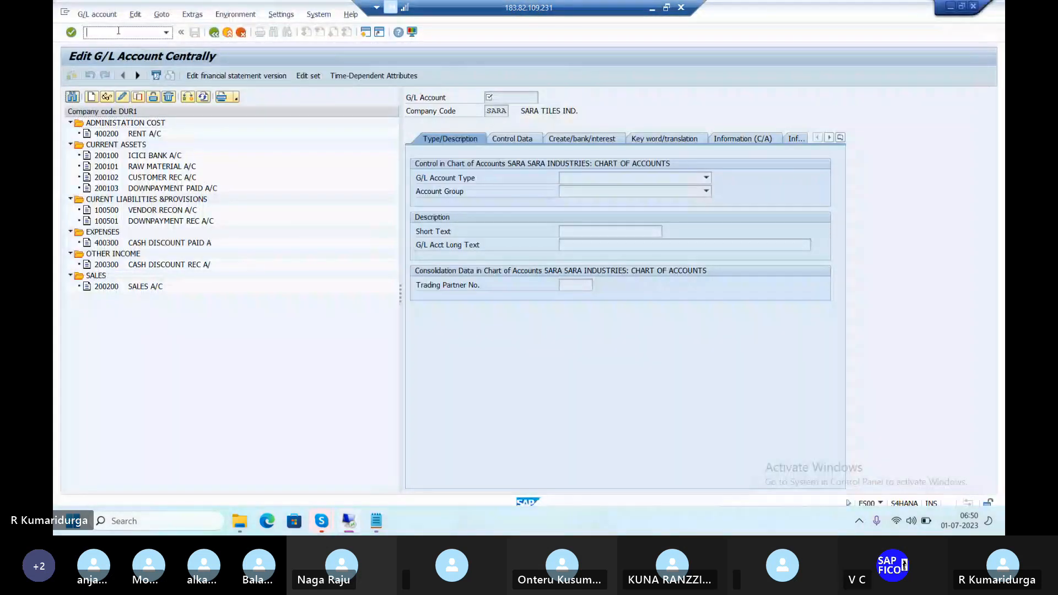
{"action": "type", "text": "/N"}
{"action": "key", "text": "Return"}
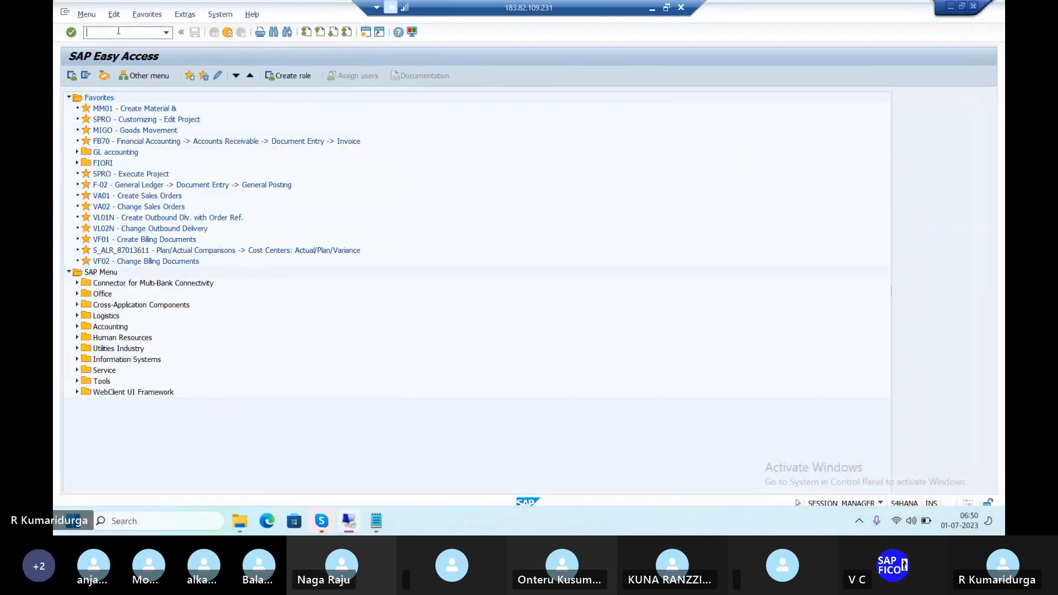
{"action": "type", "text": "SPRO"}
{"action": "key", "text": "Return"}
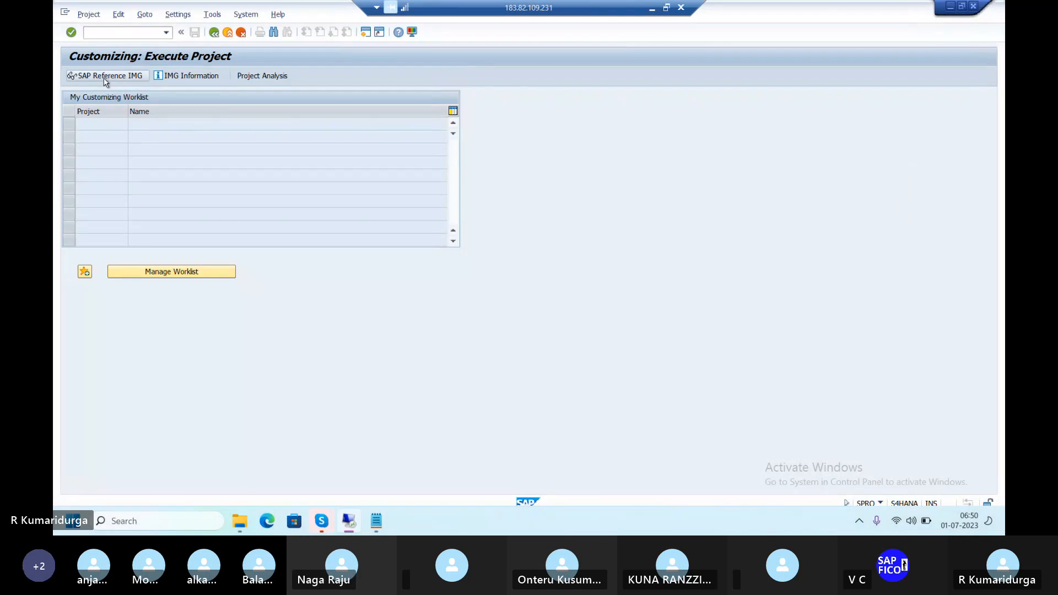
In SAP Reference IMG, expand Financial Accounting > General Ledger Accounting > Master Data > G/L Accounts
{"action": "left_click", "coordinate": [108, 81]}
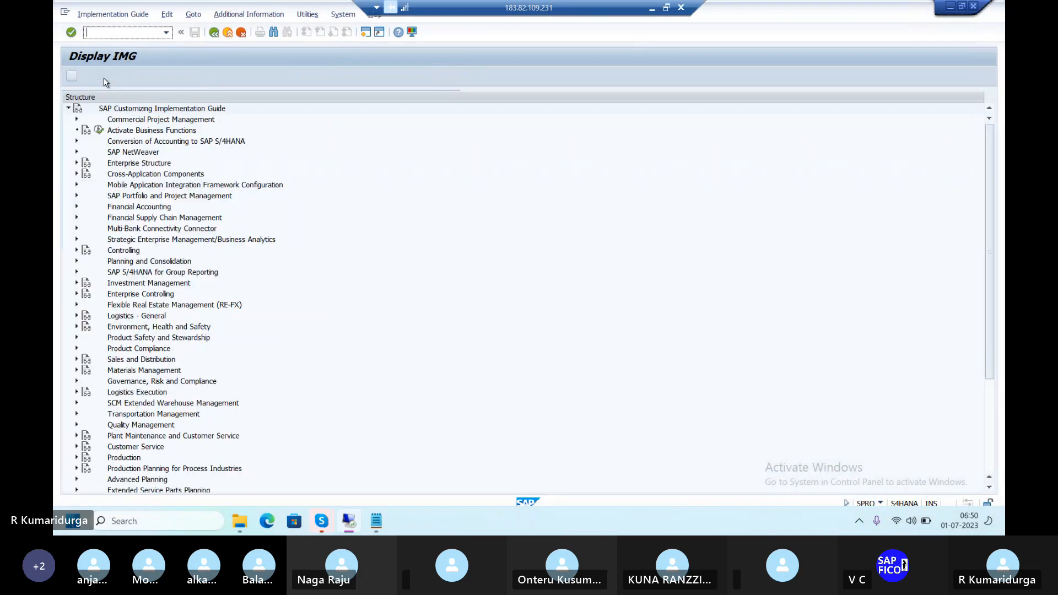
{"action": "left_click", "coordinate": [78, 206]}
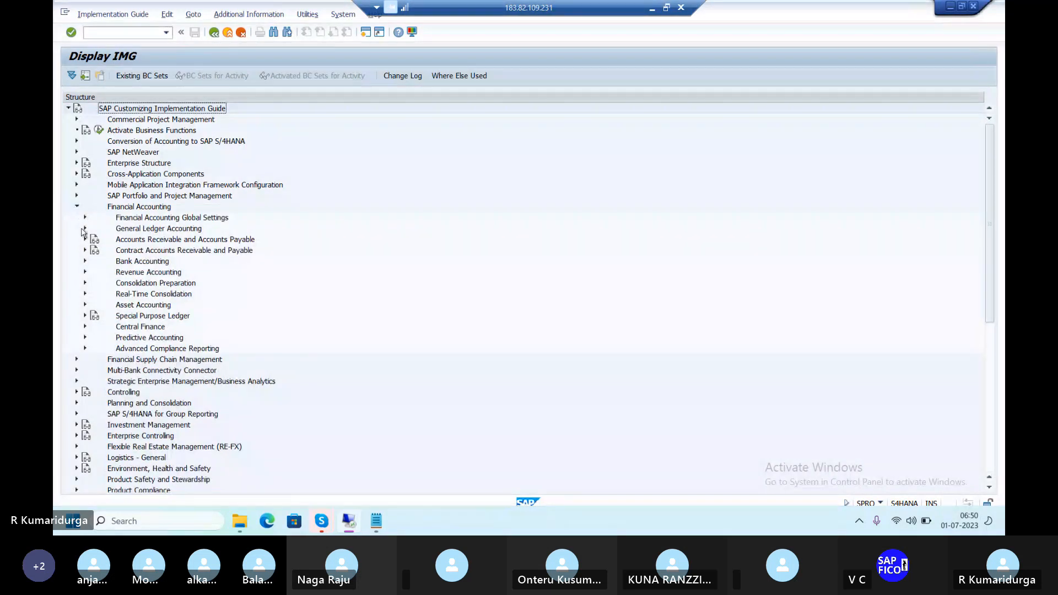
{"action": "left_click", "coordinate": [86, 229]}
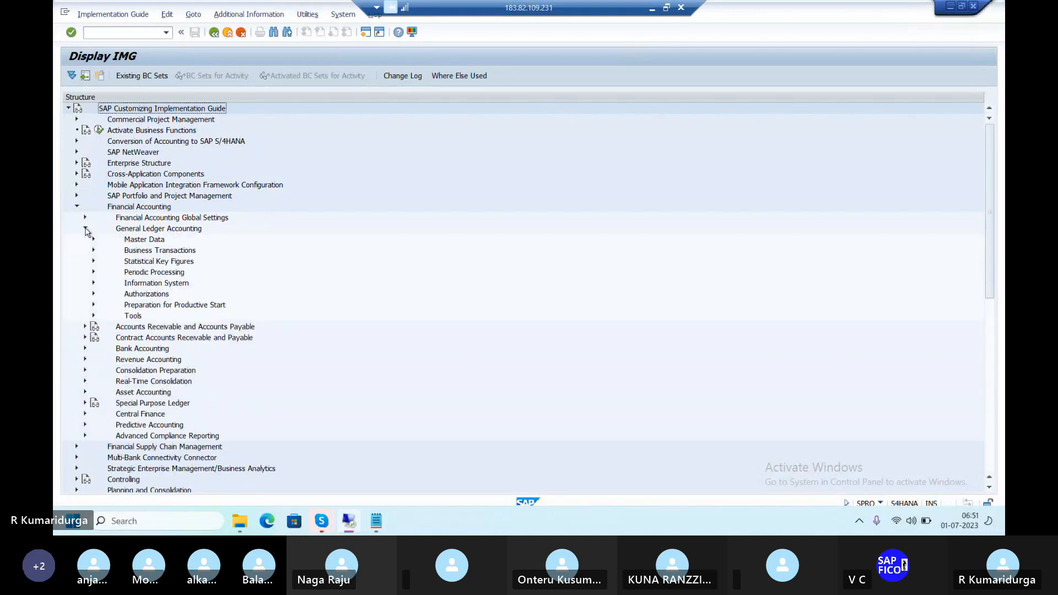
{"action": "left_click", "coordinate": [94, 240]}
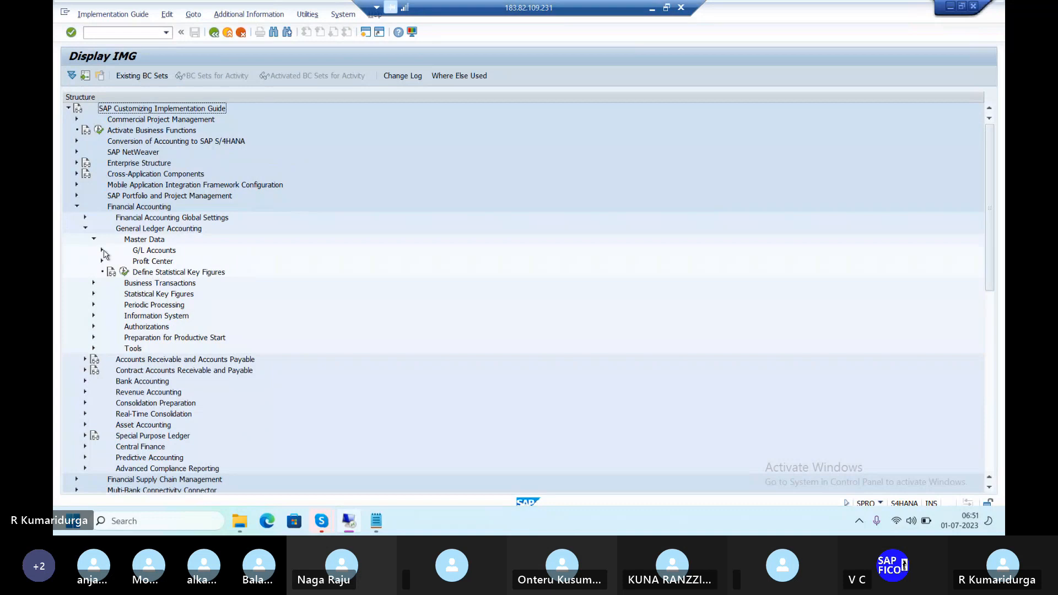
{"action": "left_click", "coordinate": [103, 251]}
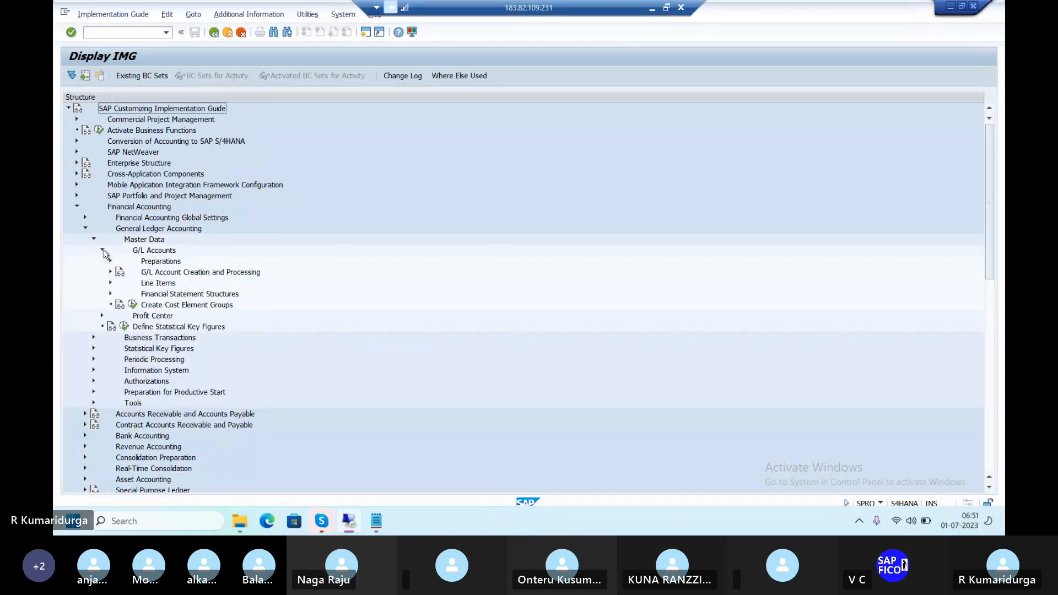
Expand Financial Statement Structures and run Define Financial Statement Versions
{"action": "left_click", "coordinate": [110, 294]}
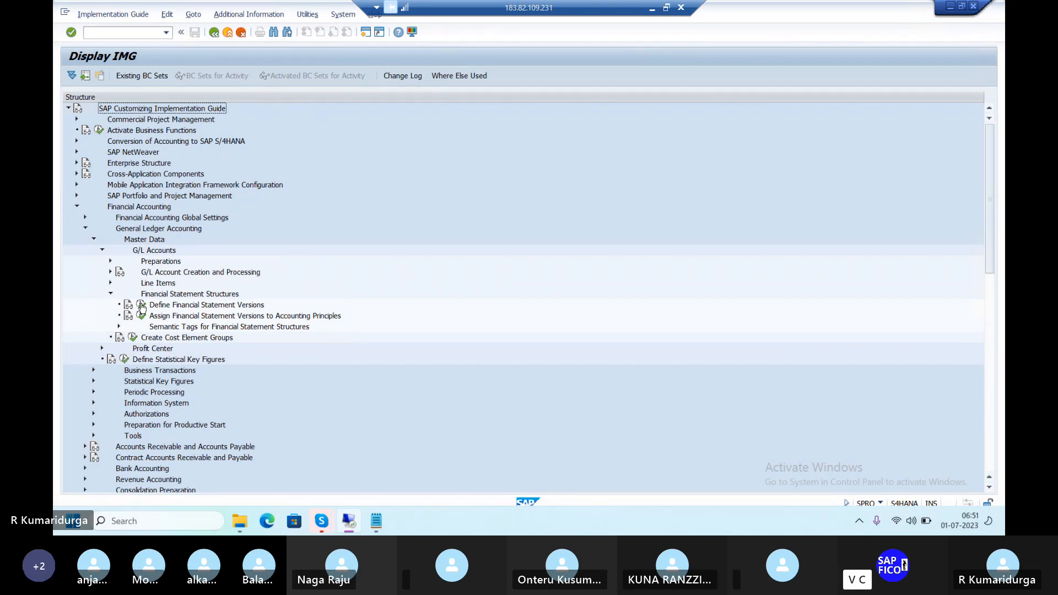
{"action": "left_click", "coordinate": [142, 306]}
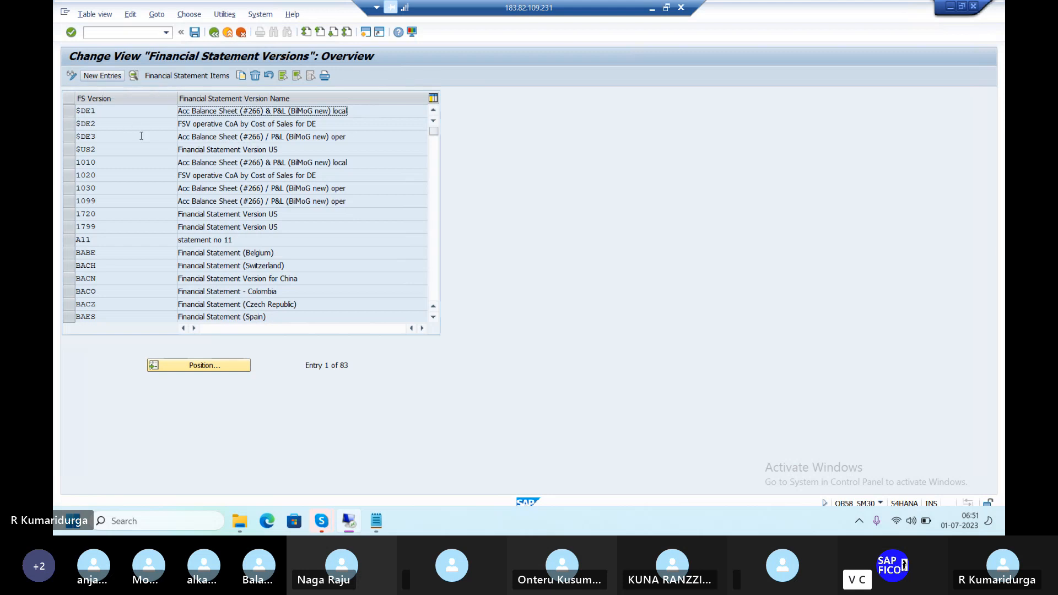
Add a new entry with FS Version DUR1 and name 'FINANCIAL STATEMENT VERSION FOR DUR1'
{"action": "left_click", "coordinate": [99, 76]}
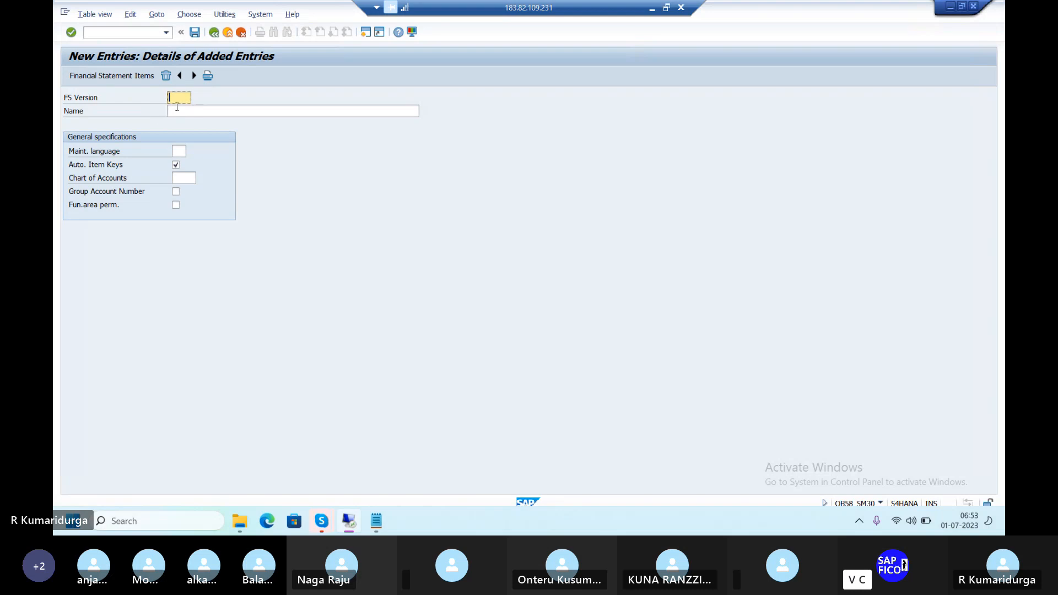
{"action": "type", "text": "FS"}
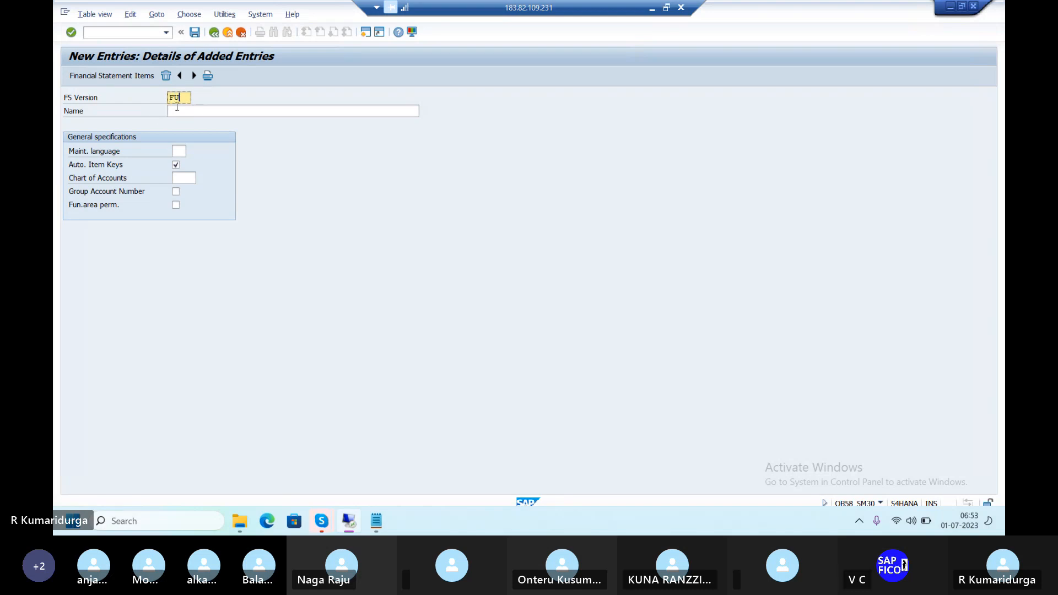
{"action": "key", "text": "BackSpace"}
{"action": "key", "text": "BackSpace"}
{"action": "type", "text": "DUR1"}
{"action": "left_click", "coordinate": [177, 108]}
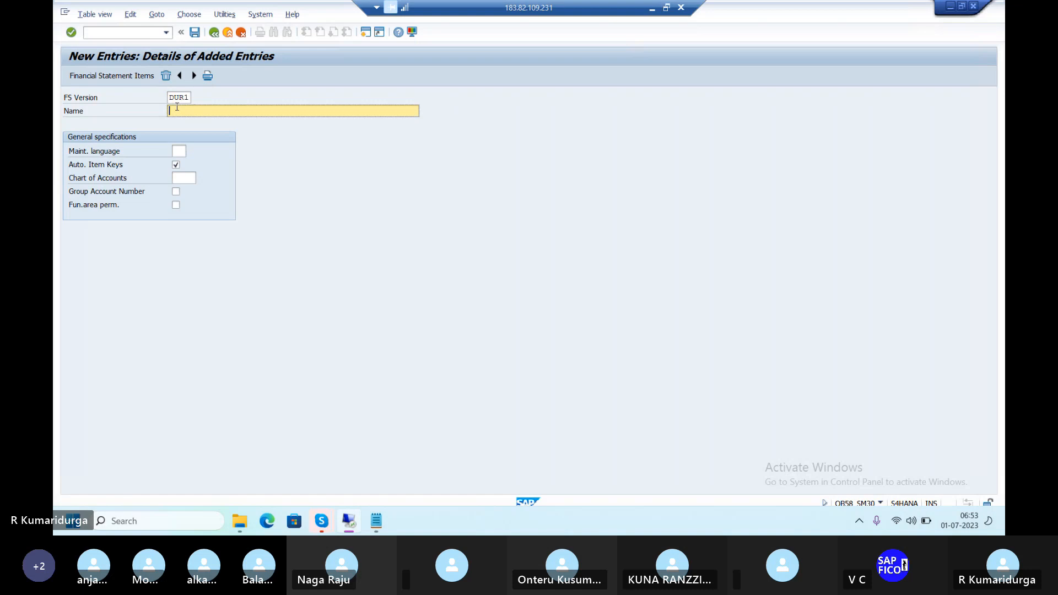
{"action": "type", "text": "F"}
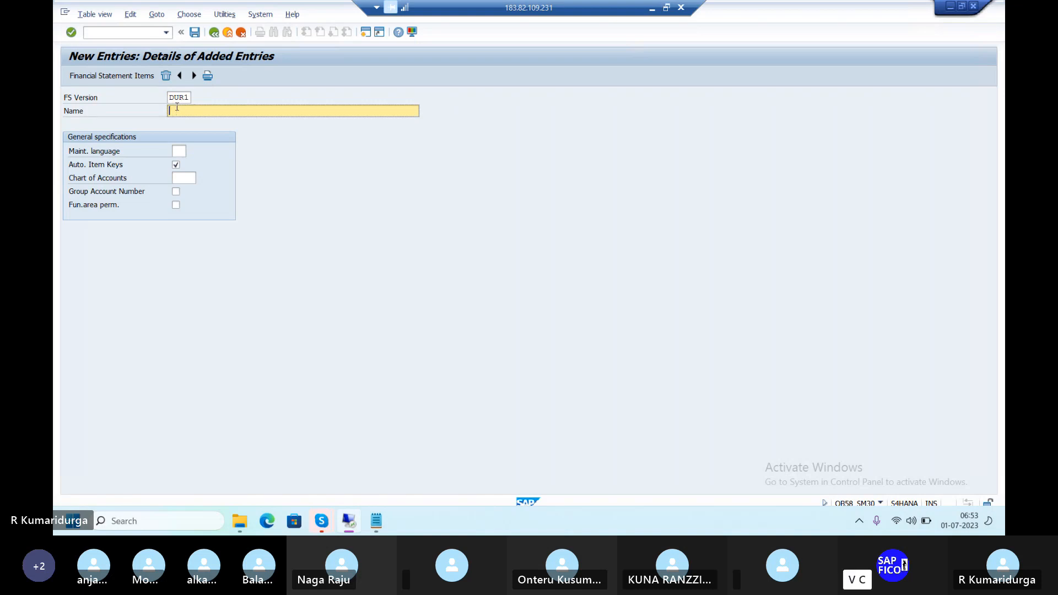
{"action": "type", "text": "INANCIAL STATEMENT VERSION"}
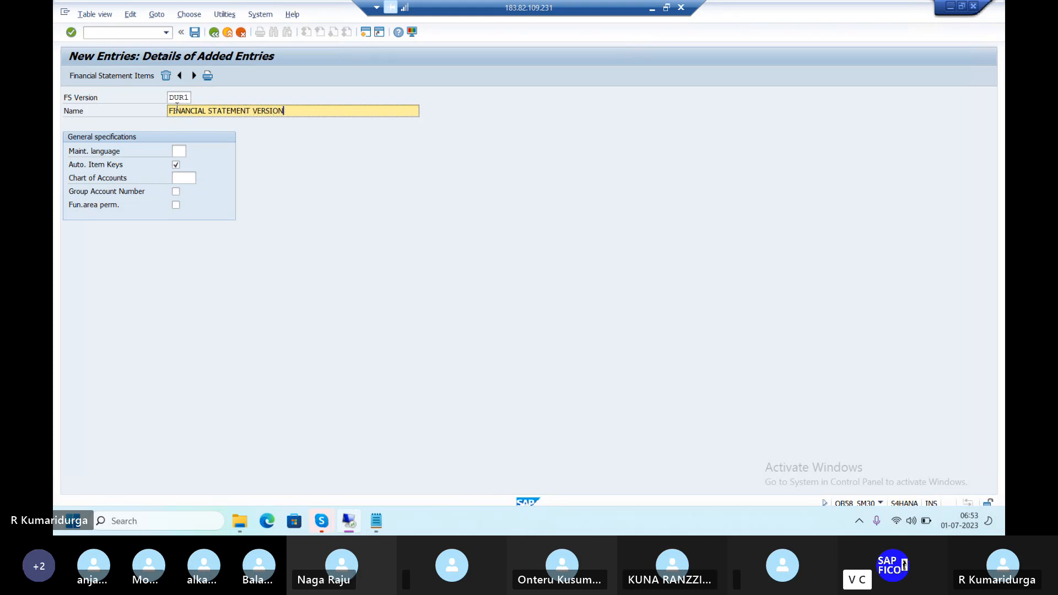
{"action": "type", "text": " FOR "}
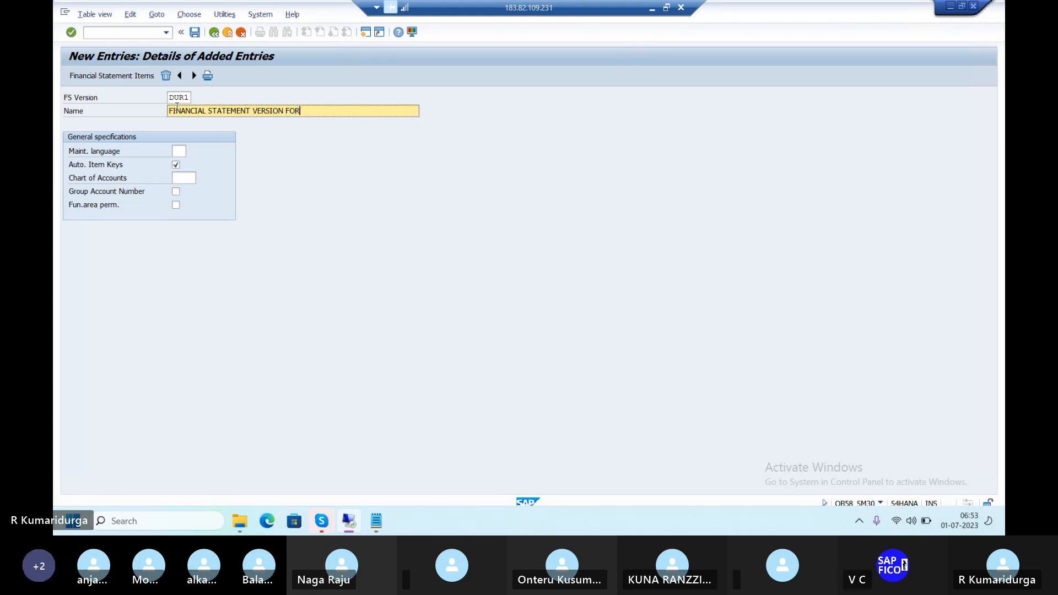
{"action": "type", "text": "DU"}
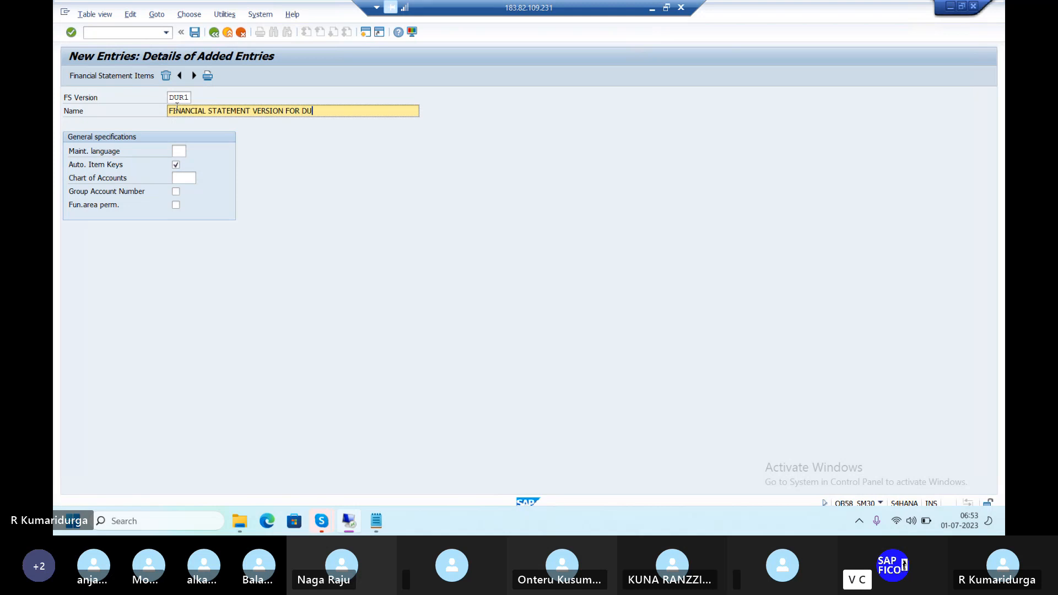
{"action": "type", "text": "R1"}
Set maintenance language English and chart of accounts DUR1, then save the version
{"action": "left_click", "coordinate": [182, 147]}
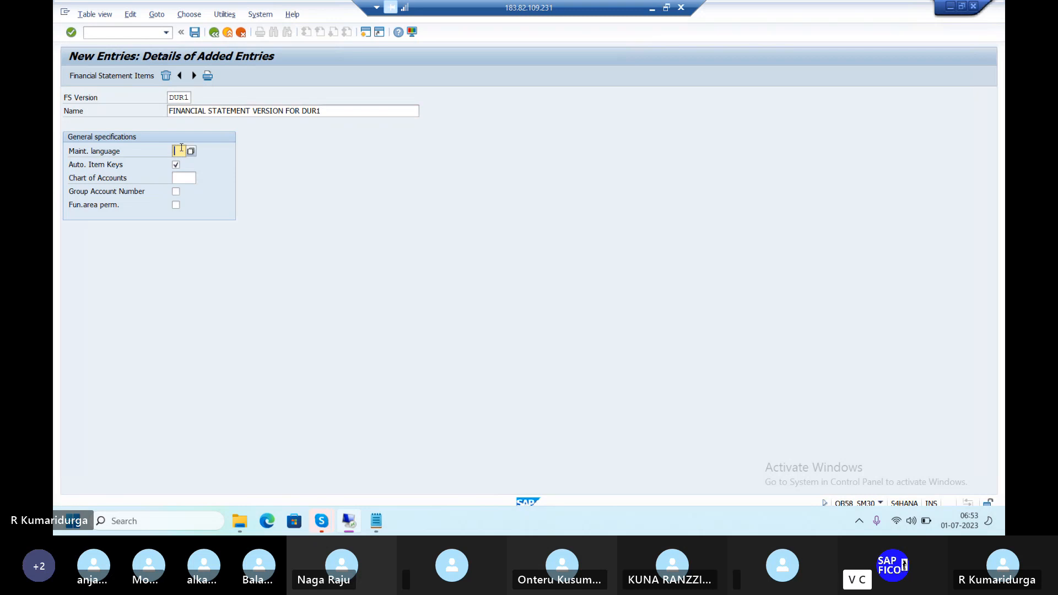
{"action": "type", "text": "E"}
{"action": "left_click", "coordinate": [191, 151]}
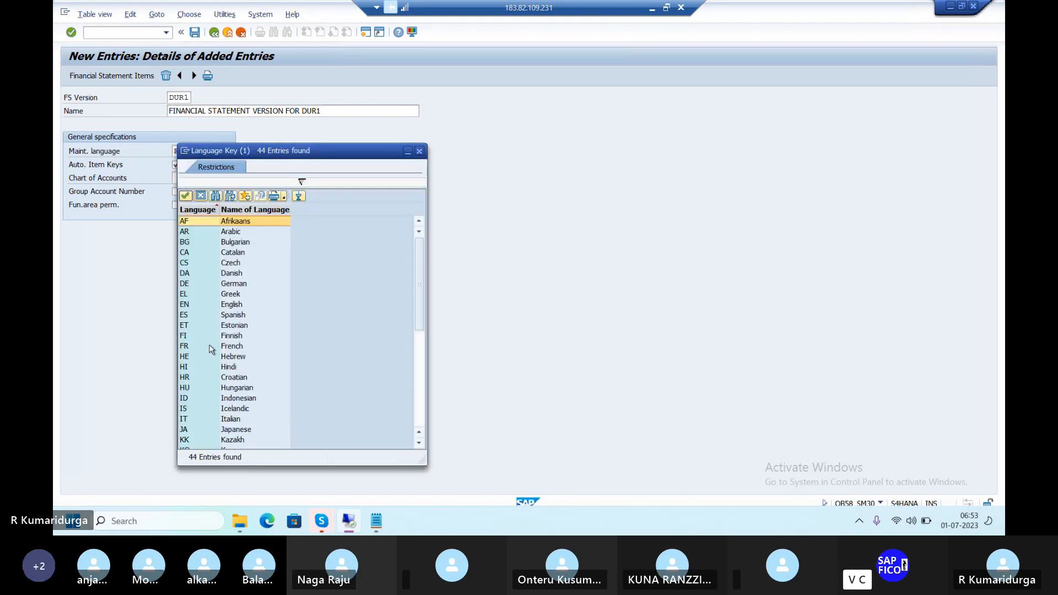
{"action": "double_click", "coordinate": [236, 306]}
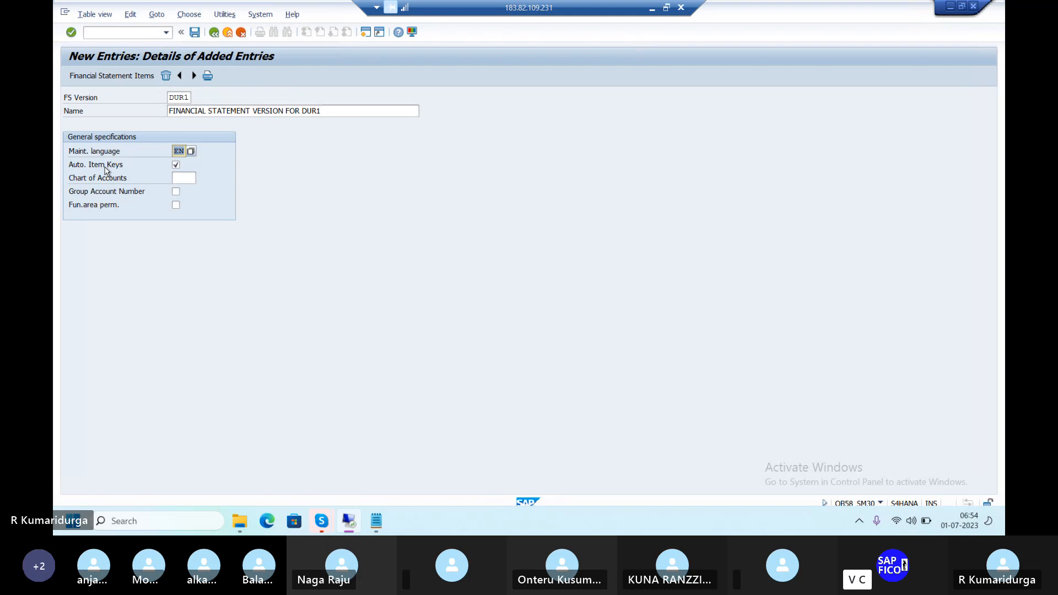
{"action": "left_click", "coordinate": [191, 176]}
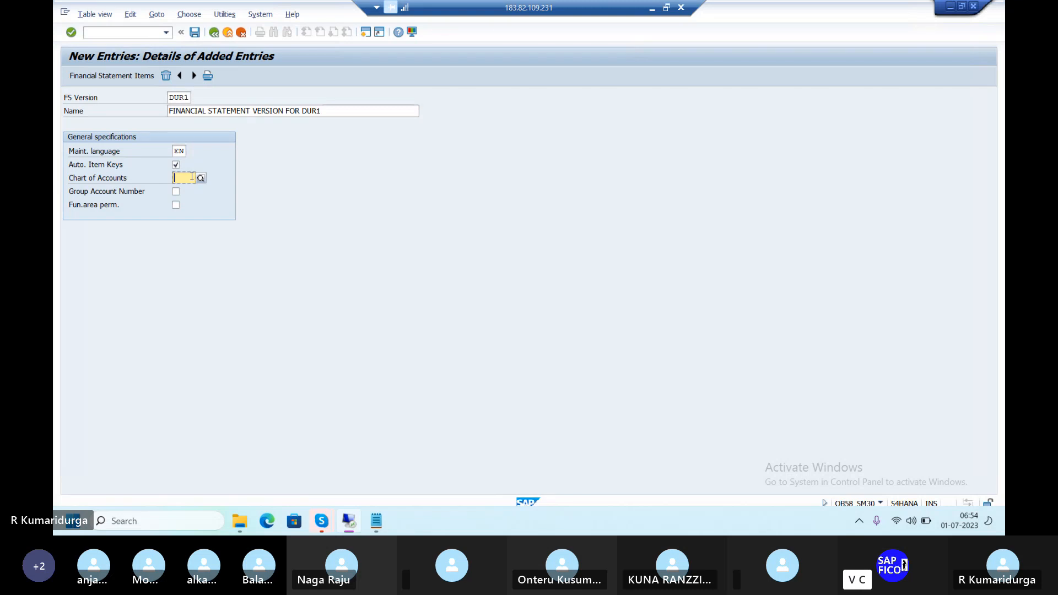
{"action": "type", "text": "DU"}
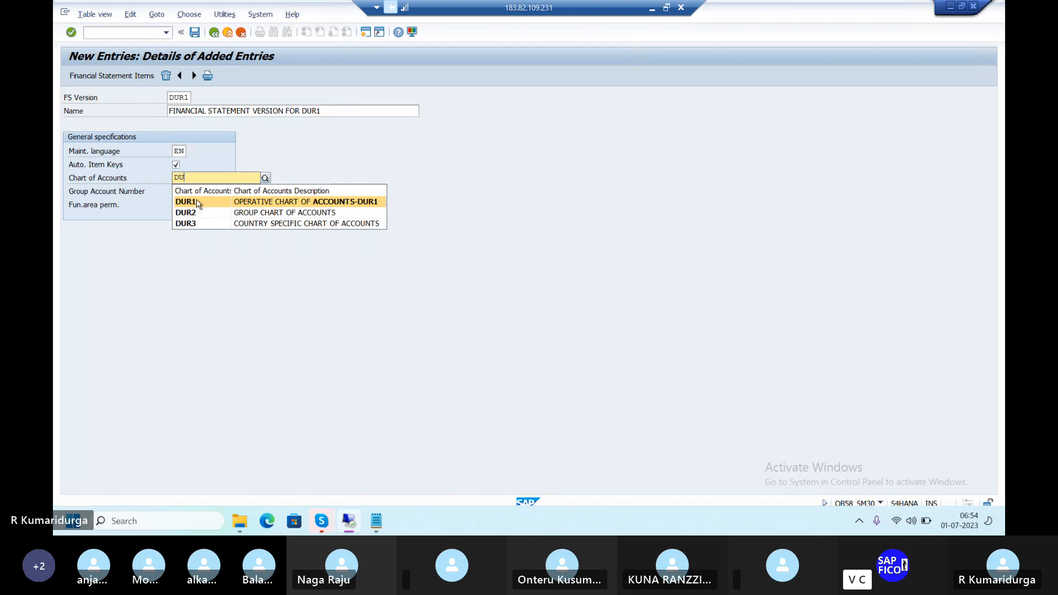
{"action": "left_click", "coordinate": [241, 203]}
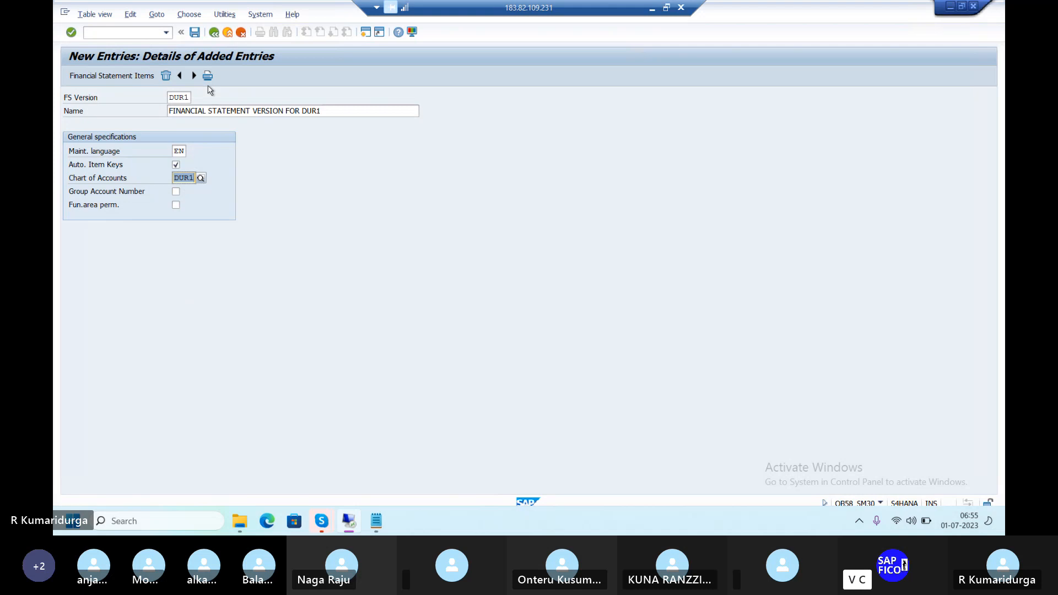
{"action": "left_click", "coordinate": [195, 33]}
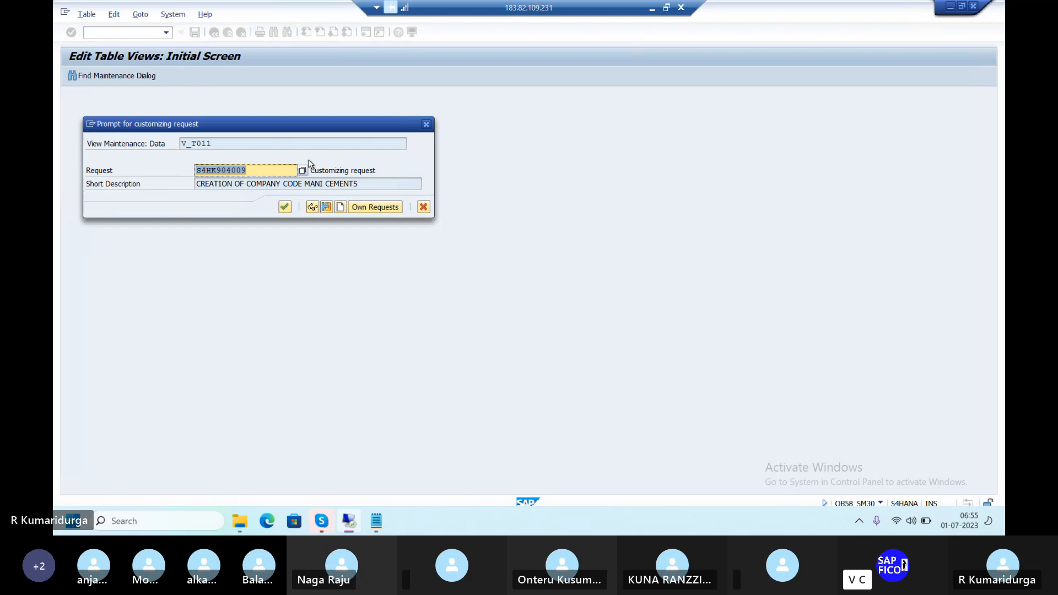
Create customizing request 'FSV FOR DUR1' and confirm it to continue saving
{"action": "left_click", "coordinate": [341, 209]}
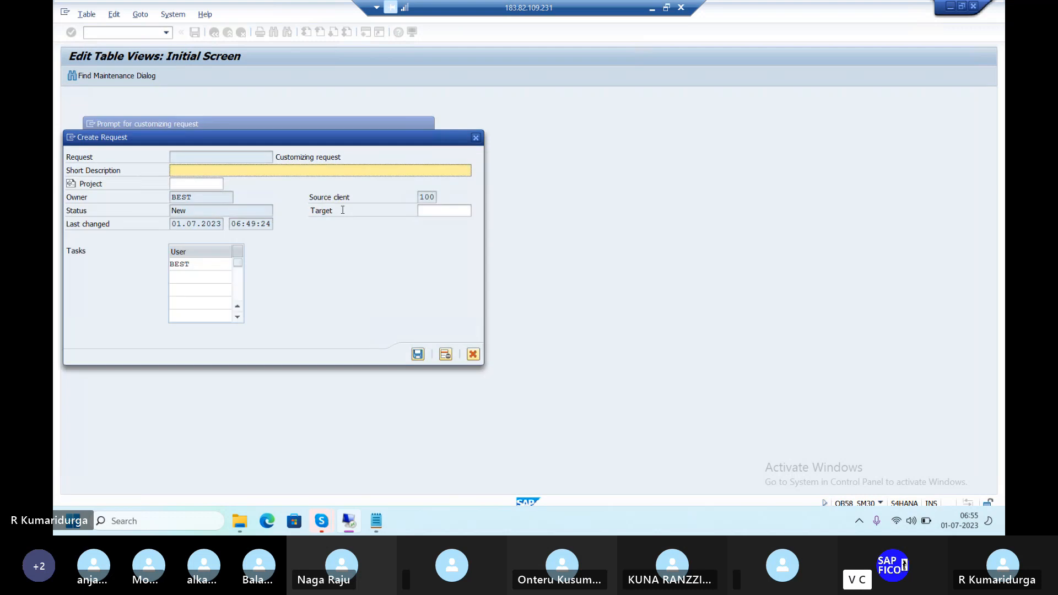
{"action": "type", "text": "FSV FOR DUR1"}
{"action": "left_click", "coordinate": [417, 355]}
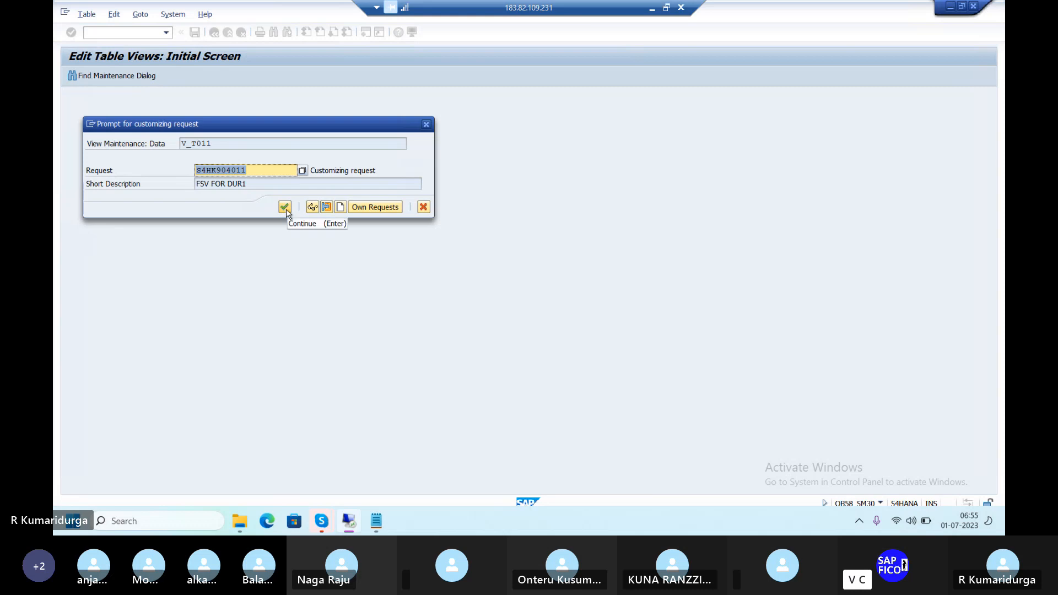
{"action": "left_click", "coordinate": [285, 207]}
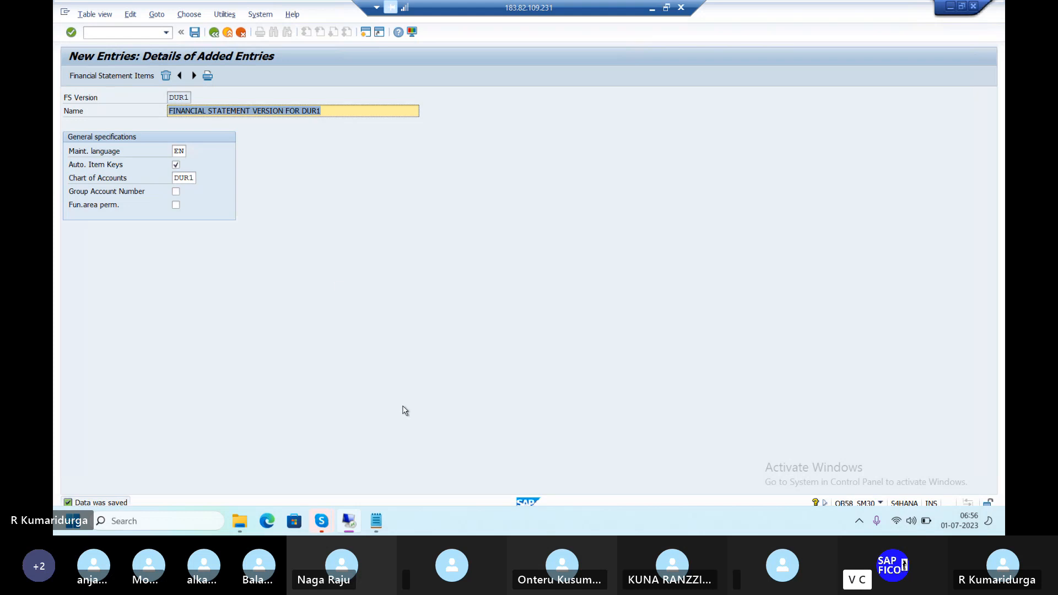
Bring the Notepad configuration notes back to the front from the taskbar
{"action": "mouse_move", "coordinate": [378, 525]}
{"action": "left_click", "coordinate": [392, 476]}
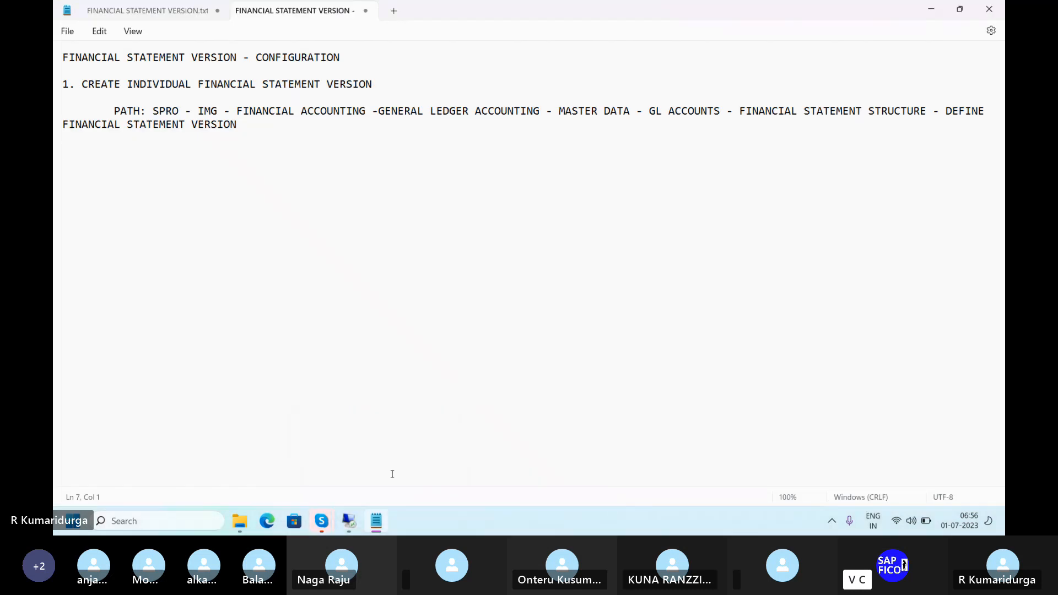
Start point '2.' below the path and append '---DUR1' to the step 1 heading
{"action": "type", "text": "2."}
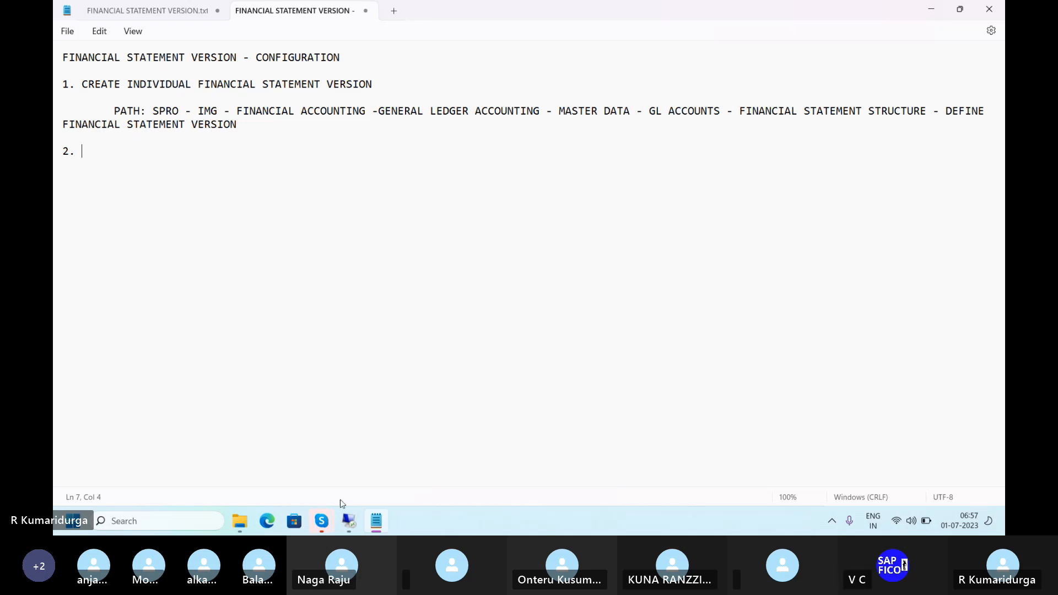
{"action": "left_click", "coordinate": [391, 79]}
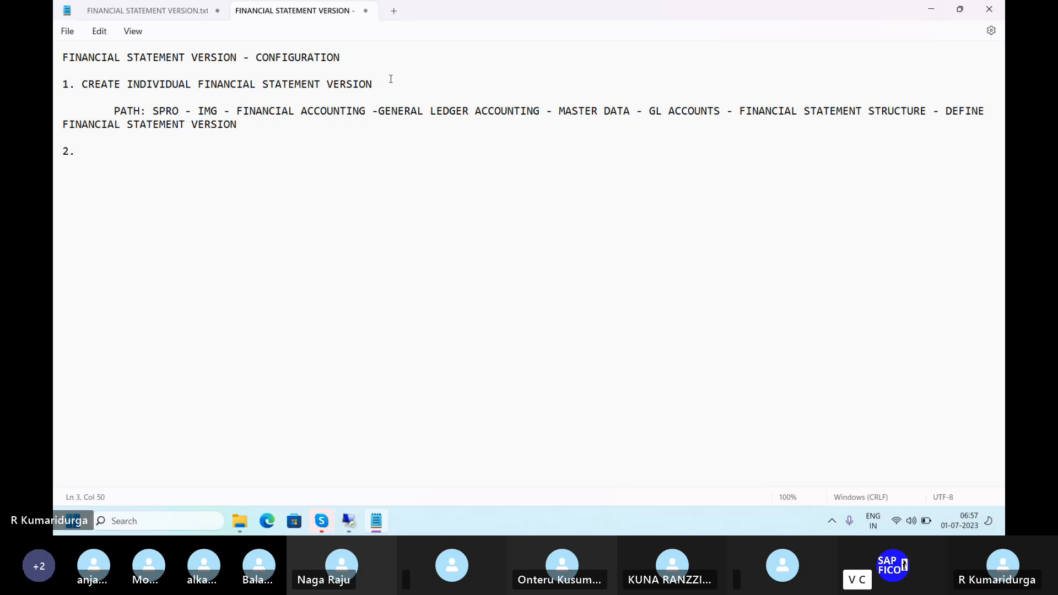
{"action": "type", "text": "---DUR1"}
{"action": "left_click", "coordinate": [90, 151]}
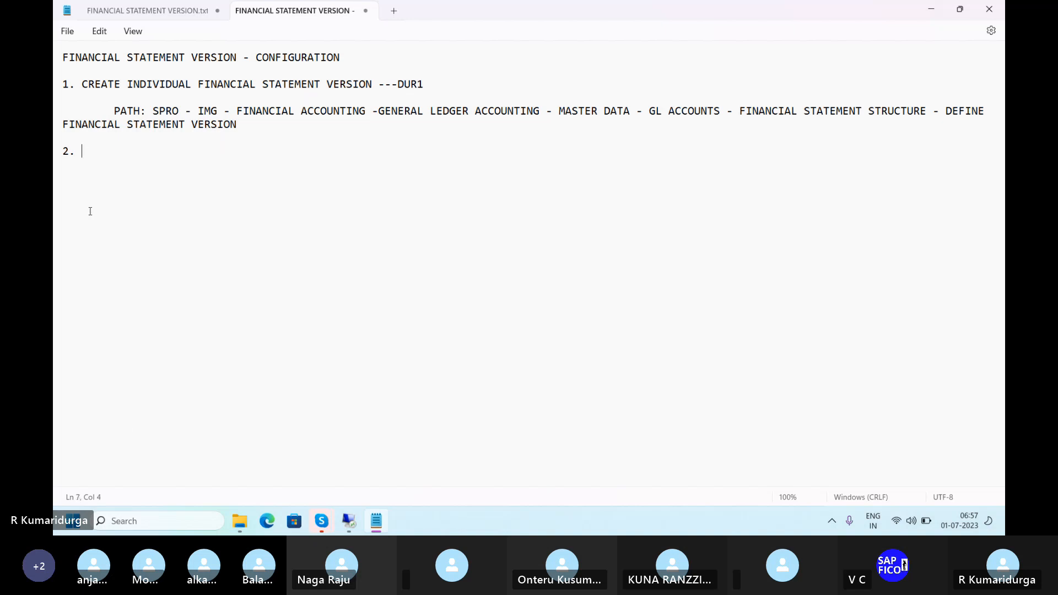
{"action": "left_click", "coordinate": [353, 525]}
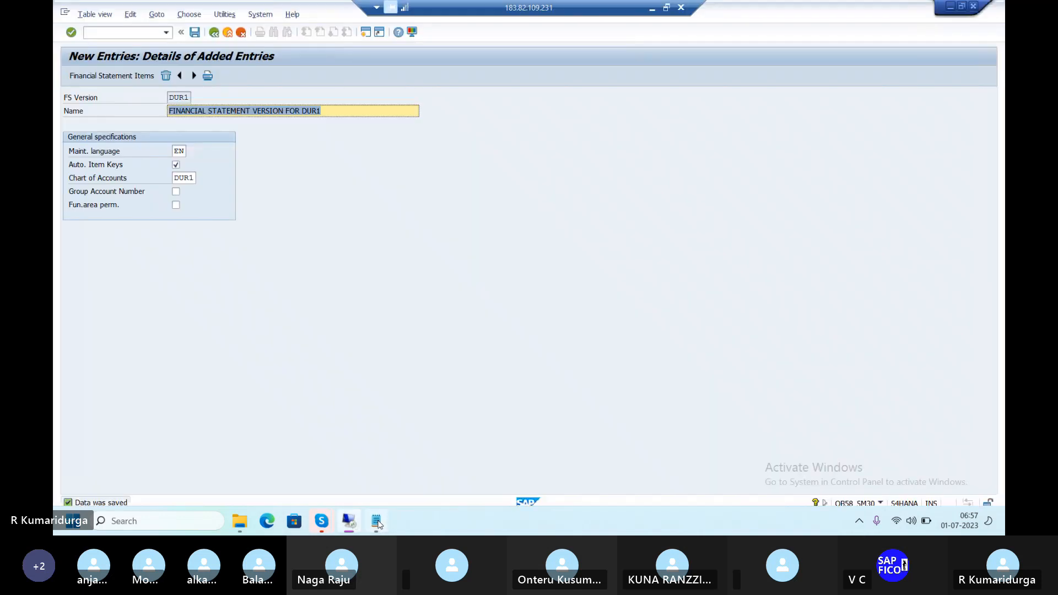
{"action": "left_click", "coordinate": [376, 522]}
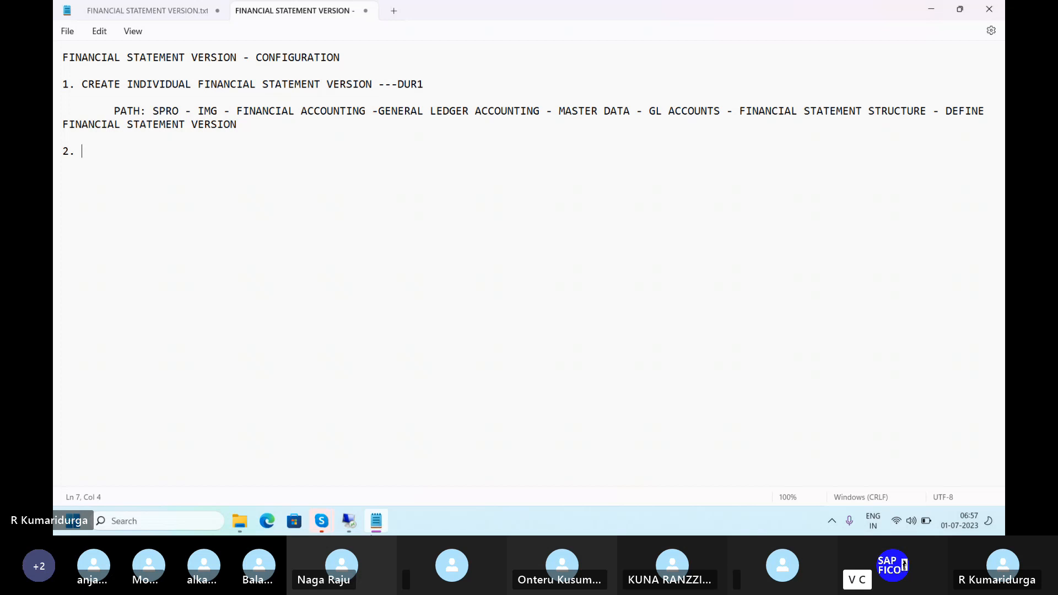
Write 'WE NEED TO CREATE FINANCIAL STATEMENT ITEM FOR FINANCIAL STATEMENT STRUCTURE' after '2.'
{"action": "mouse_move", "coordinate": [357, 528]}
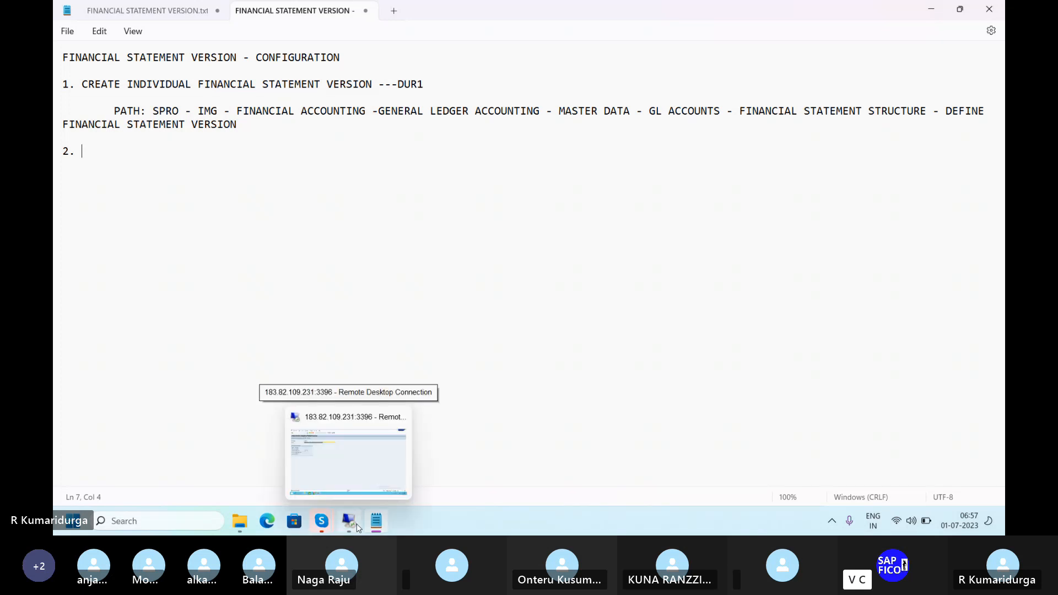
{"action": "type", "text": "WE NEE"}
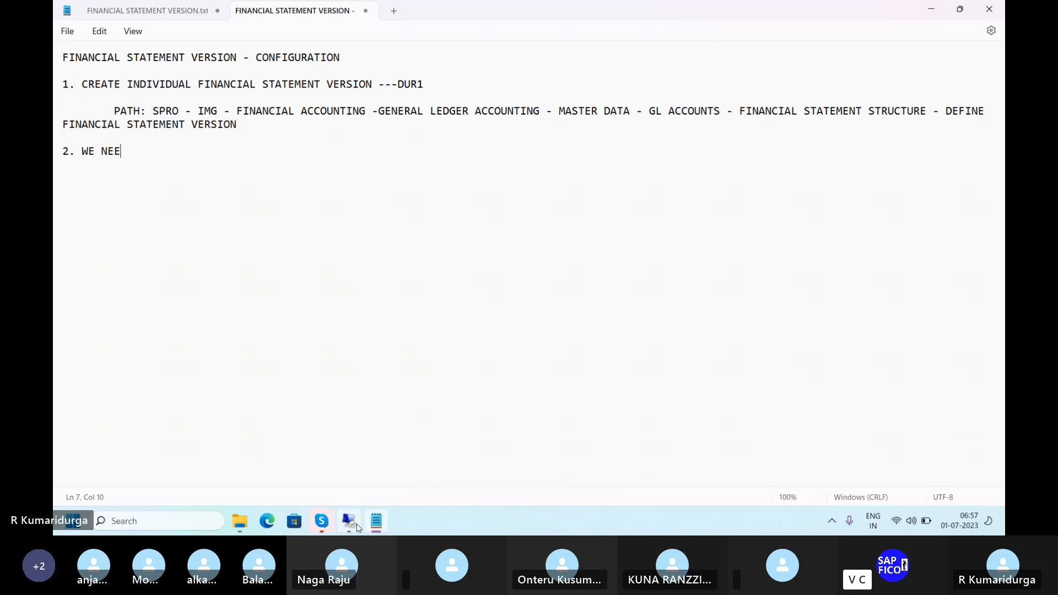
{"action": "type", "text": "D TO CREATE"}
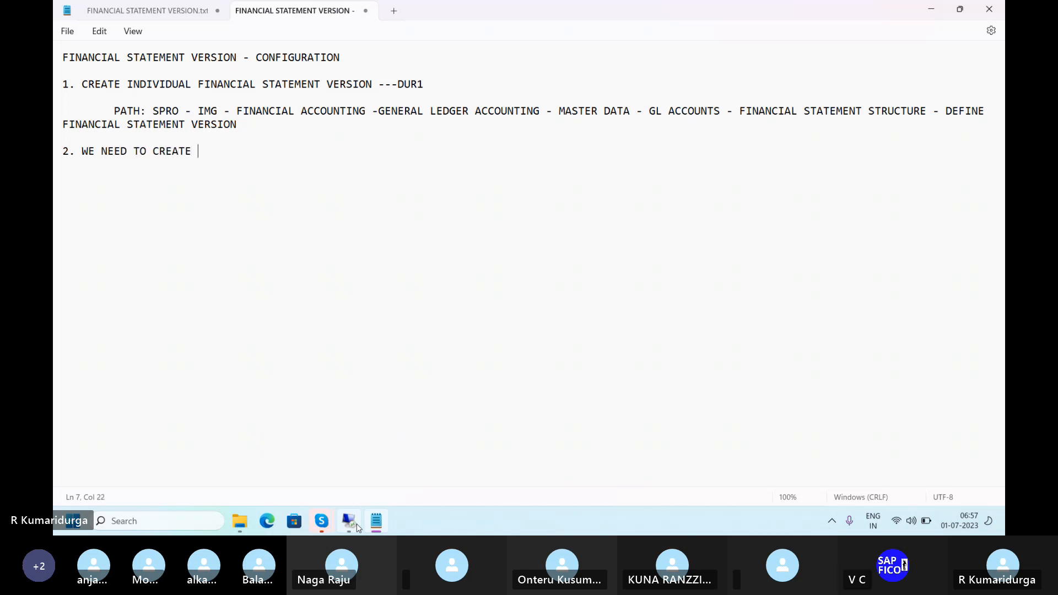
{"action": "type", "text": " FINANCI"}
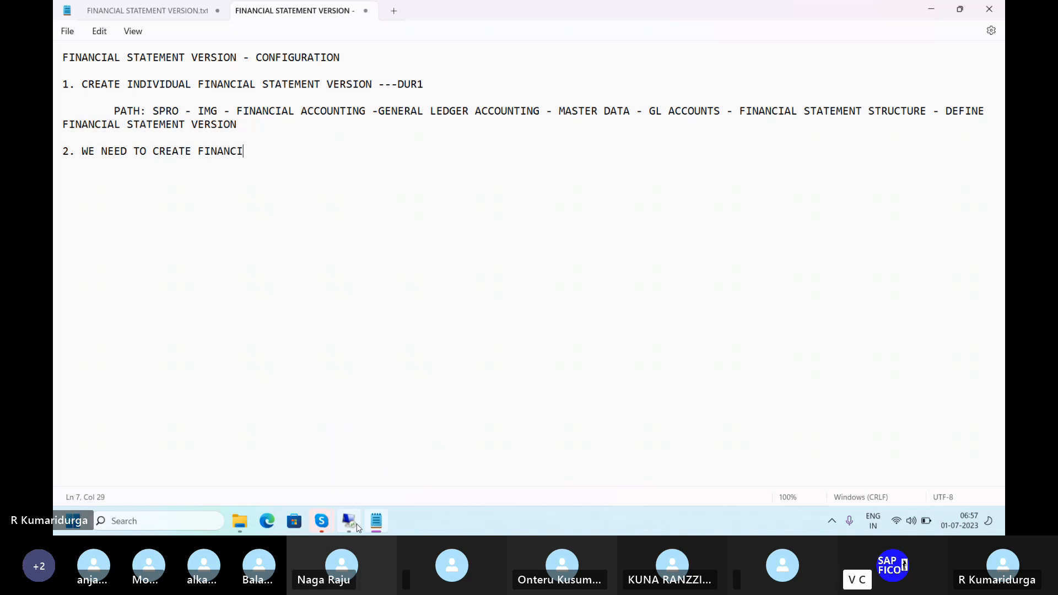
{"action": "type", "text": "AL STATEMENT ITEM "}
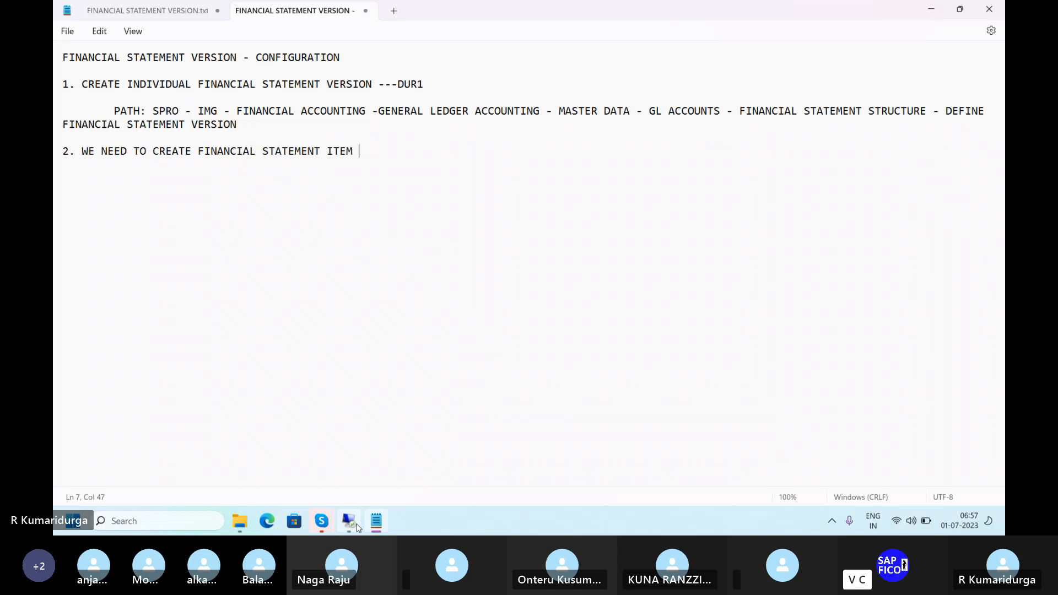
{"action": "type", "text": "FOR F"}
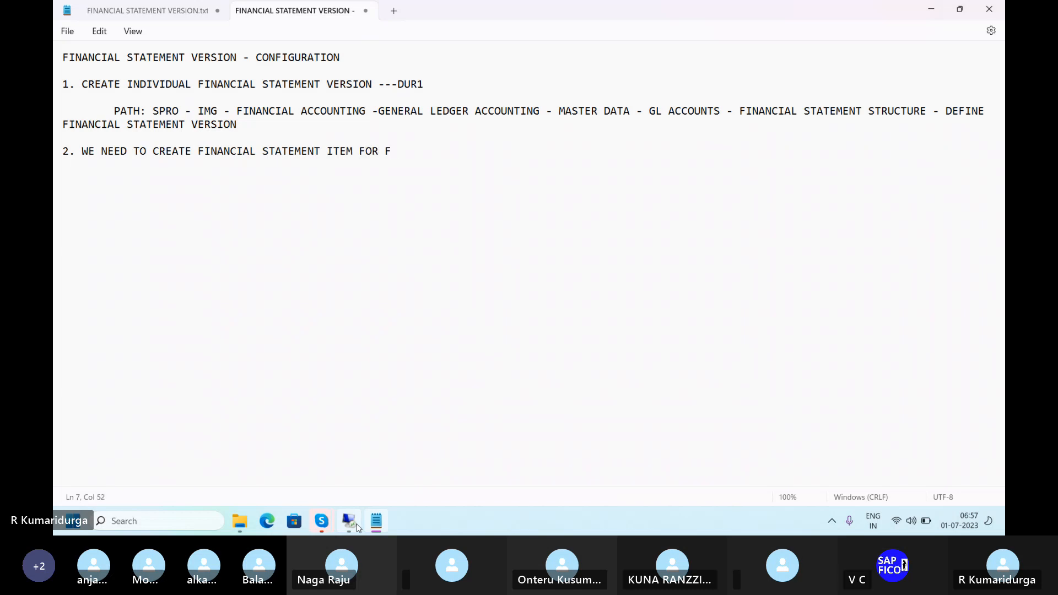
{"action": "type", "text": "INANCIAL STATEME"}
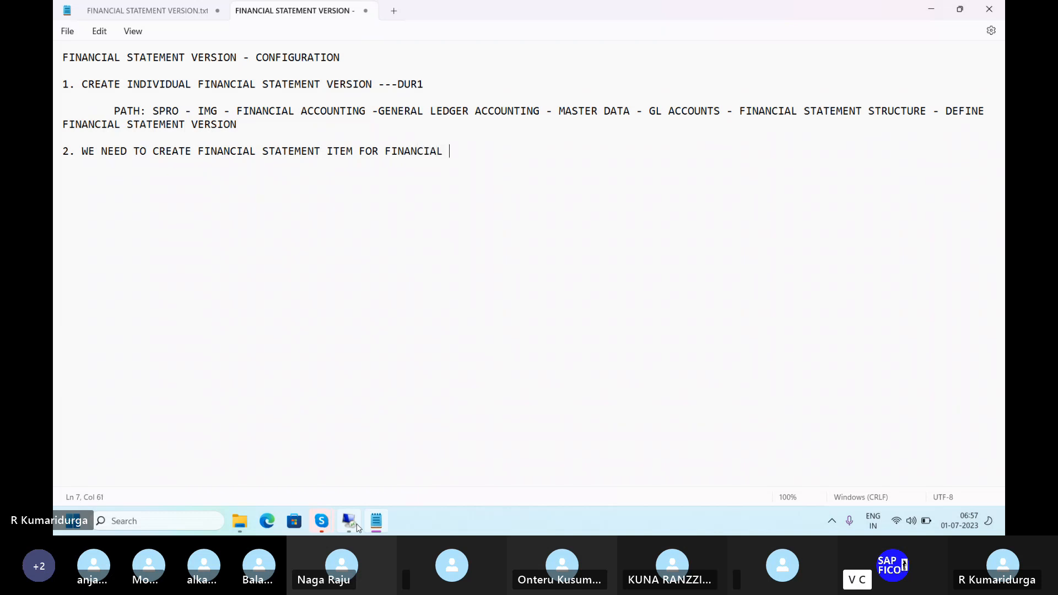
{"action": "type", "text": "NT STRUCTURE"}
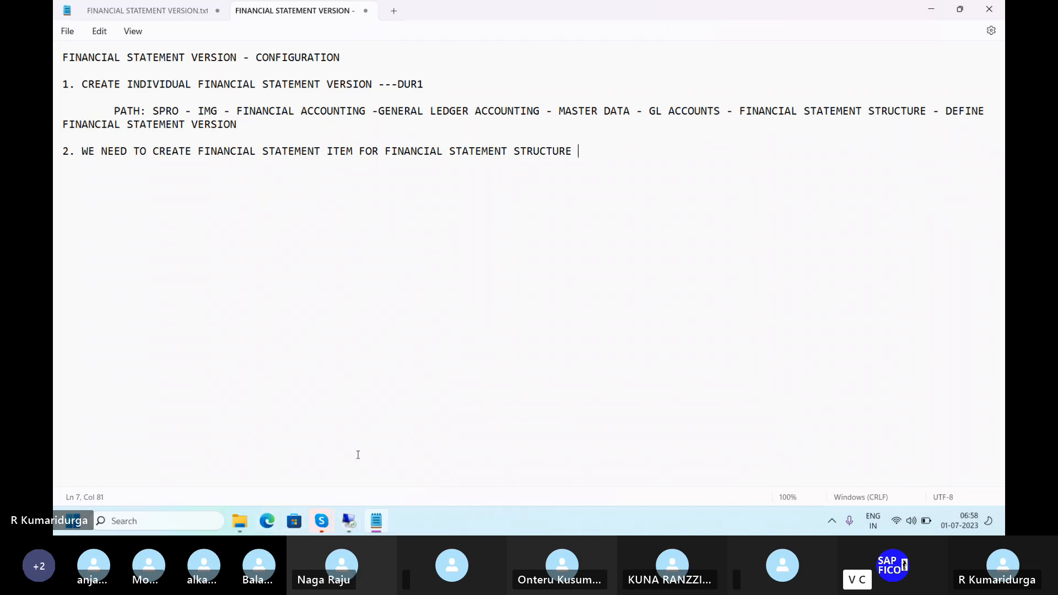
Back in SAP, select version DUR1 from the list and open its item structure
{"action": "left_click", "coordinate": [349, 521]}
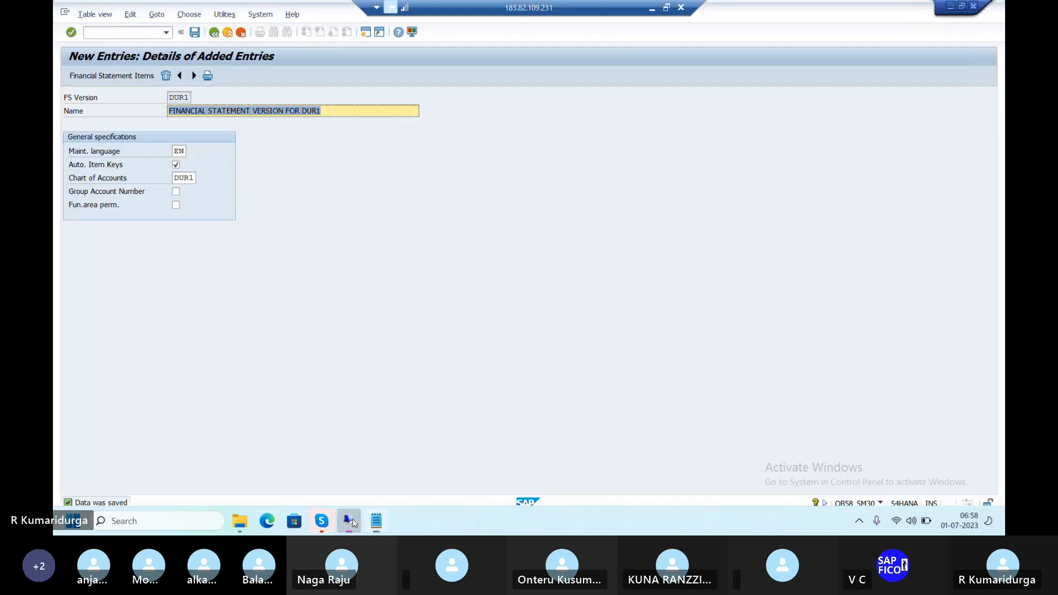
{"action": "left_click", "coordinate": [213, 34]}
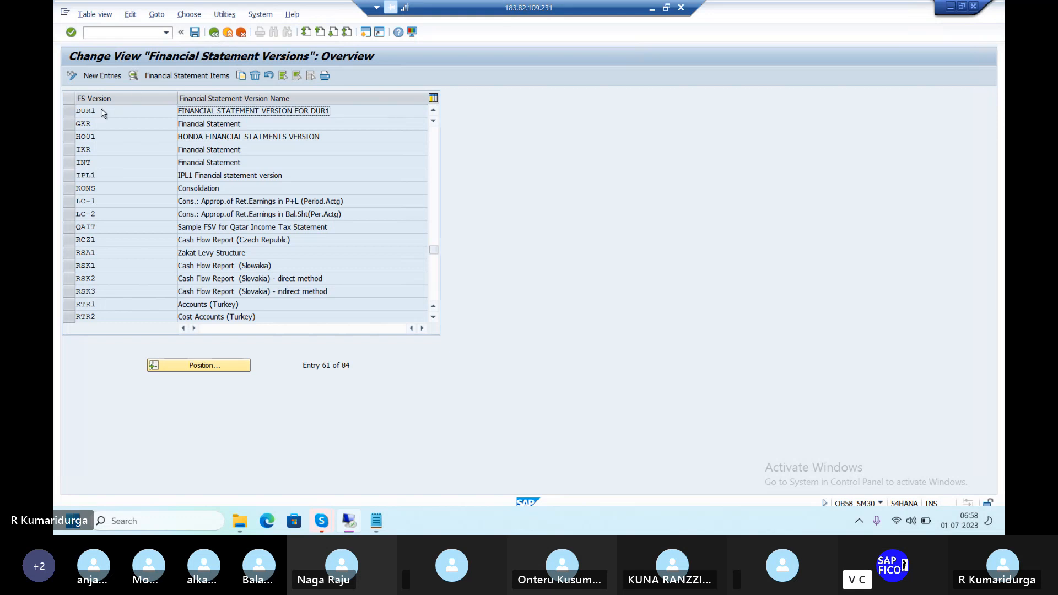
{"action": "left_click", "coordinate": [69, 112]}
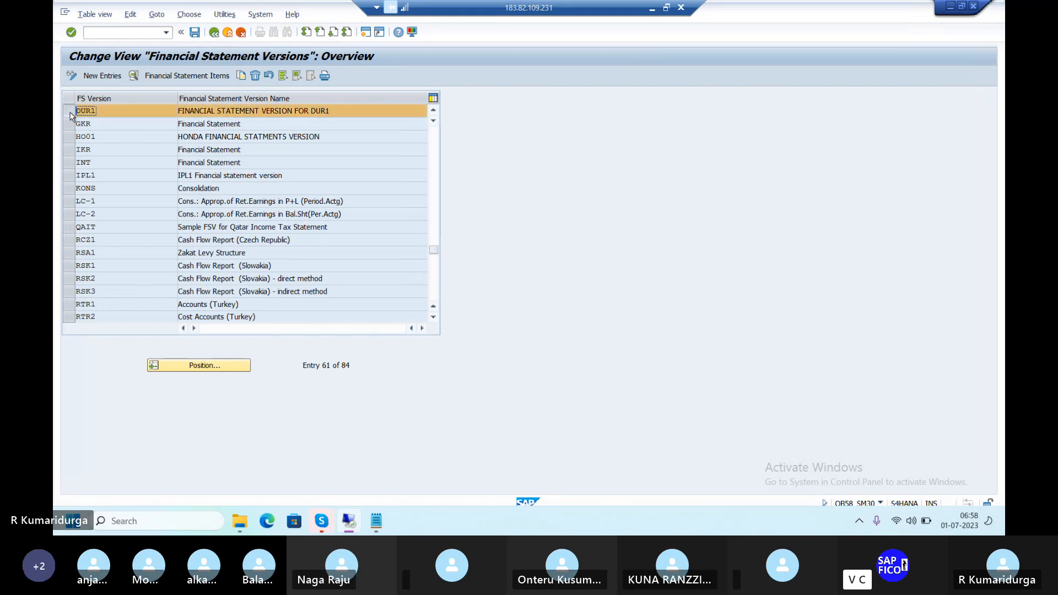
{"action": "left_click", "coordinate": [172, 79]}
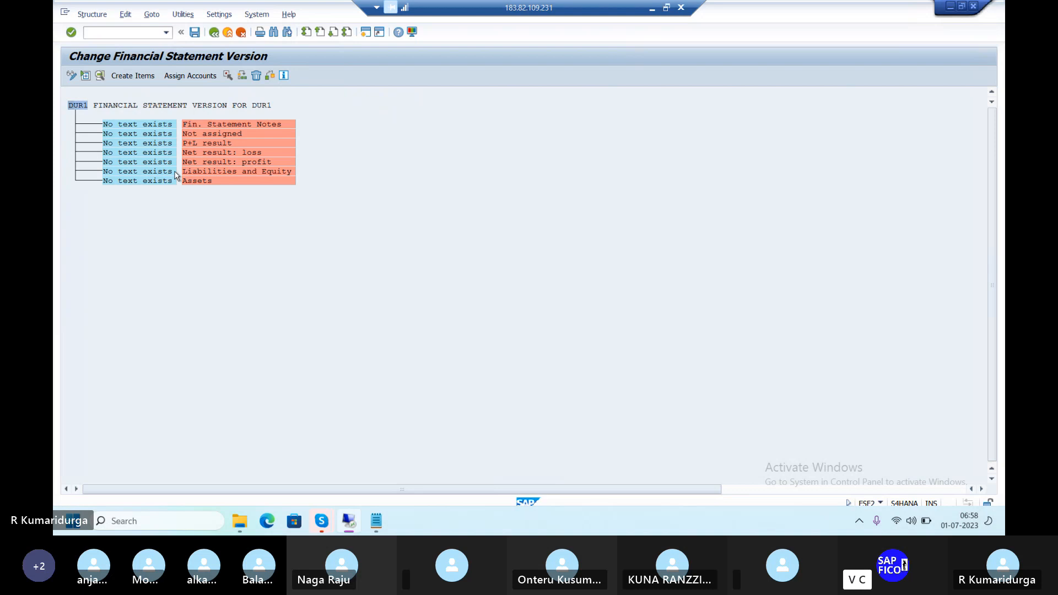
Enter 'FINANCIAL STATEMENT NOTES' as the first structure node's text and confirm
{"action": "double_click", "coordinate": [166, 127]}
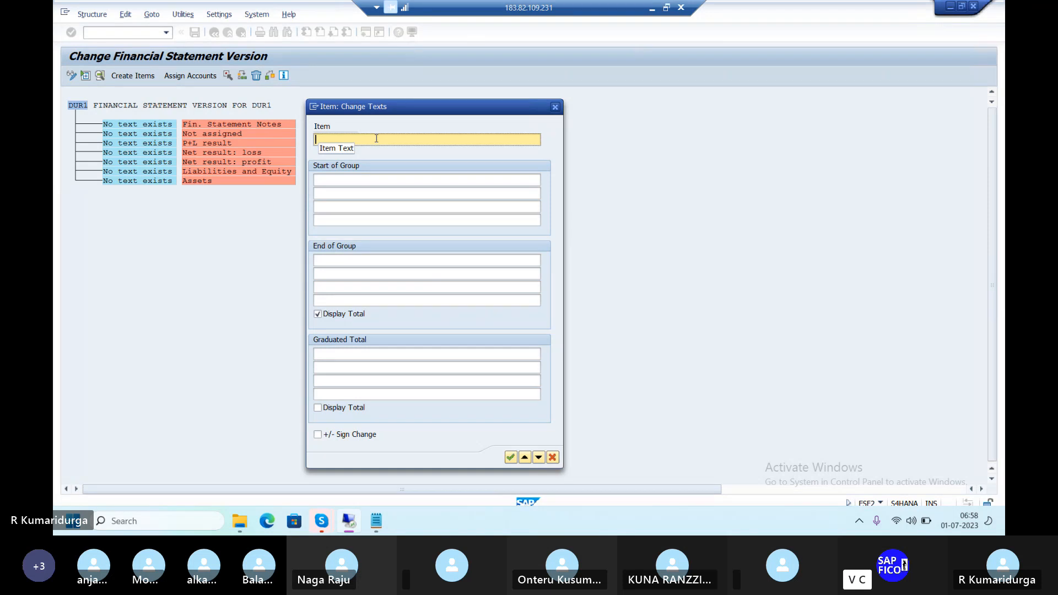
{"action": "type", "text": "FINANCIAL STATE"}
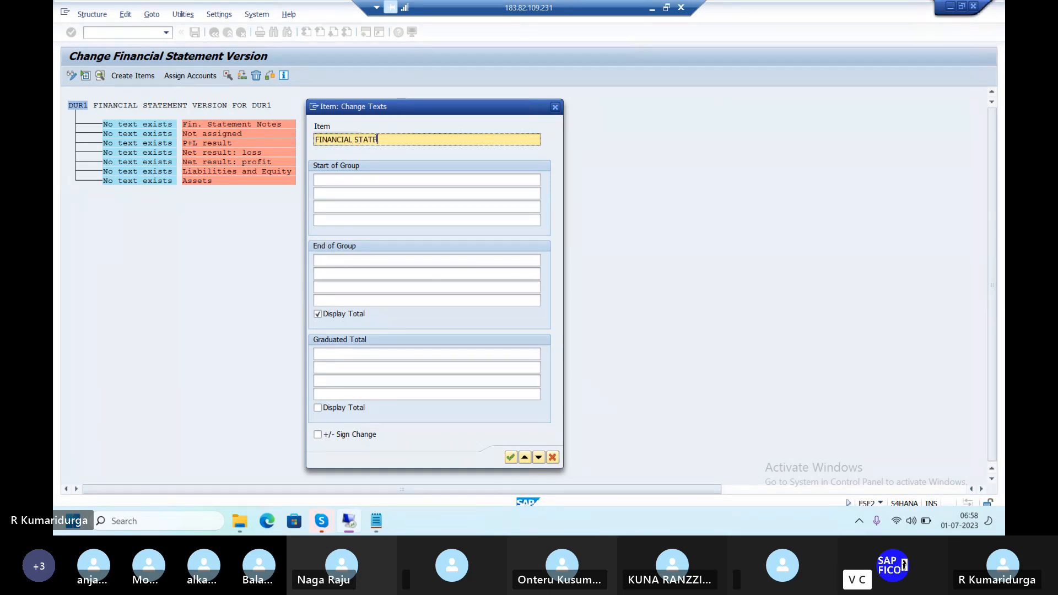
{"action": "type", "text": "MENT "}
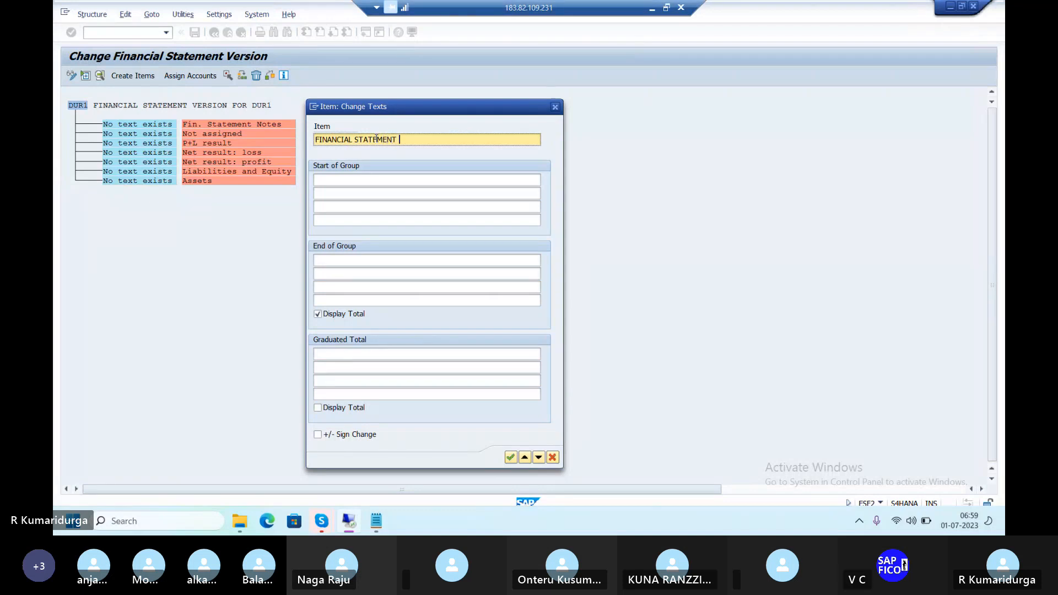
{"action": "type", "text": "NOTED"}
{"action": "key", "text": "BackSpace"}
{"action": "type", "text": "S"}
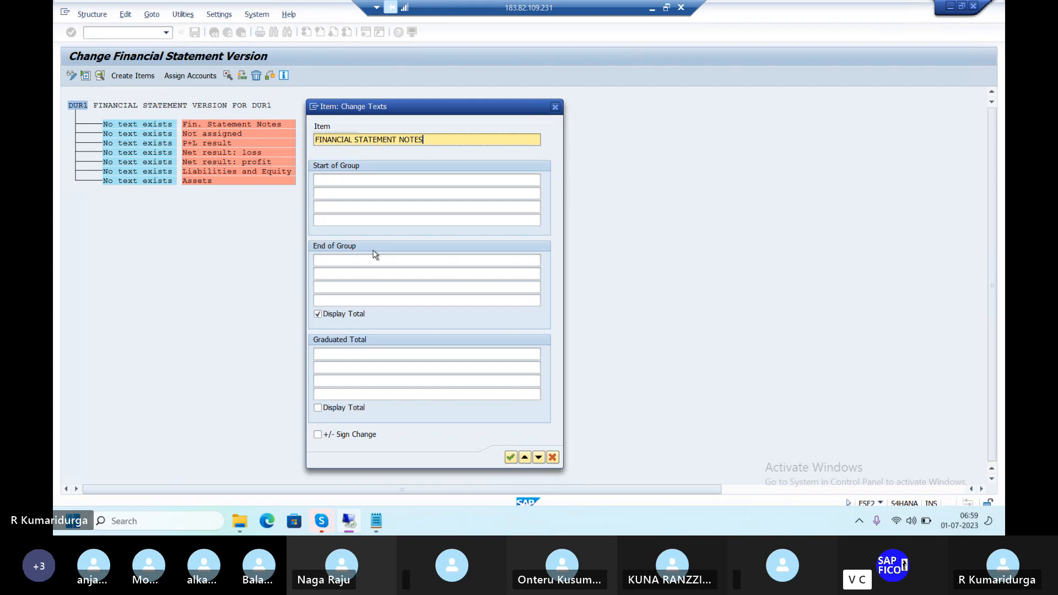
{"action": "left_click", "coordinate": [510, 459]}
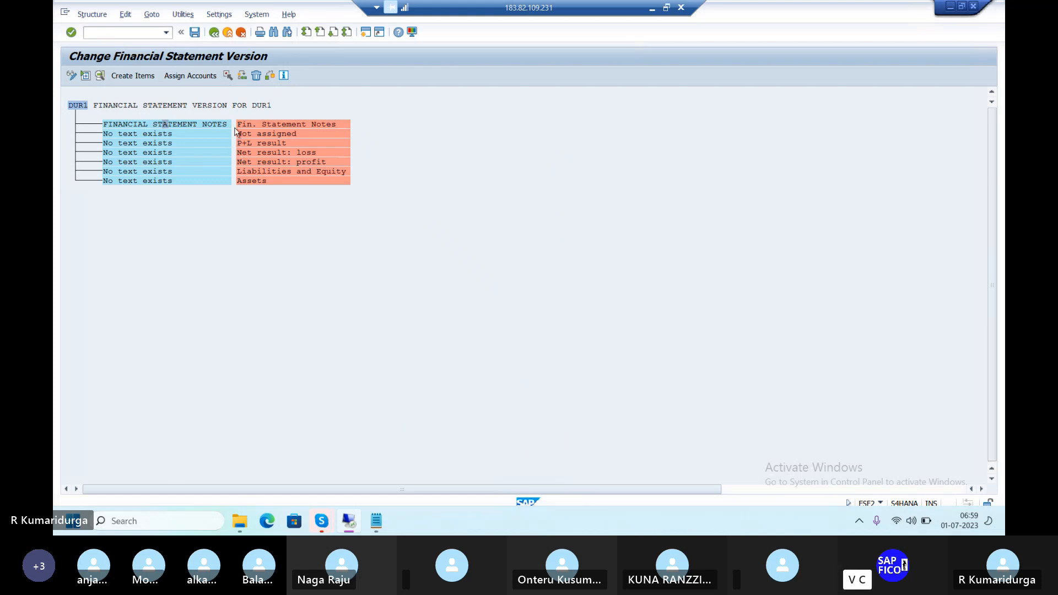
Label the Not assigned item of DUR1 'NOT ASSIGNED CATEGORY ACCOUNTS'
{"action": "double_click", "coordinate": [149, 135]}
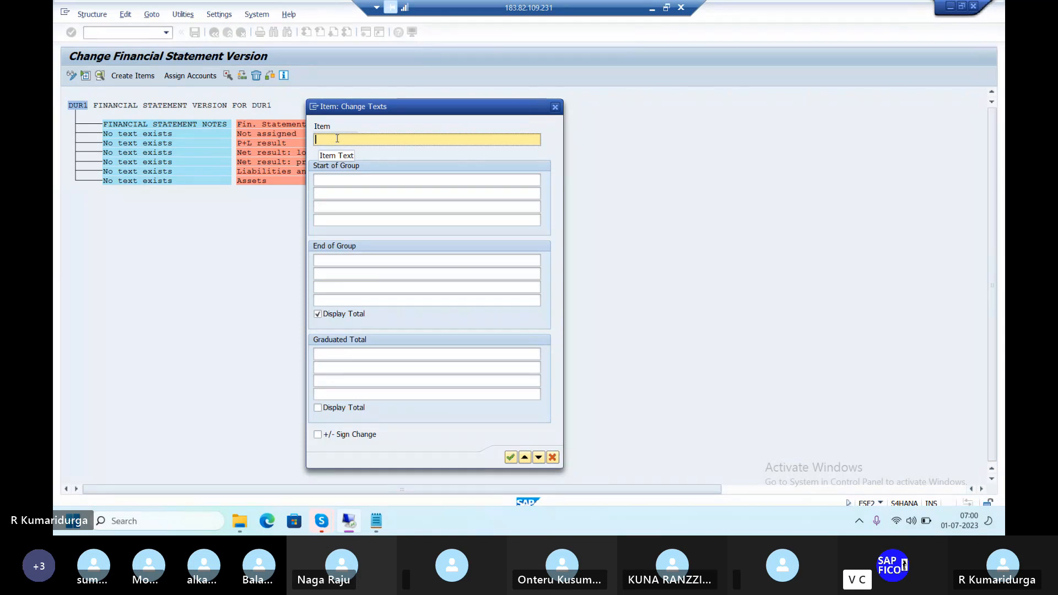
{"action": "type", "text": "NO"}
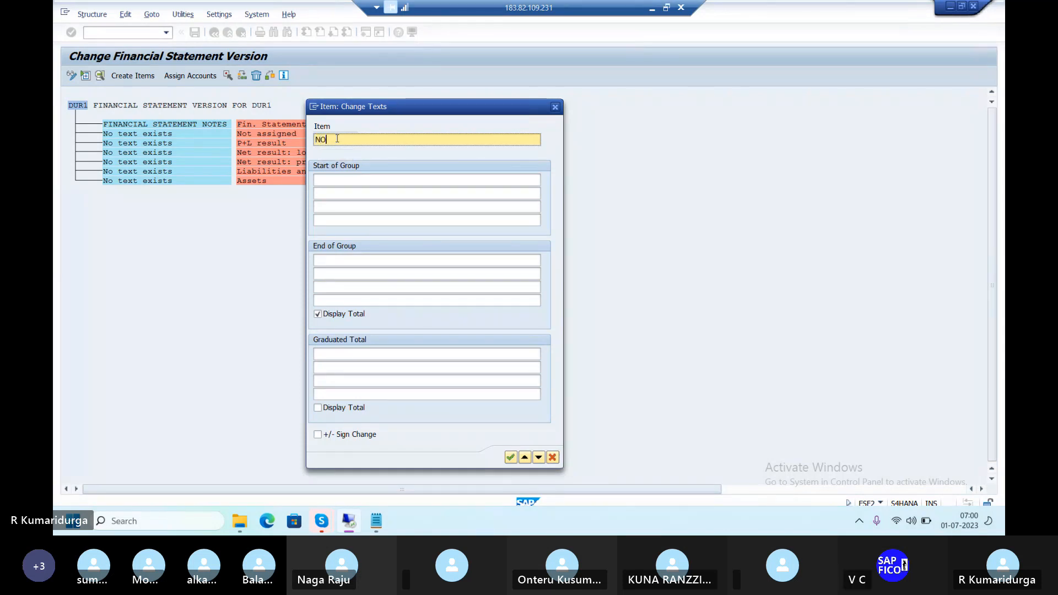
{"action": "type", "text": "T ASSIGNED CA"}
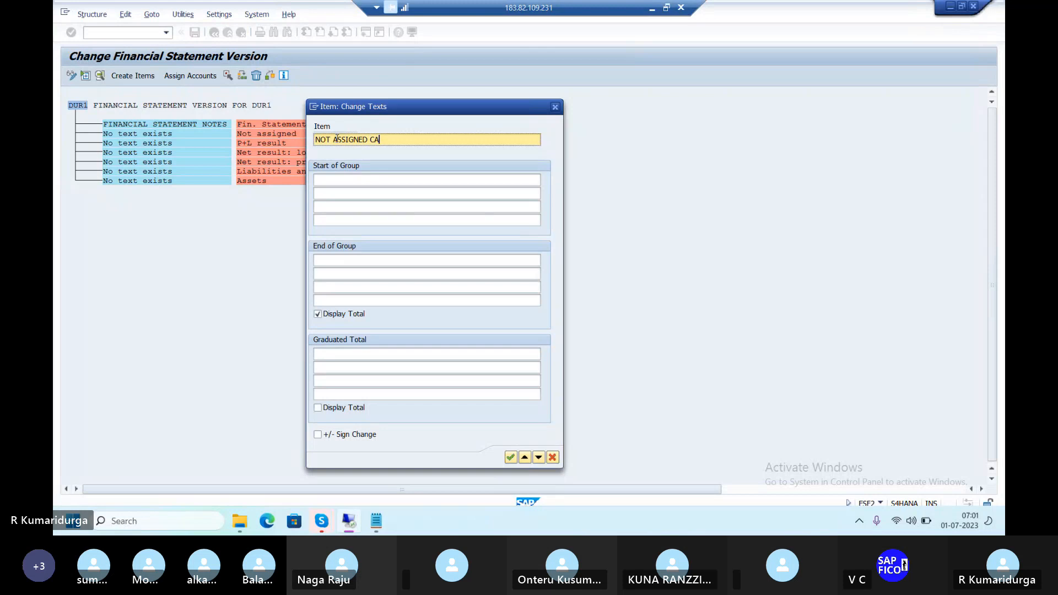
{"action": "type", "text": "TEGORY"}
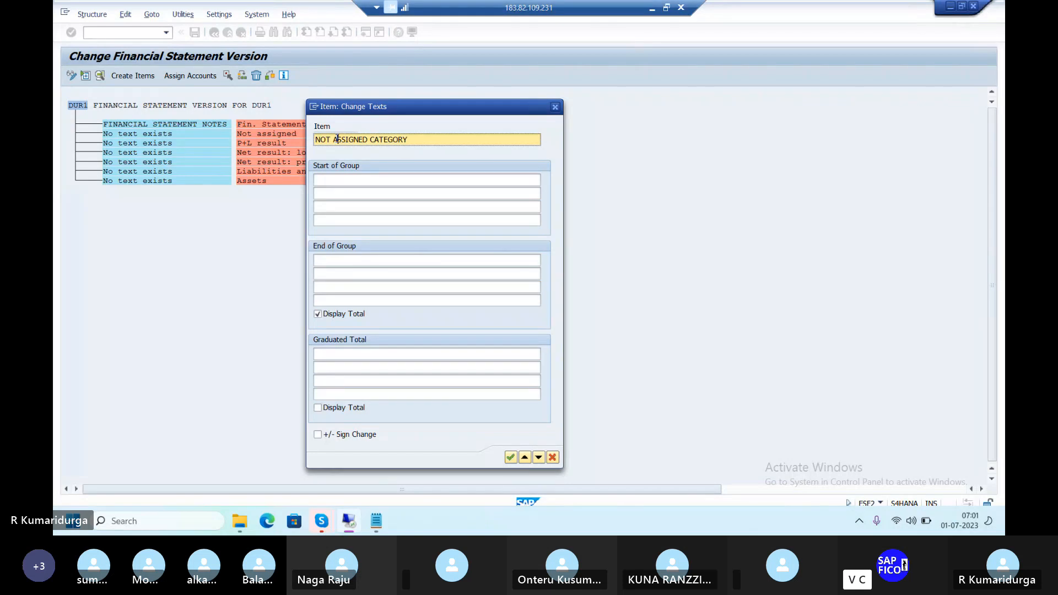
{"action": "left_click", "coordinate": [420, 140]}
{"action": "type", "text": "AC"}
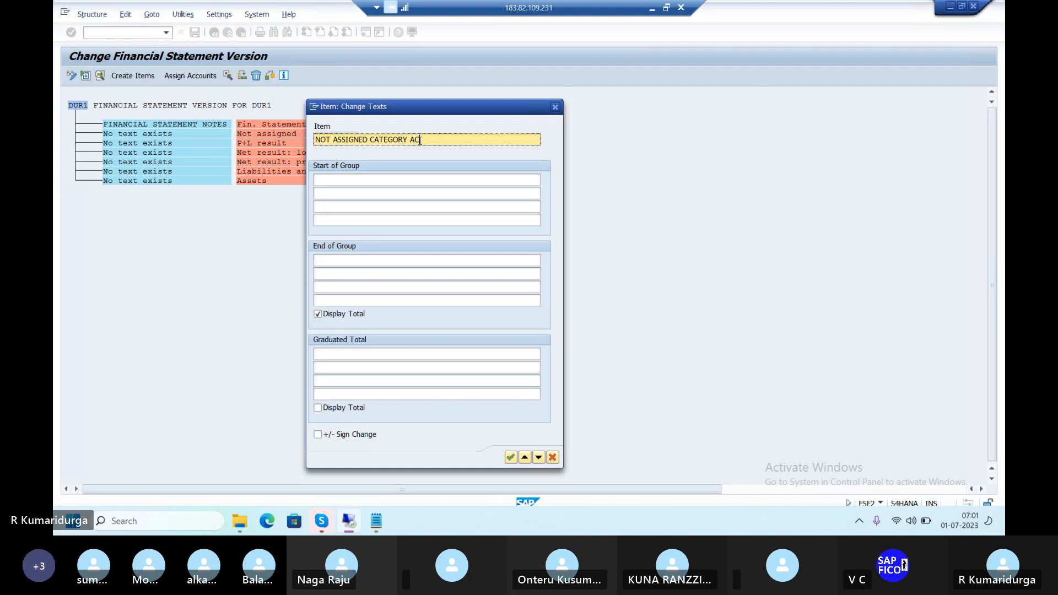
{"action": "type", "text": "COUNTS"}
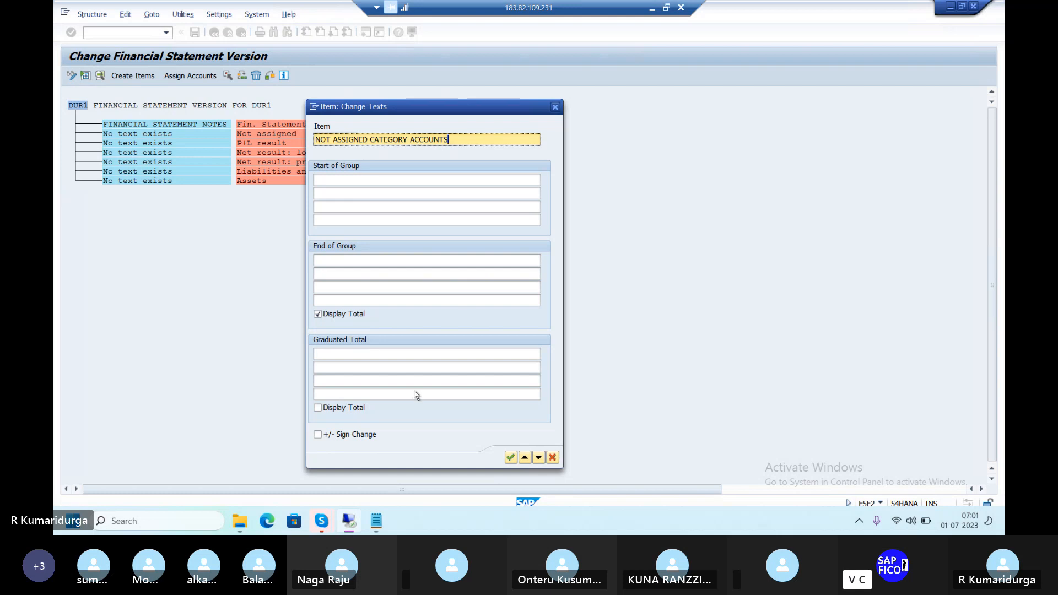
{"action": "left_click", "coordinate": [511, 458]}
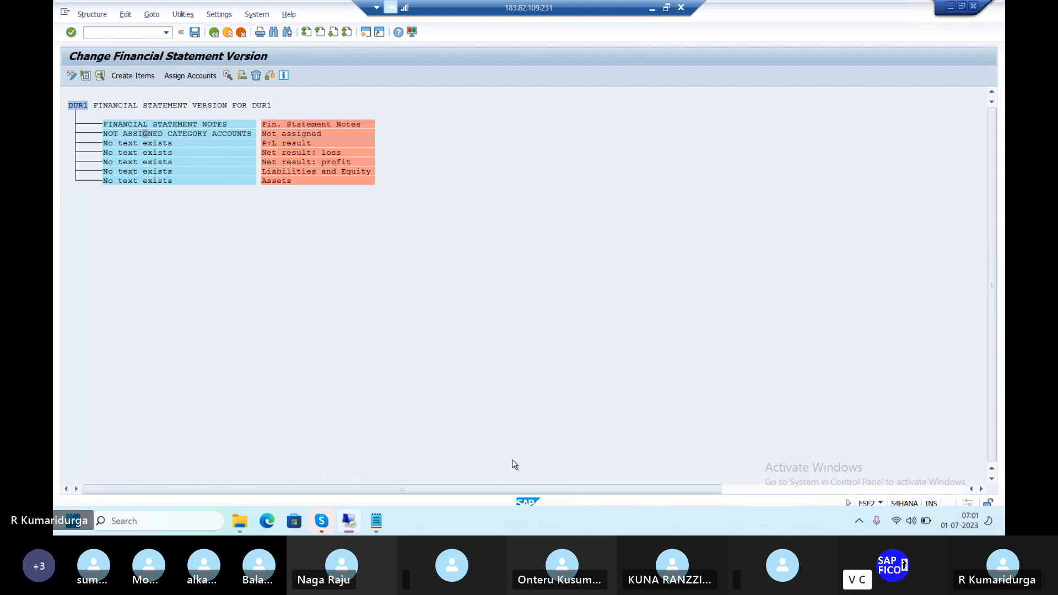
Enter 'PROFIT & LOSS RESULT' as the text of the P+L result item
{"action": "double_click", "coordinate": [239, 148]}
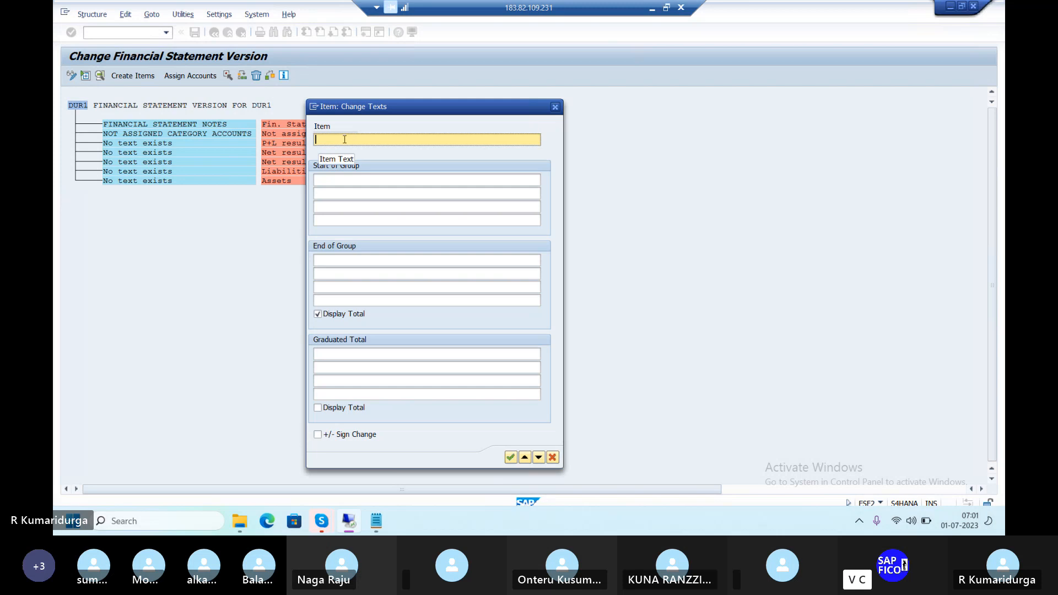
{"action": "type", "text": "PROFIT & LOSS"}
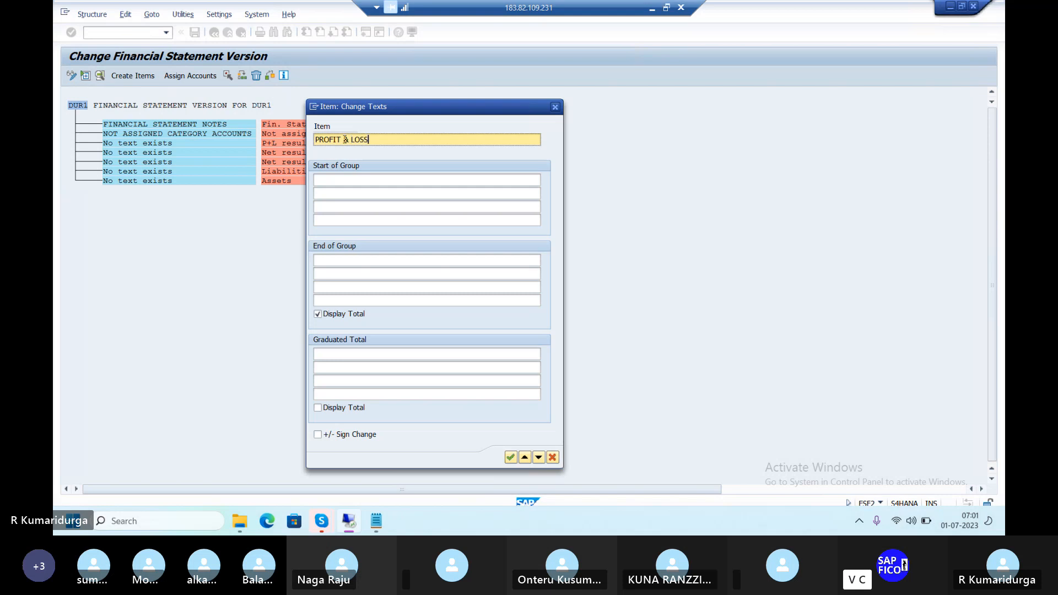
{"action": "type", "text": " RESUL"}
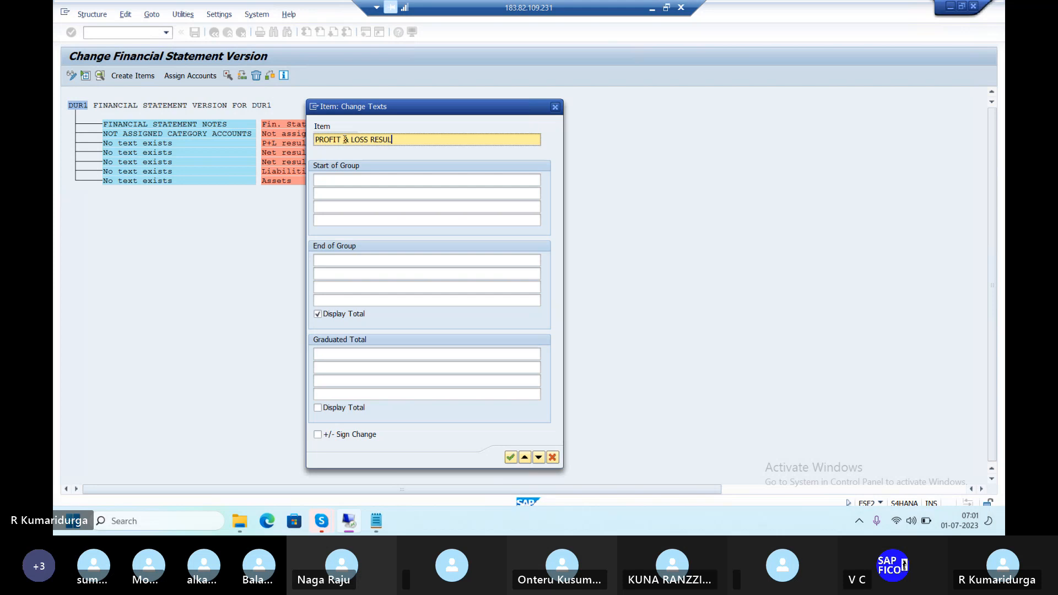
{"action": "type", "text": "T"}
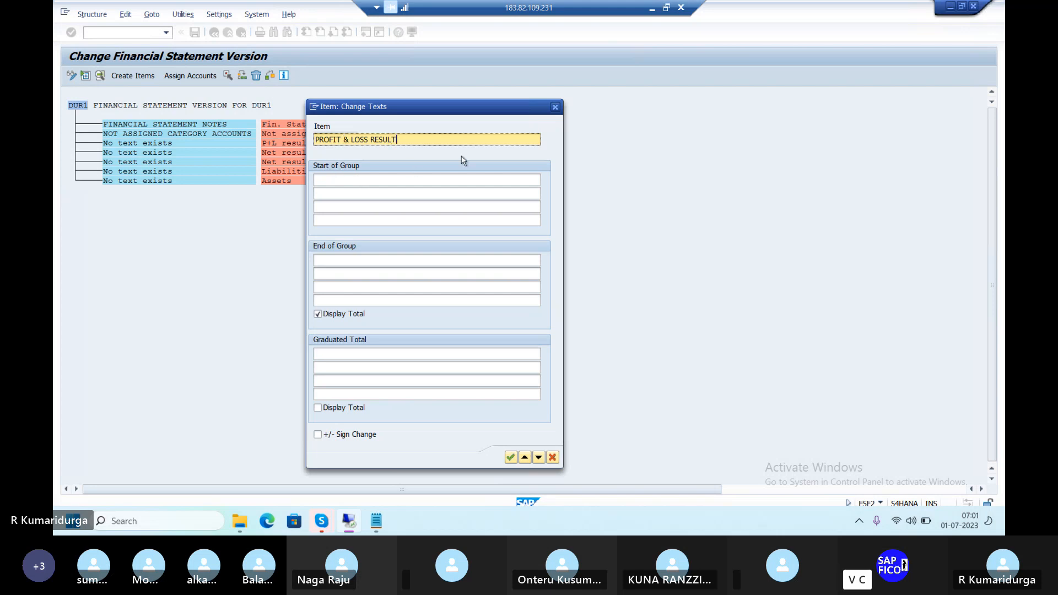
{"action": "left_click", "coordinate": [511, 458]}
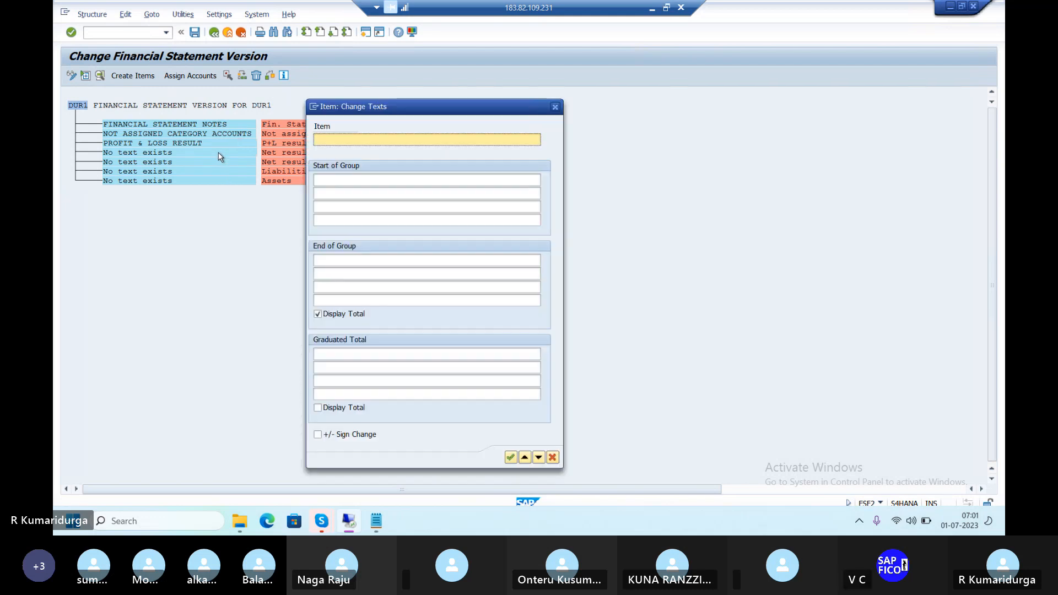
Label the Net result: loss item 'RETAINED EARNINGS - LOSS', correcting typos along the way
{"action": "double_click", "coordinate": [219, 154]}
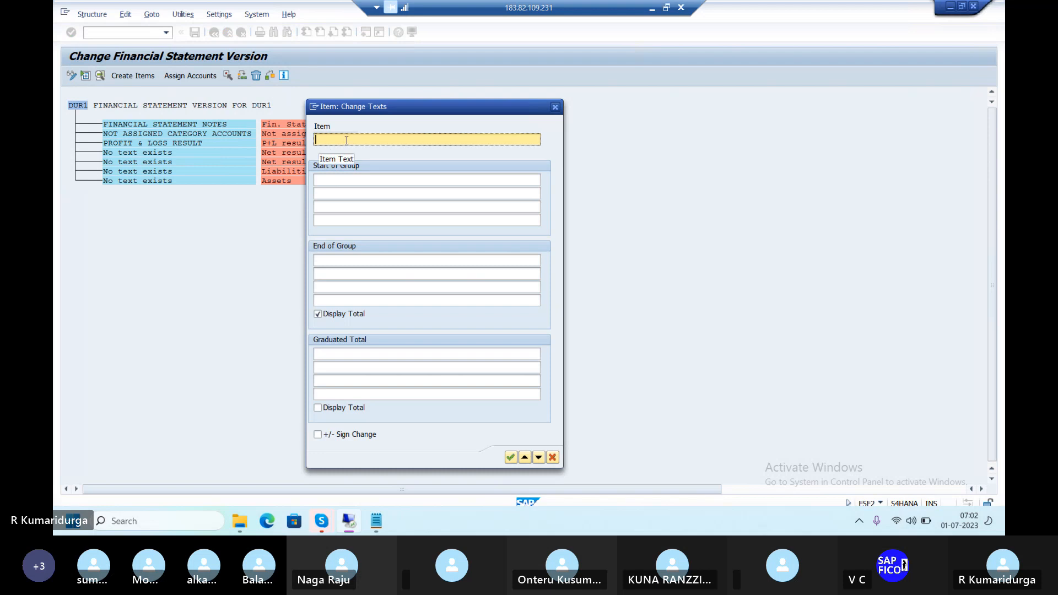
{"action": "type", "text": "NET"}
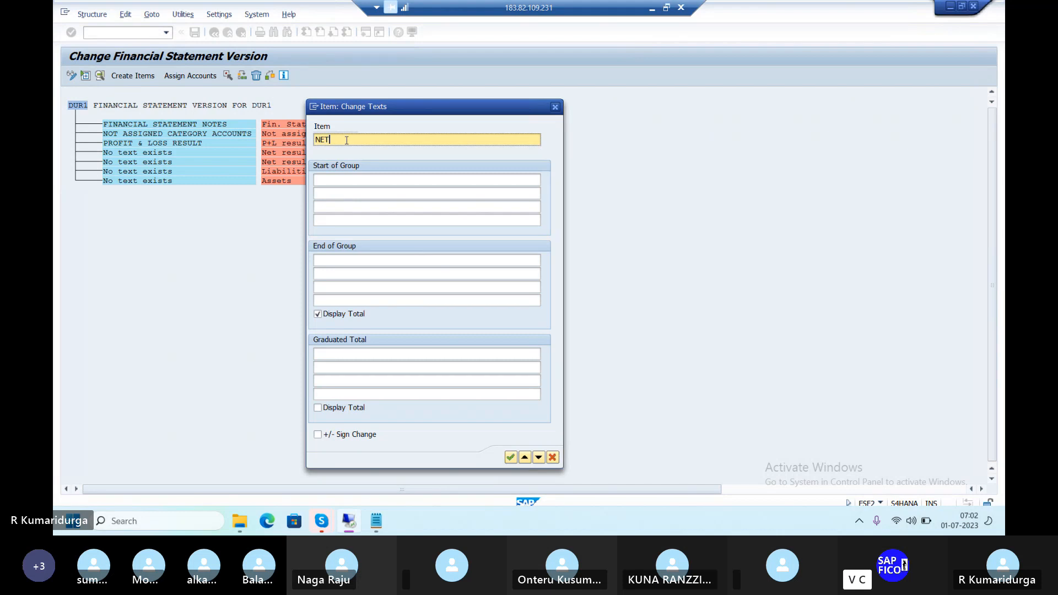
{"action": "key", "text": "BackSpace"}
{"action": "key", "text": "BackSpace"}
{"action": "key", "text": "BackSpace"}
{"action": "type", "text": "RE"}
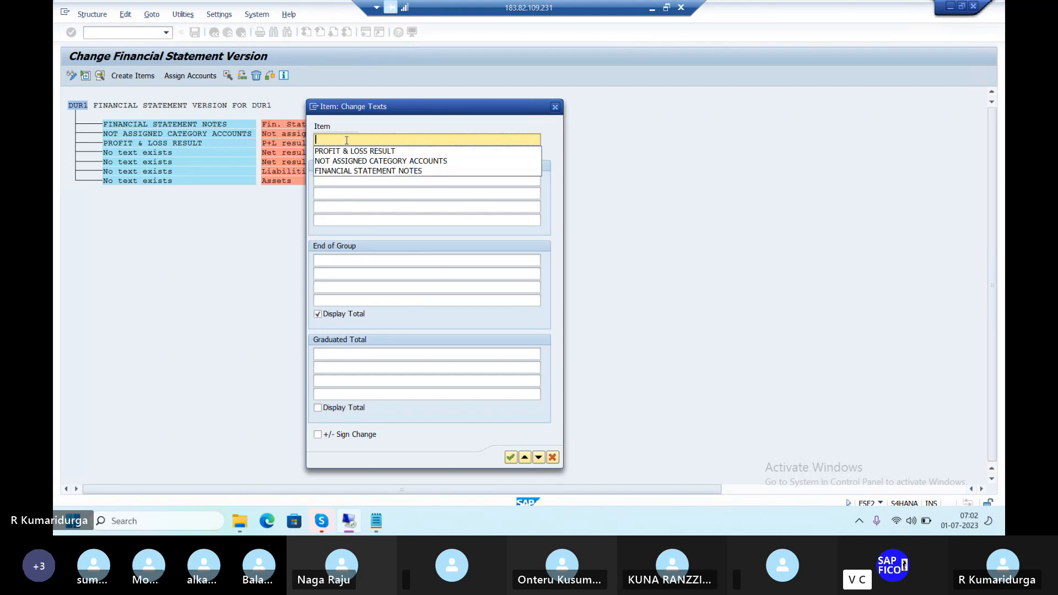
{"action": "type", "text": "TAI"}
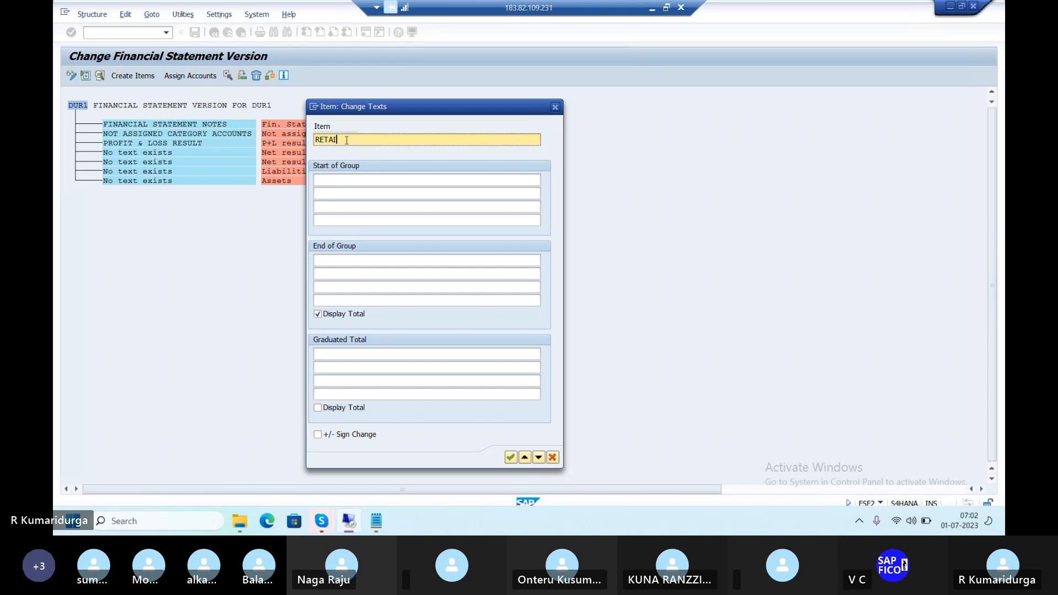
{"action": "type", "text": "NED "}
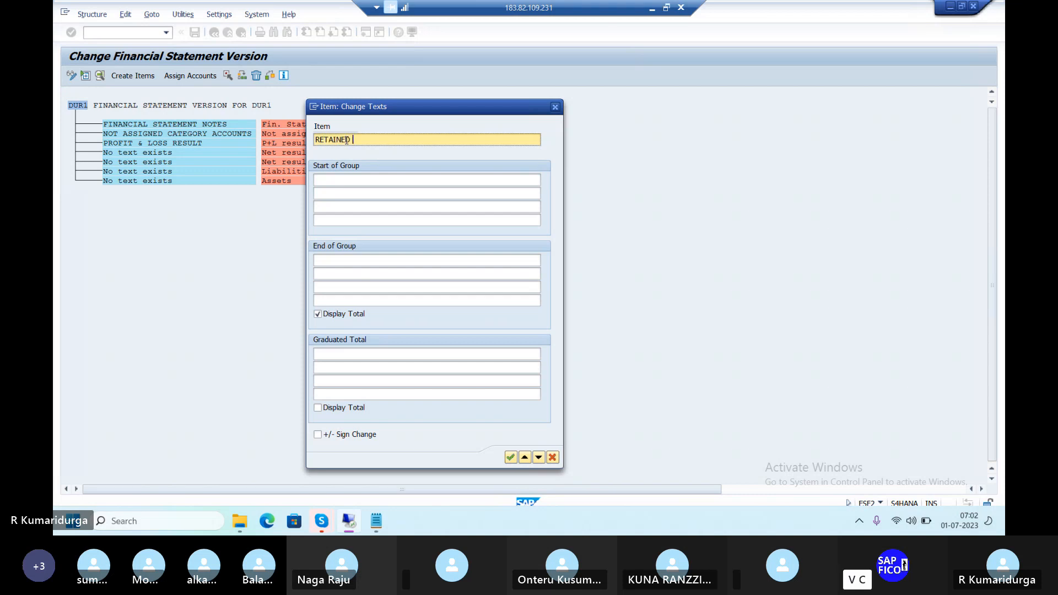
{"action": "type", "text": "ERAR"}
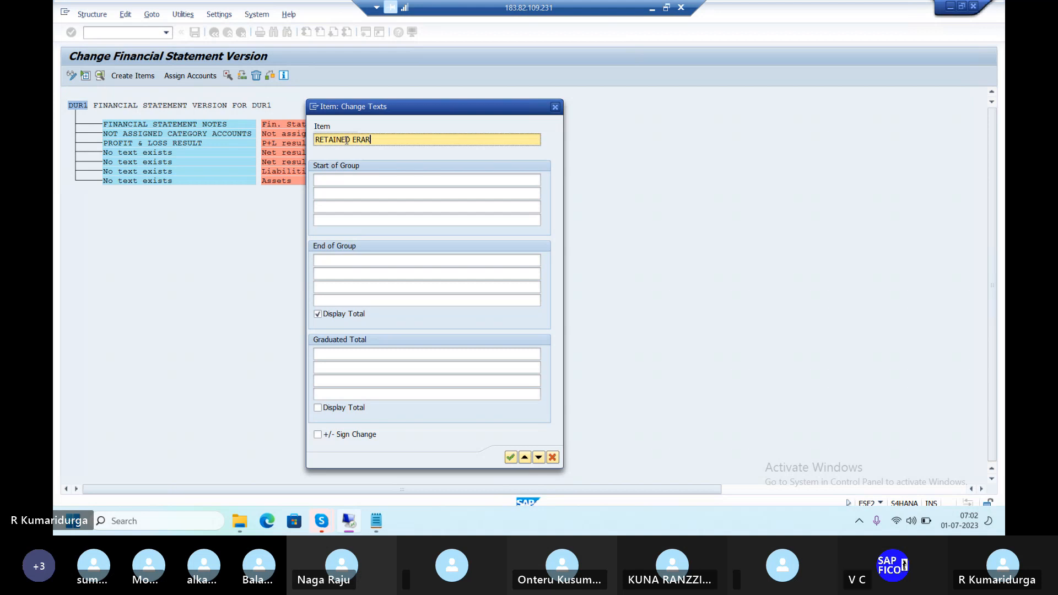
{"action": "type", "text": "NIGS"}
{"action": "key", "text": "BackSpace"}
{"action": "key", "text": "BackSpace"}
{"action": "key", "text": "BackSpace"}
{"action": "type", "text": "NGS"}
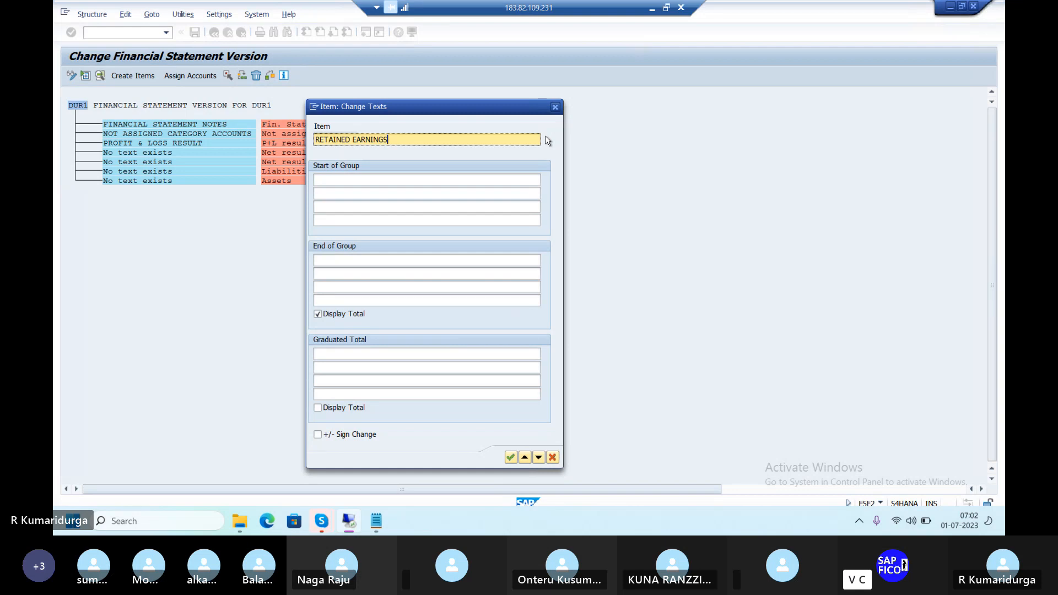
{"action": "type", "text": " - "}
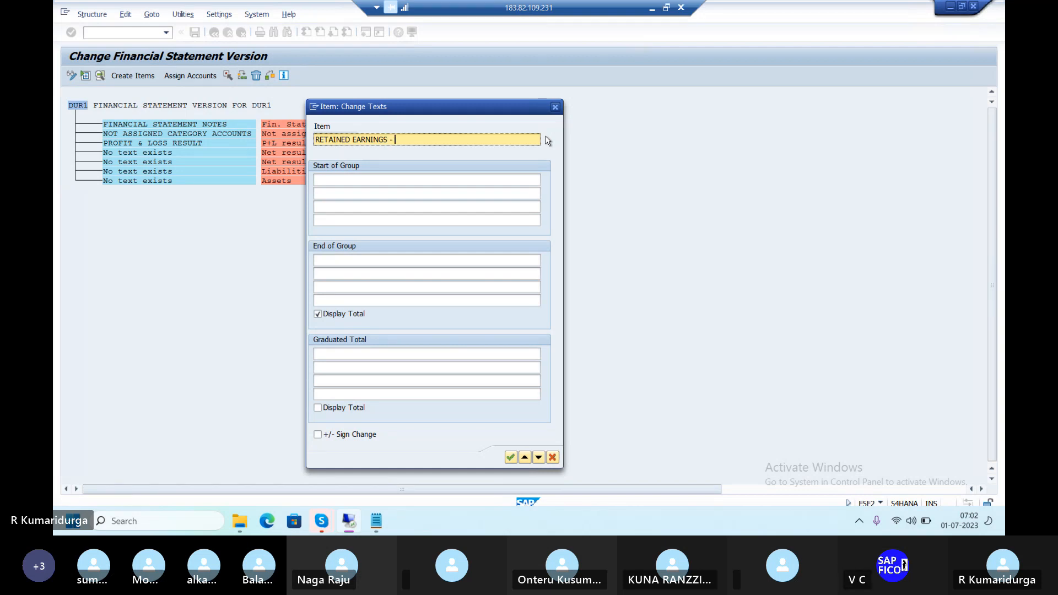
{"action": "type", "text": "LOSS"}
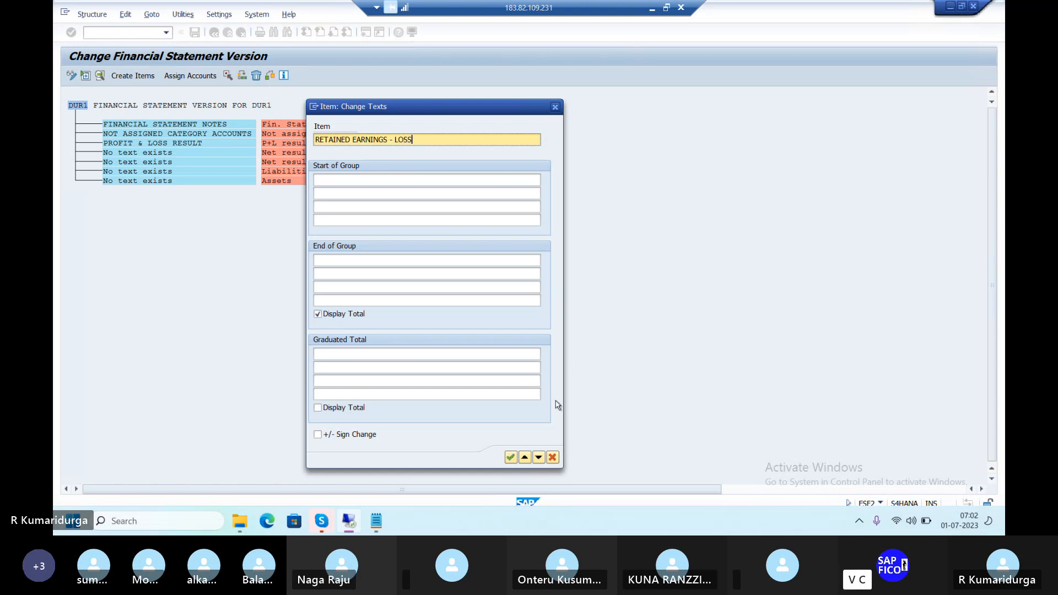
{"action": "left_click", "coordinate": [511, 457]}
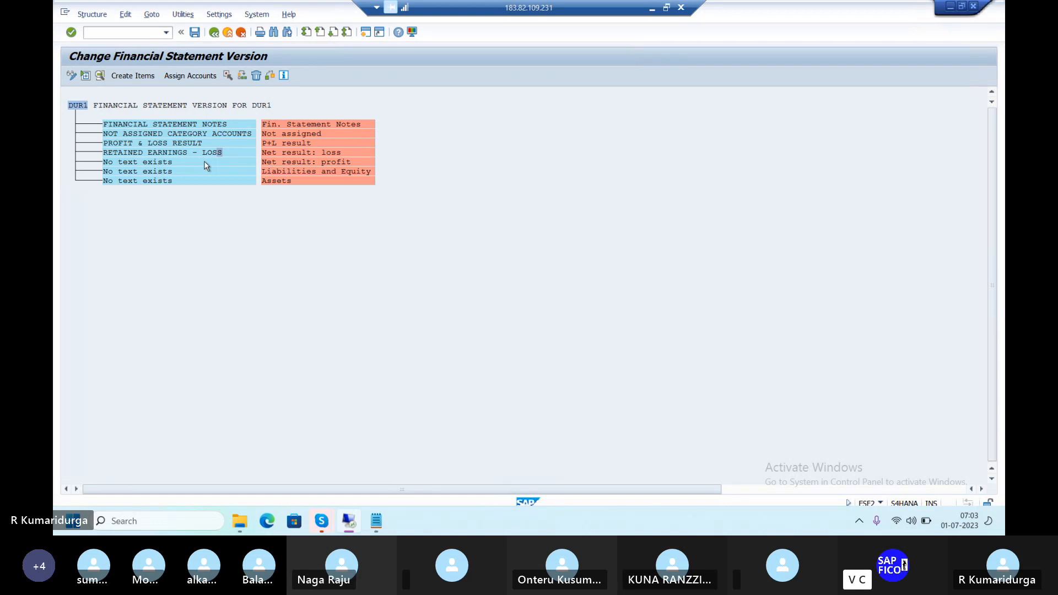
Label the Net result: profit item 'RETAINED EARNINGS - PROFIT', reusing the suggested retained earnings text
{"action": "double_click", "coordinate": [204, 162]}
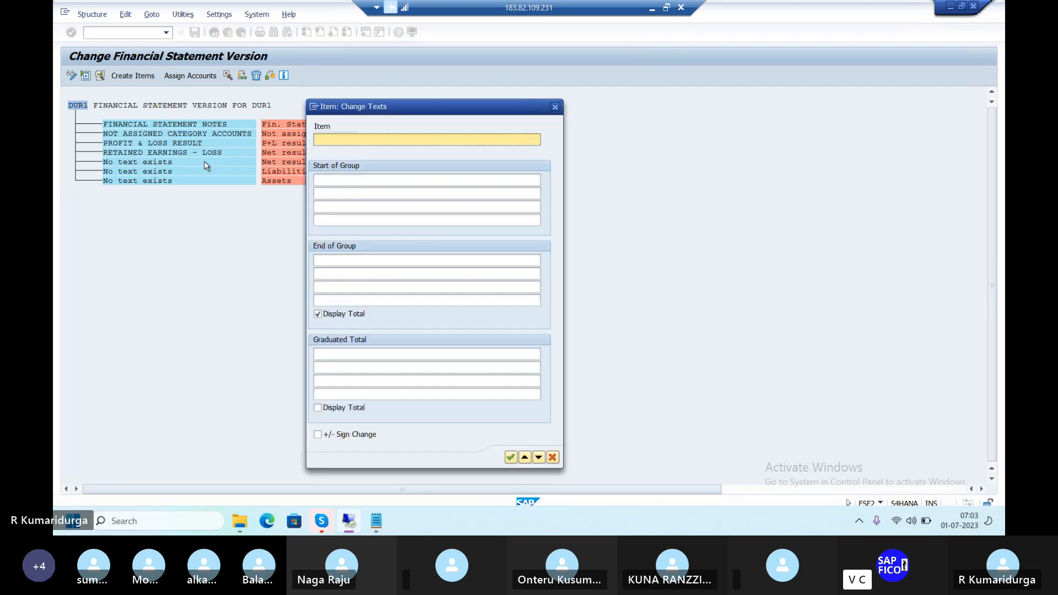
{"action": "type", "text": "RER"}
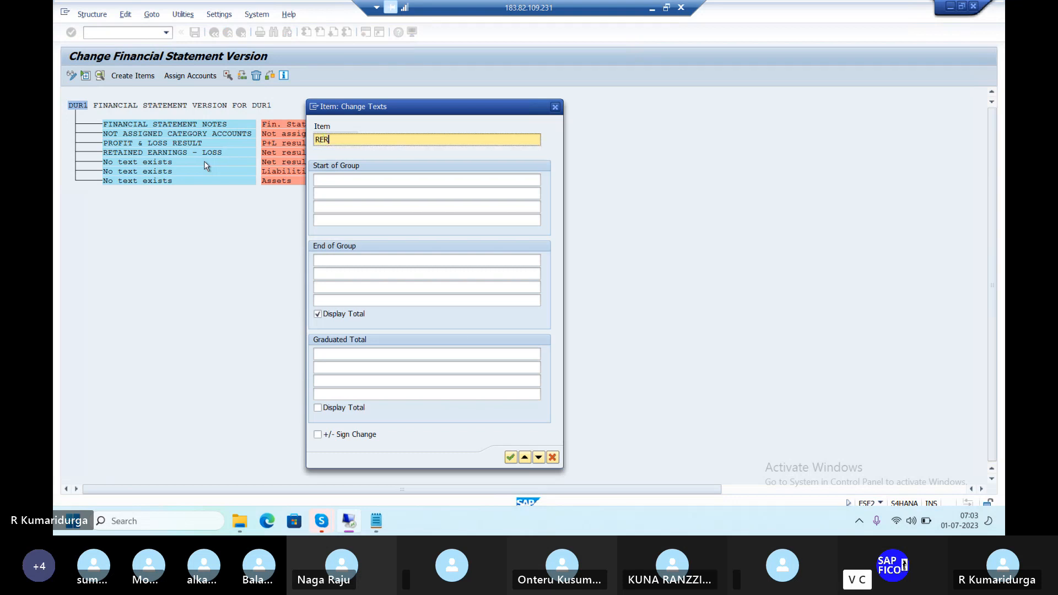
{"action": "key", "text": "BackSpace"}
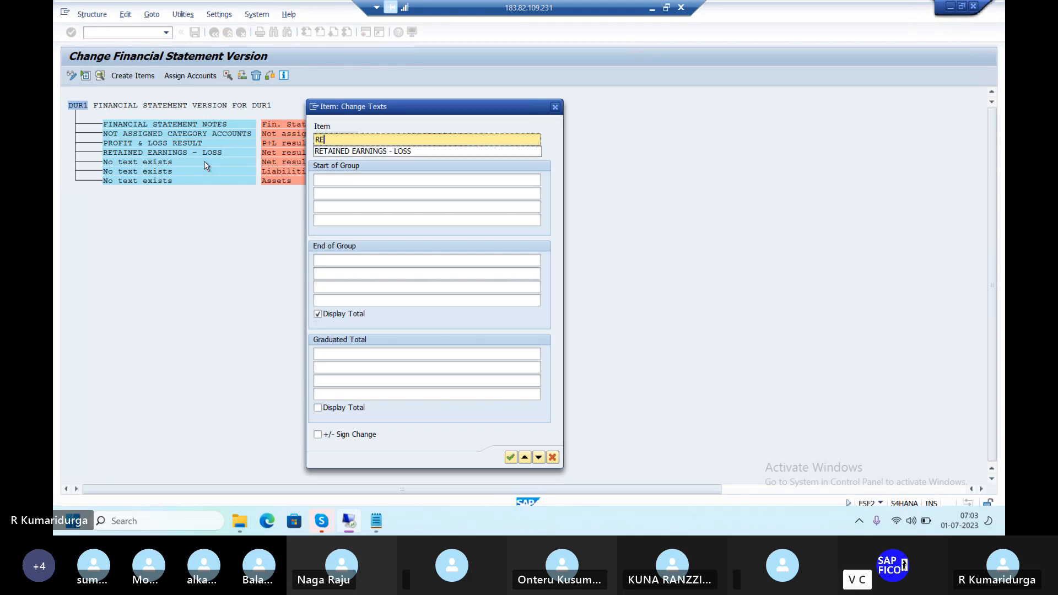
{"action": "type", "text": "TA"}
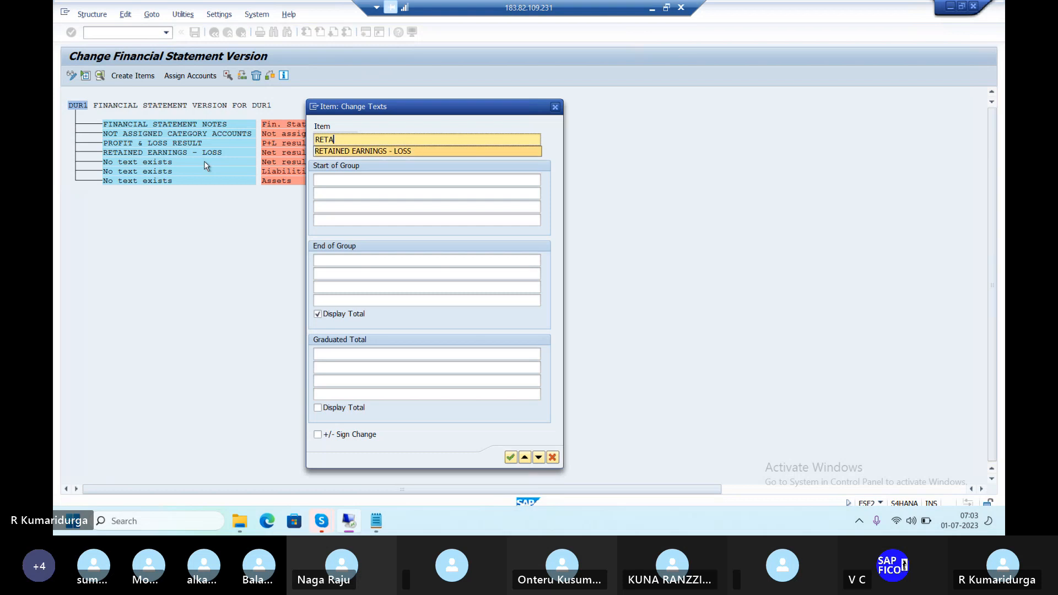
{"action": "key", "text": "Down"}
{"action": "key", "text": "Return"}
{"action": "key", "text": "BackSpace"}
{"action": "key", "text": "BackSpace"}
{"action": "key", "text": "BackSpace"}
{"action": "key", "text": "BackSpace"}
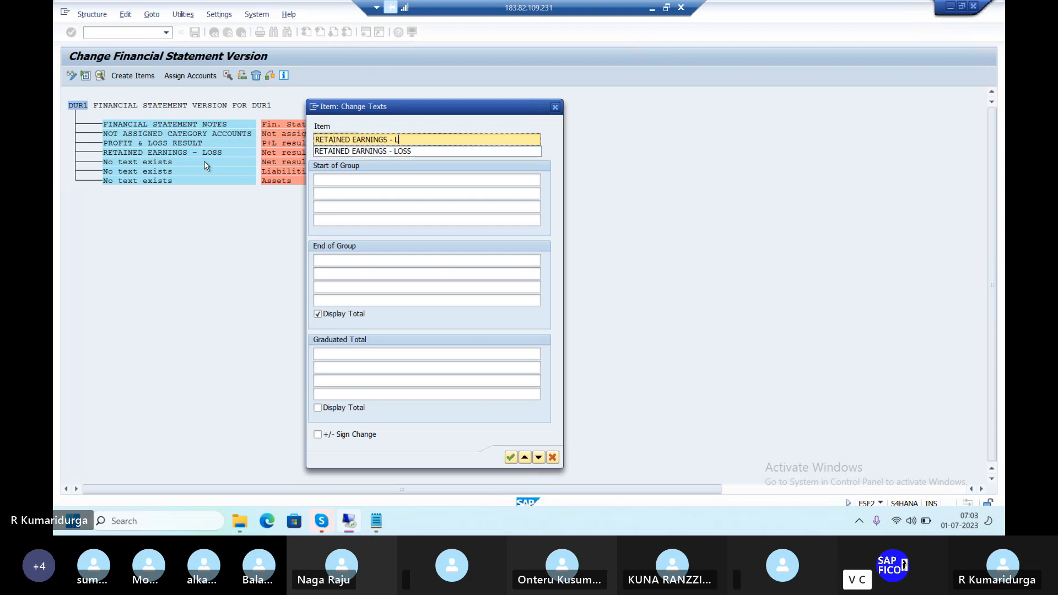
{"action": "type", "text": "PROFIT"}
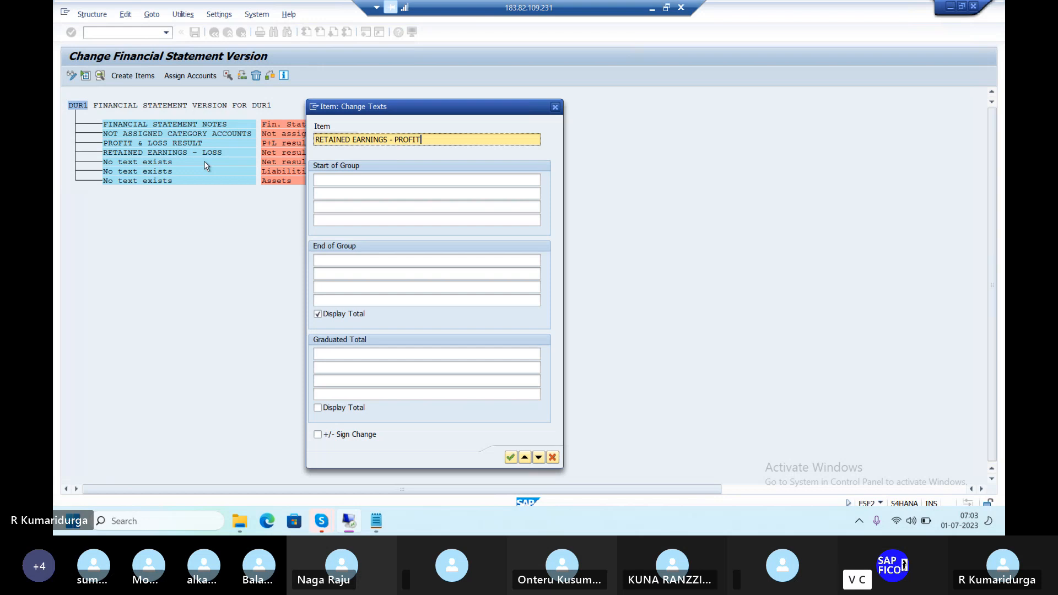
{"action": "left_click", "coordinate": [507, 459]}
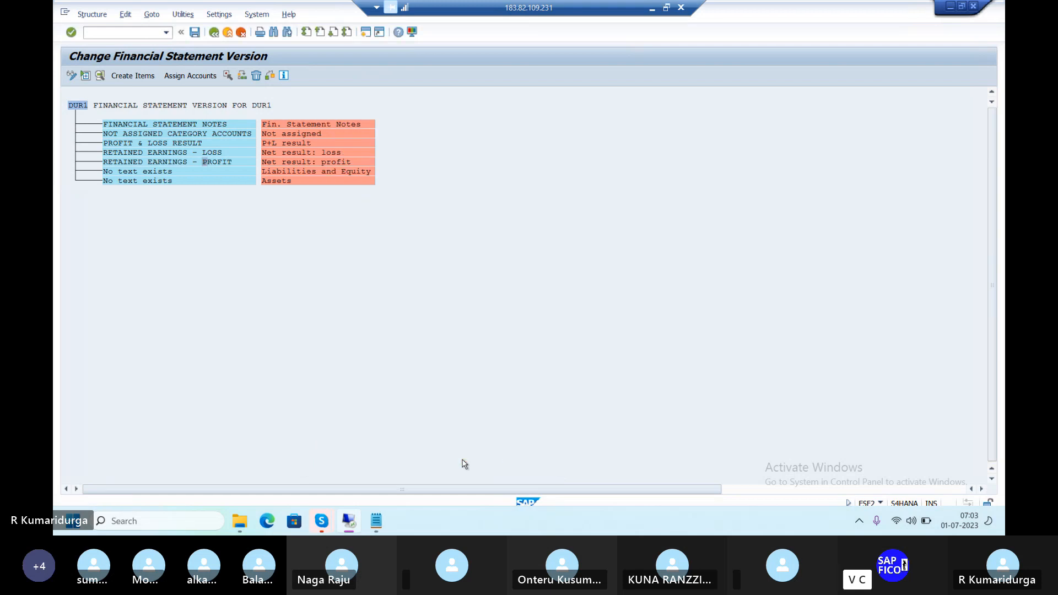
Enter 'LIABILITIES' as the text of the Liabilities and Equity item
{"action": "double_click", "coordinate": [230, 172]}
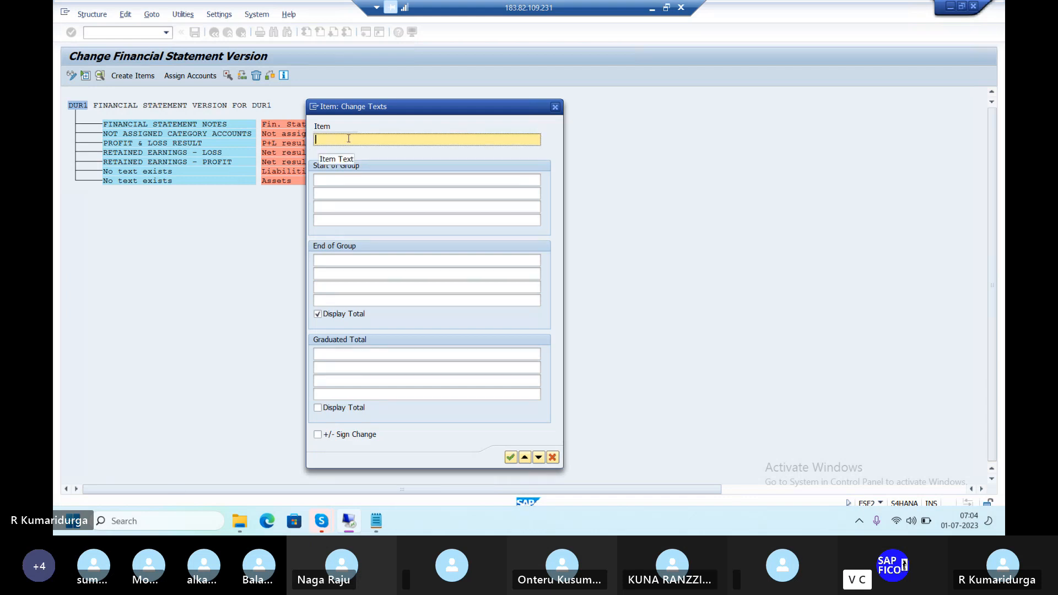
{"action": "type", "text": "B"}
{"action": "key", "text": "BackSpace"}
{"action": "type", "text": "CURRENT LI"}
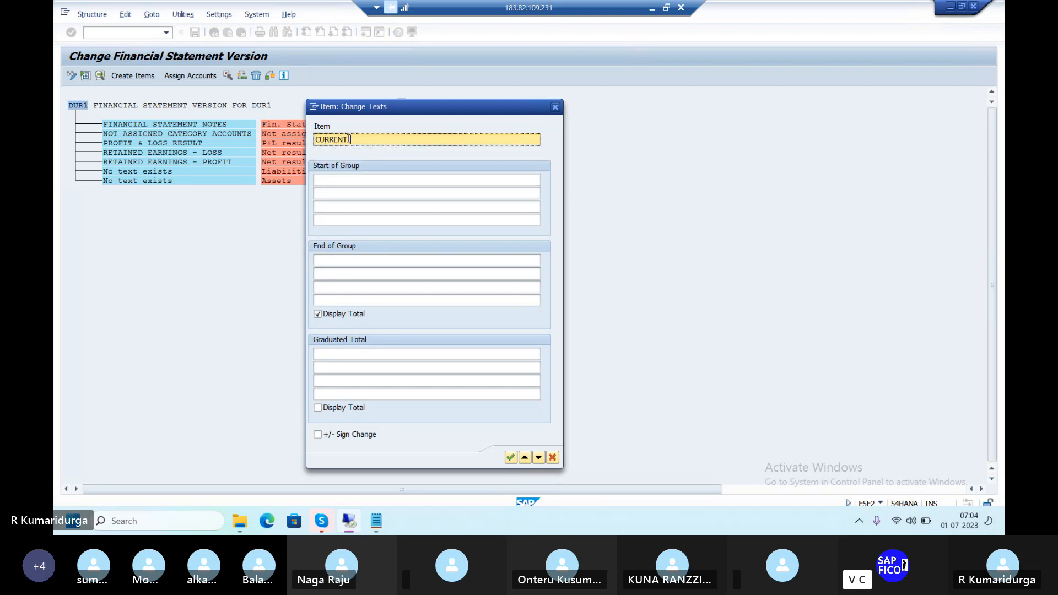
{"action": "key", "text": "BackSpace"}
{"action": "key", "text": "BackSpace"}
{"action": "key", "text": "BackSpace"}
{"action": "key", "text": "BackSpace"}
{"action": "key", "text": "BackSpace"}
{"action": "key", "text": "BackSpace"}
{"action": "key", "text": "BackSpace"}
{"action": "key", "text": "BackSpace"}
{"action": "key", "text": "BackSpace"}
{"action": "key", "text": "BackSpace"}
{"action": "type", "text": "LIABILITIES"}
{"action": "left_click", "coordinate": [510, 457]}
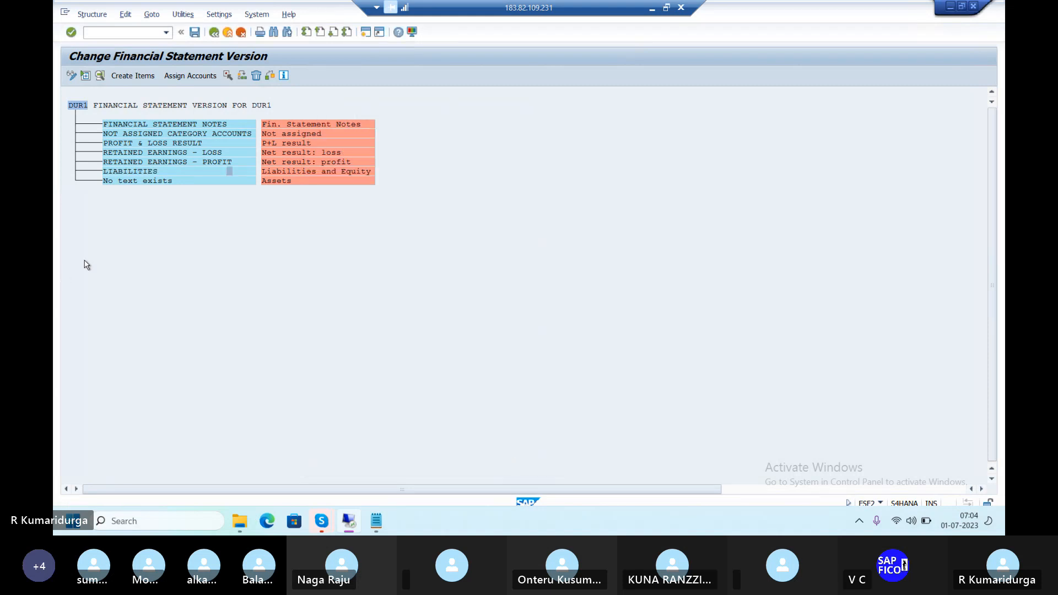
Enter 'ASSETS' as the text of the last untexted item, Assets
{"action": "double_click", "coordinate": [171, 180]}
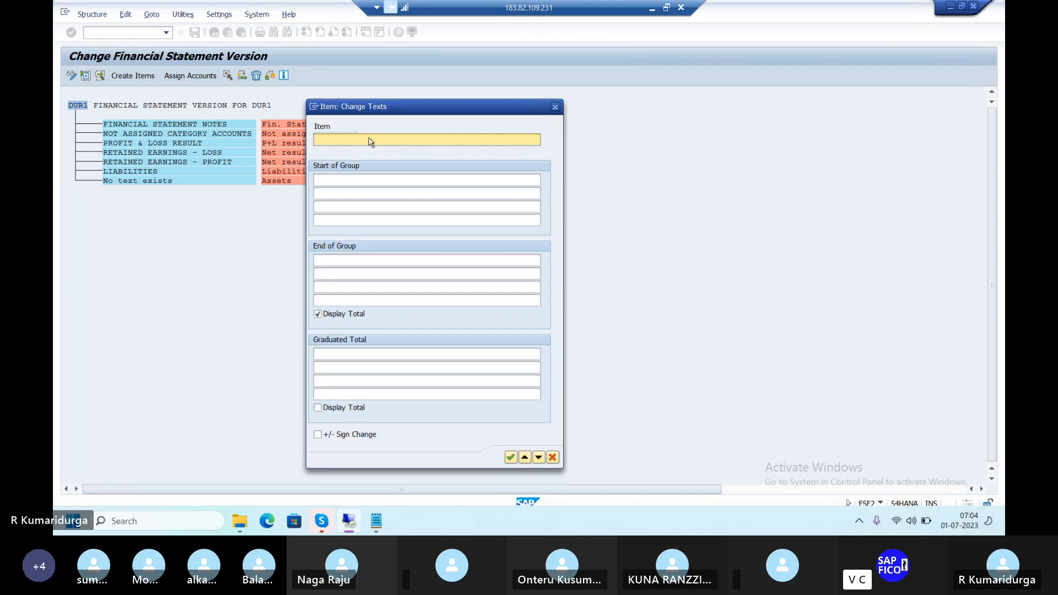
{"action": "type", "text": "ASSETS"}
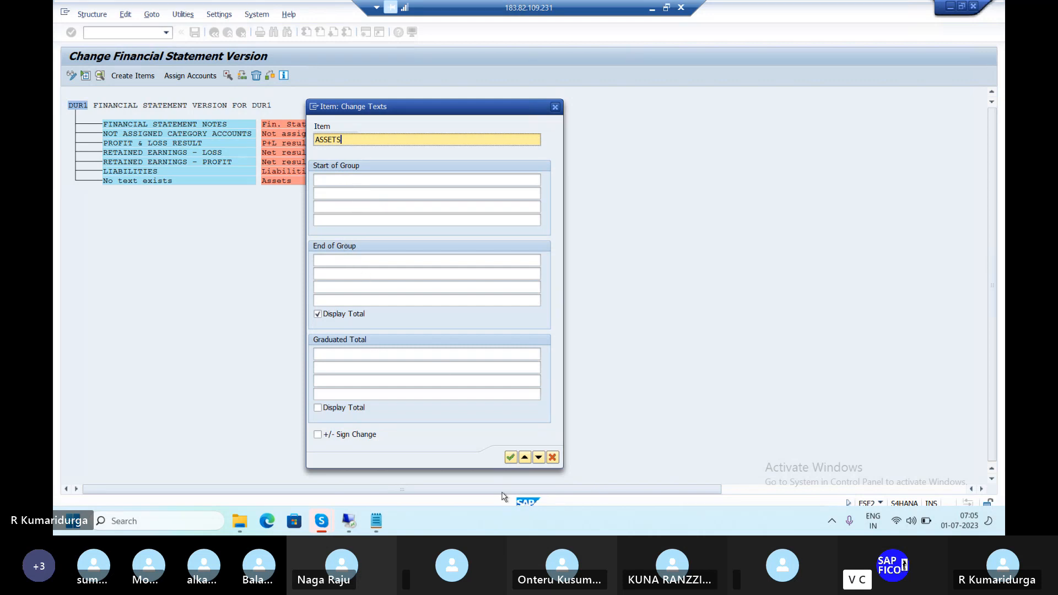
{"action": "left_click", "coordinate": [511, 458]}
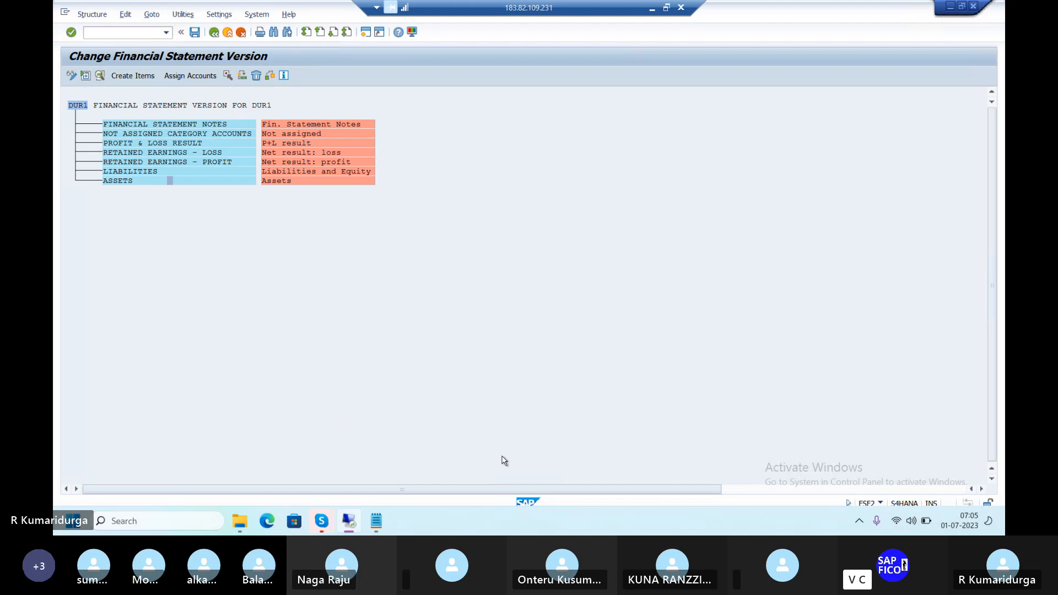
{"action": "double_click", "coordinate": [183, 182]}
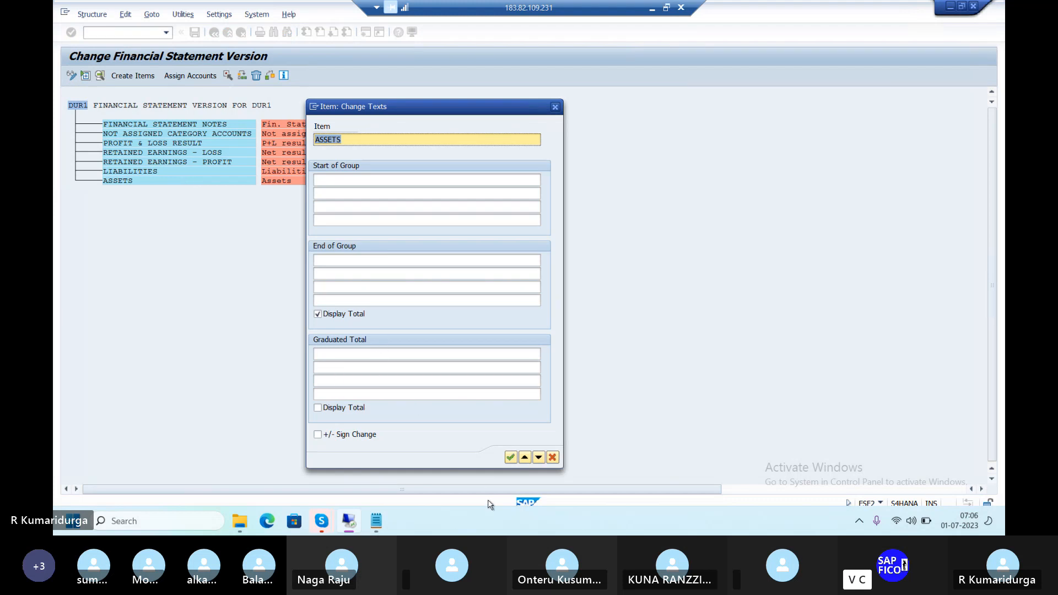
{"action": "left_click", "coordinate": [510, 459]}
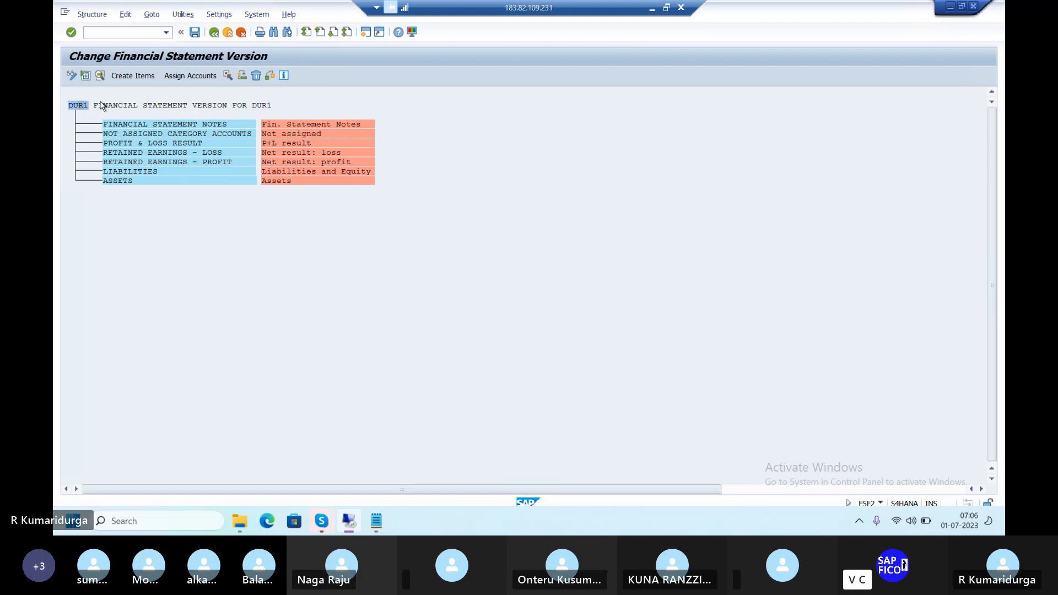
Create two new DUR1 items named 'BALANCE SHEET' and 'PROFIT & LOSS ACCOUNT'
{"action": "left_click", "coordinate": [132, 76]}
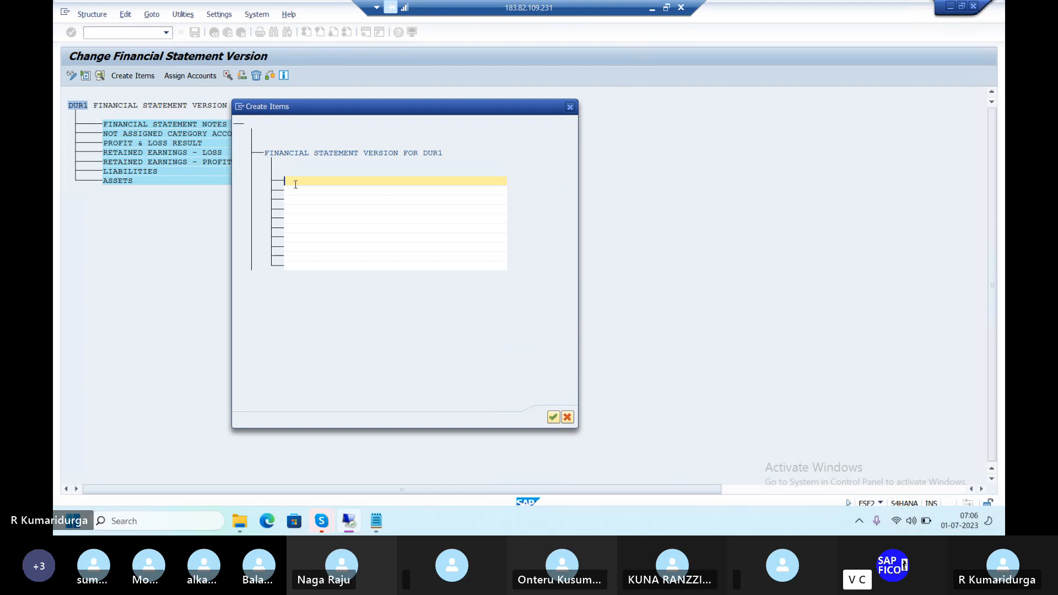
{"action": "type", "text": "BALANCE SHEET"}
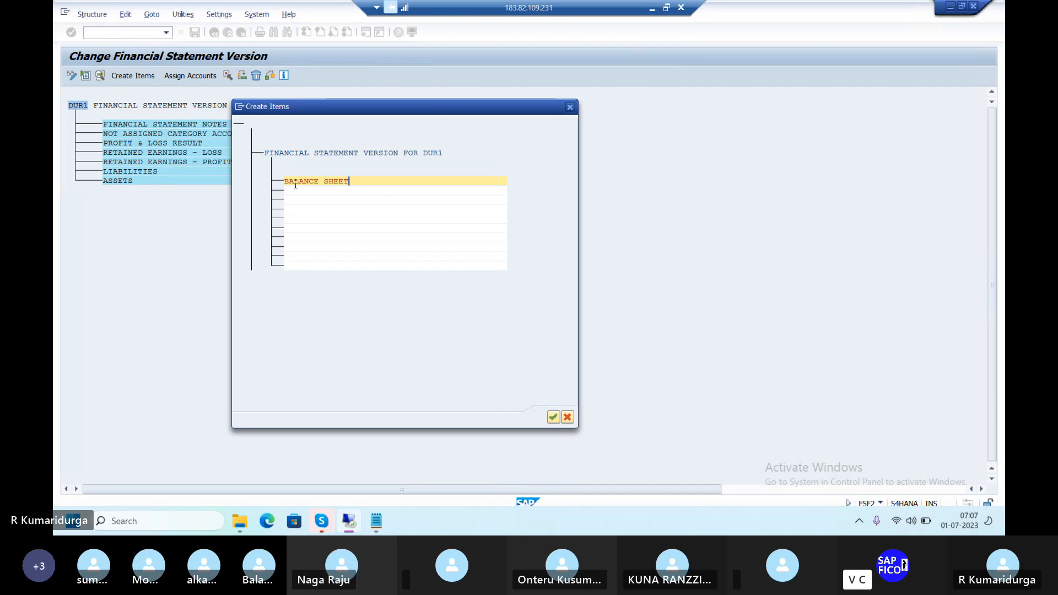
{"action": "key", "text": "Tab"}
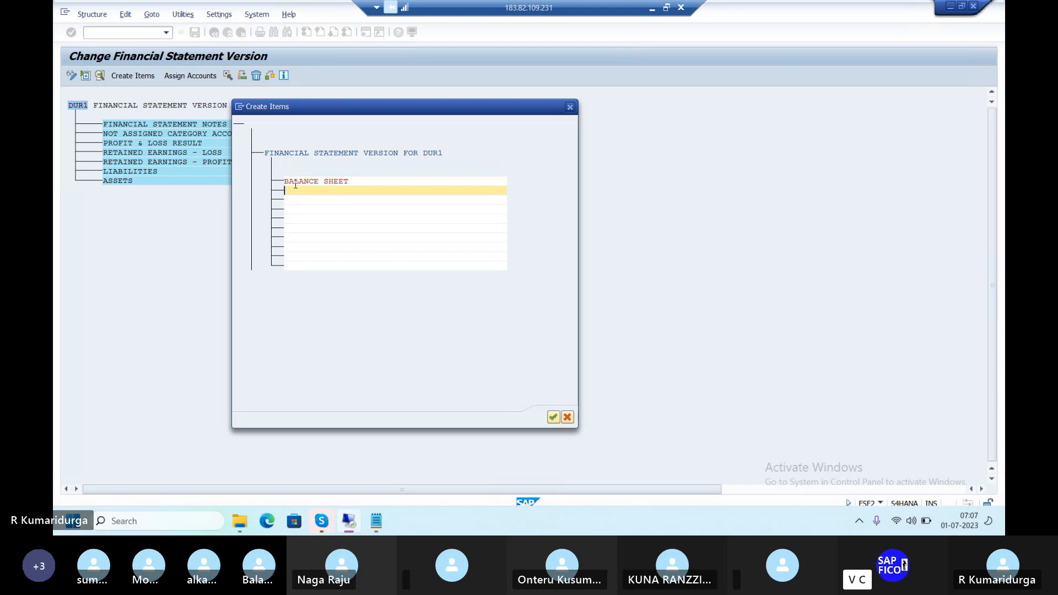
{"action": "type", "text": "PROFIT & "}
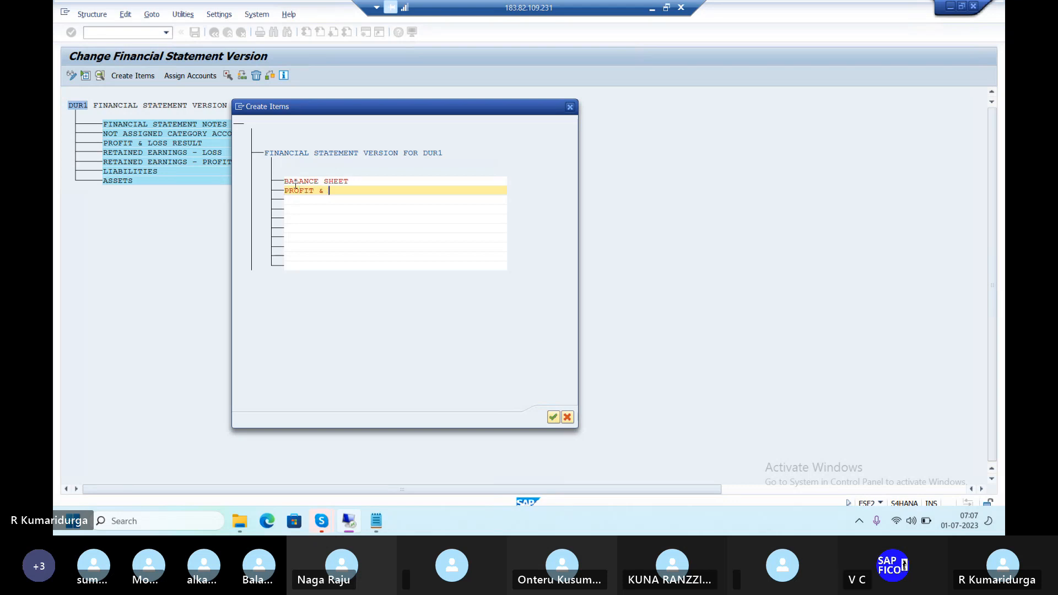
{"action": "type", "text": "LOSS A"}
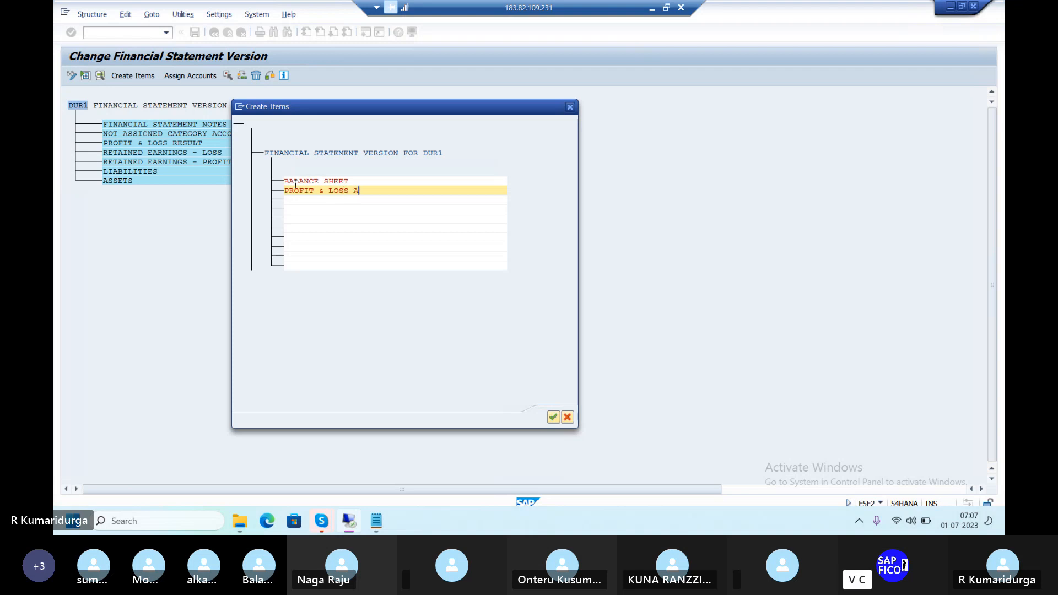
{"action": "type", "text": "CCOUNT"}
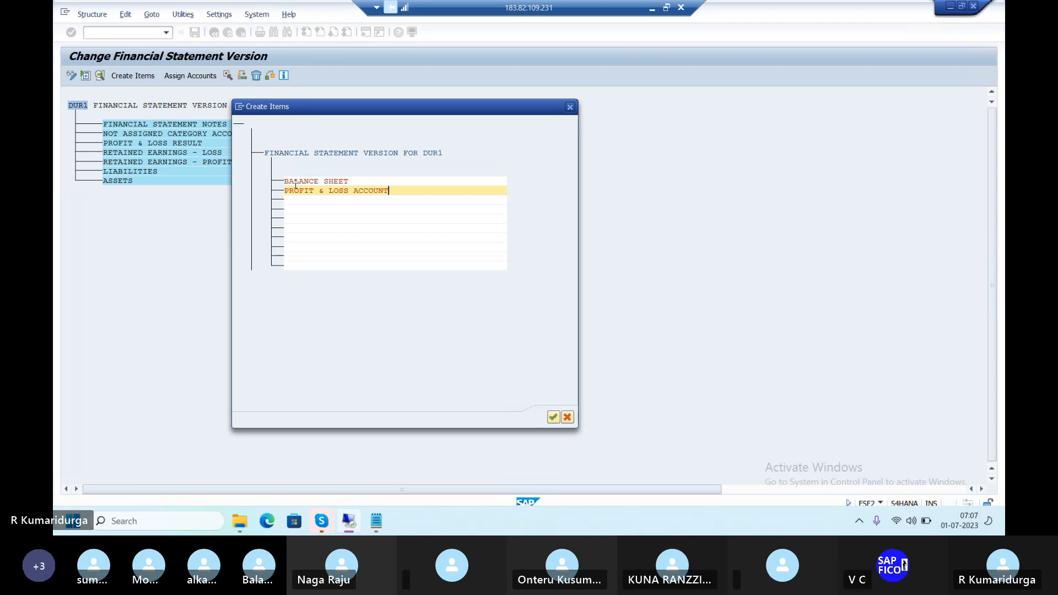
{"action": "left_click", "coordinate": [553, 418]}
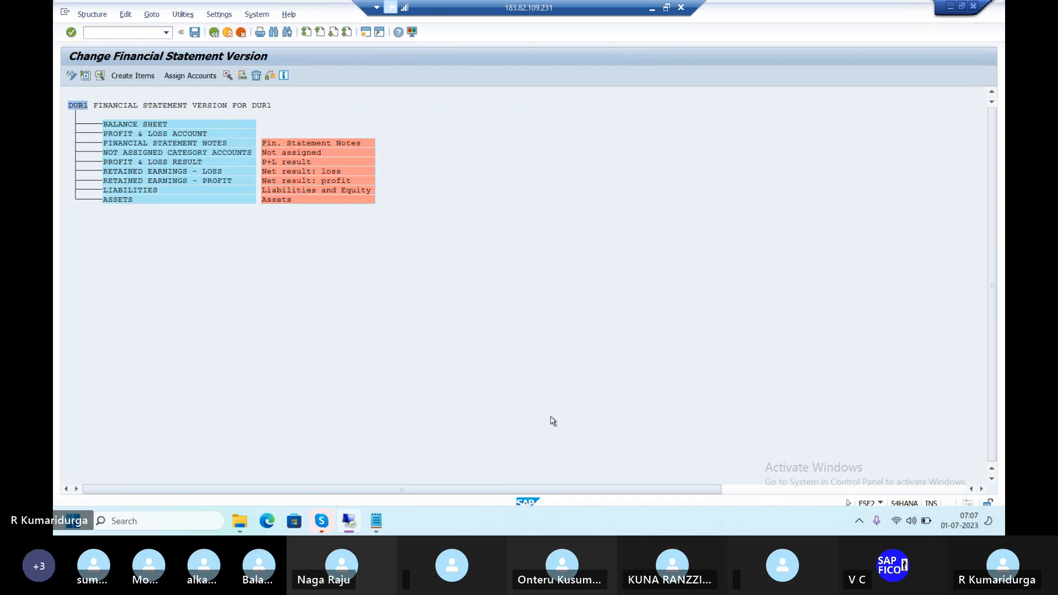
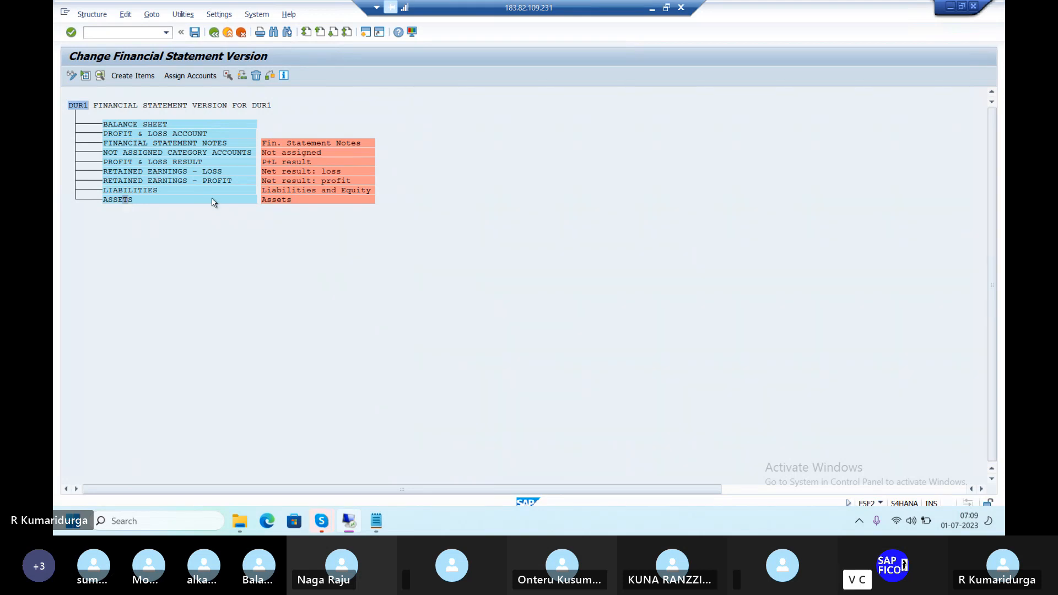
Check ASSETS' account intervals without assigning any, then mark ASSETS with Select +/-
{"action": "left_click", "coordinate": [191, 77]}
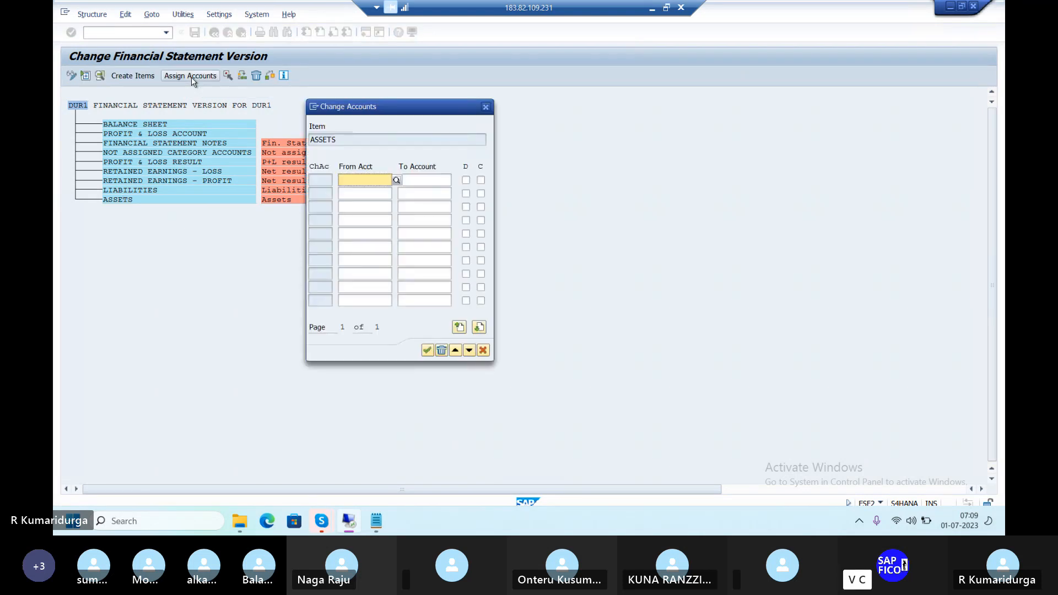
{"action": "left_click", "coordinate": [485, 108]}
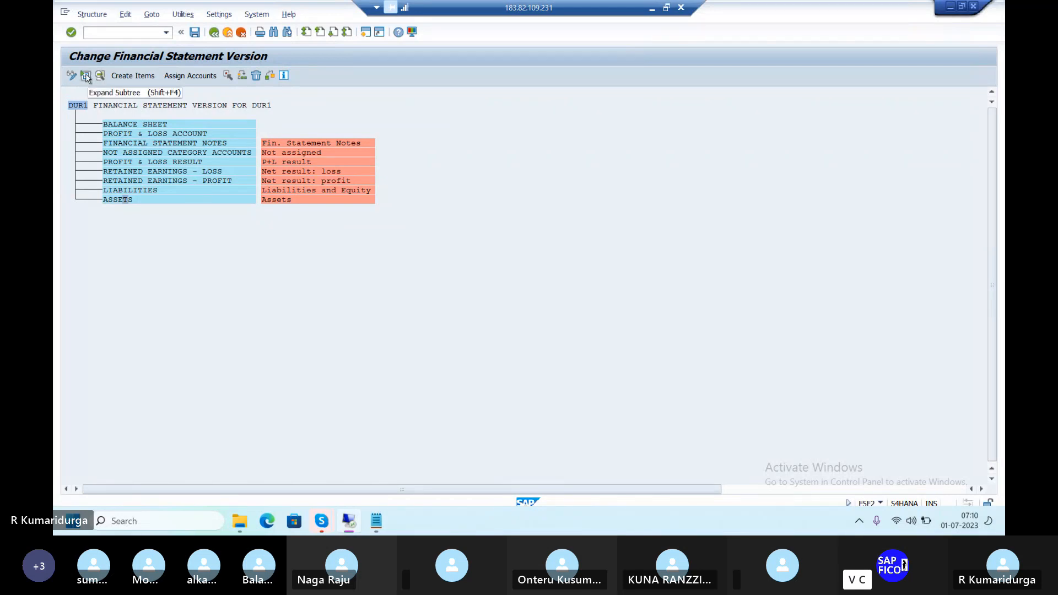
{"action": "left_click", "coordinate": [226, 76]}
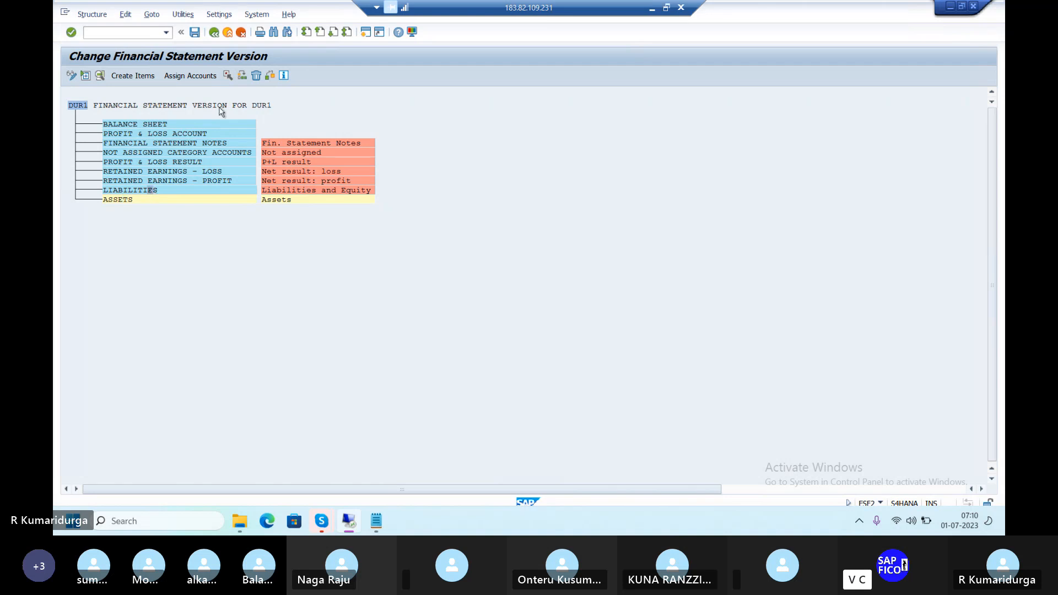
Mark LIABILITIES, RETAINED EARNINGS - PROFIT and RETAINED EARNINGS - LOSS, leaving BALANCE SHEET unmarked
{"action": "left_click", "coordinate": [230, 74]}
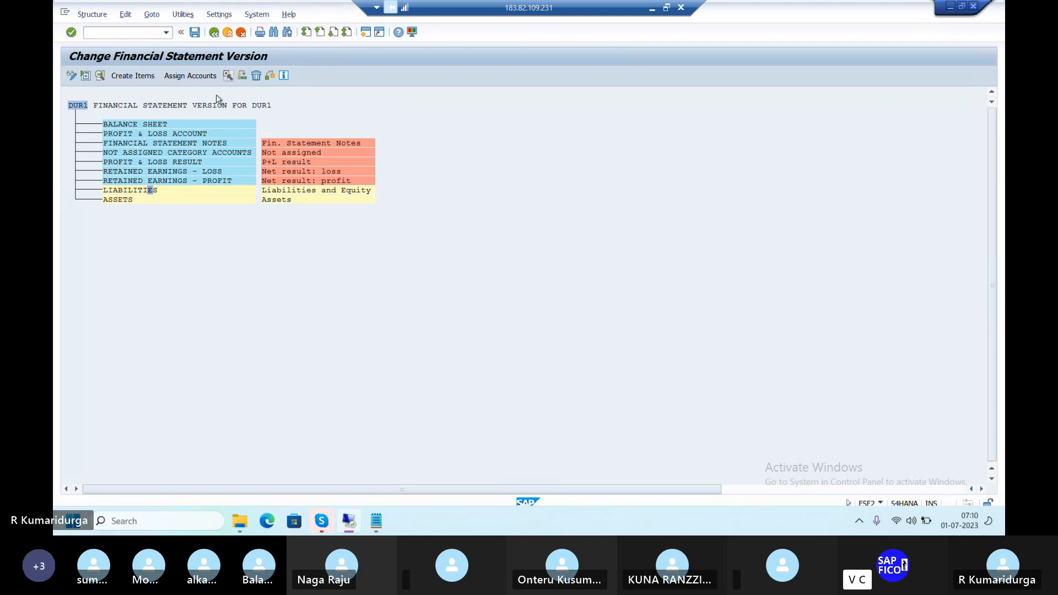
{"action": "left_click", "coordinate": [174, 179]}
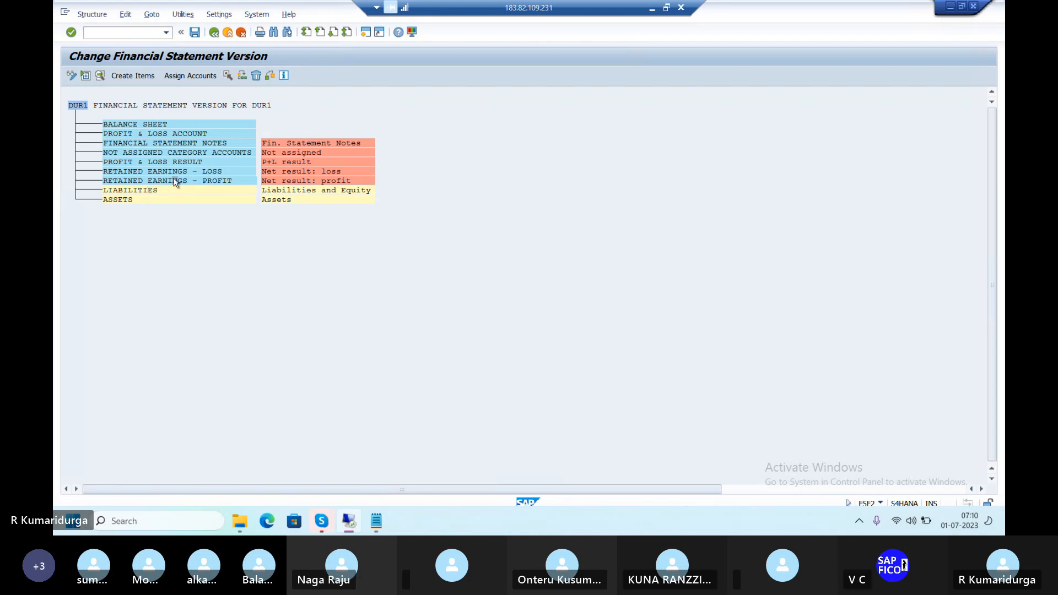
{"action": "left_click", "coordinate": [228, 77]}
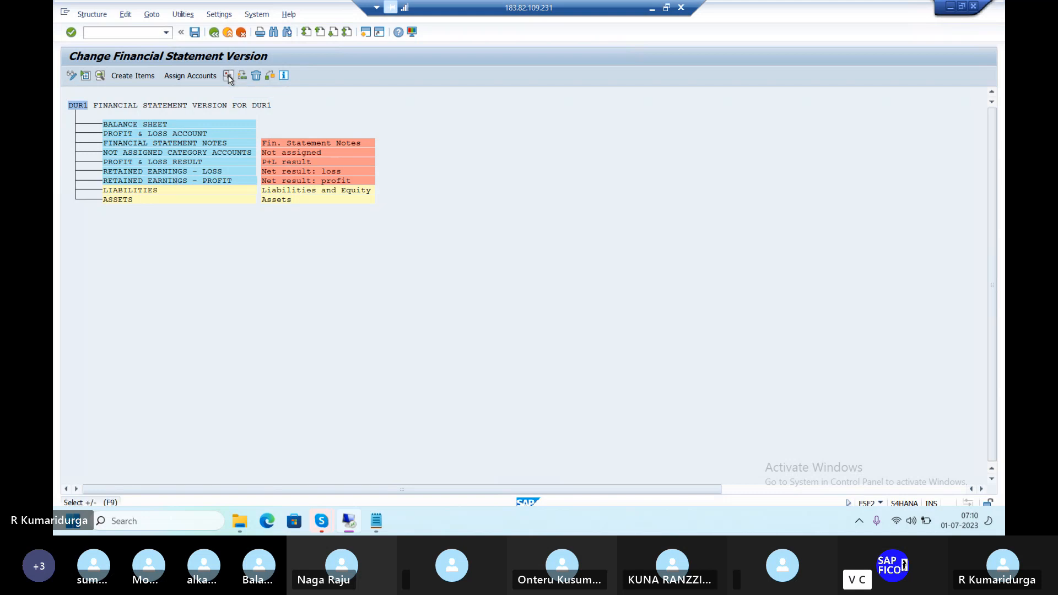
{"action": "left_click", "coordinate": [200, 172]}
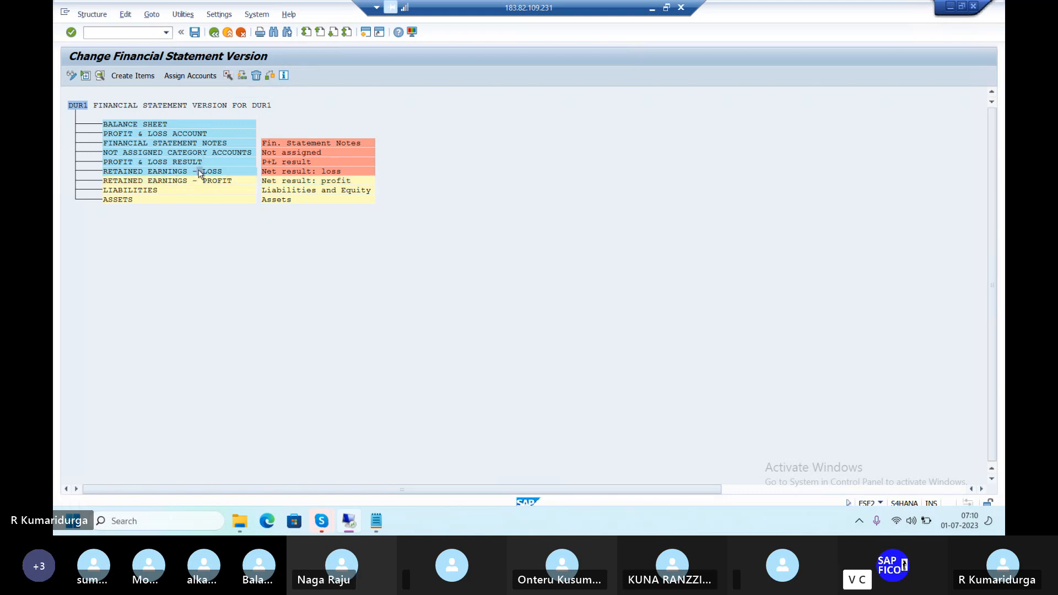
{"action": "left_click", "coordinate": [228, 77]}
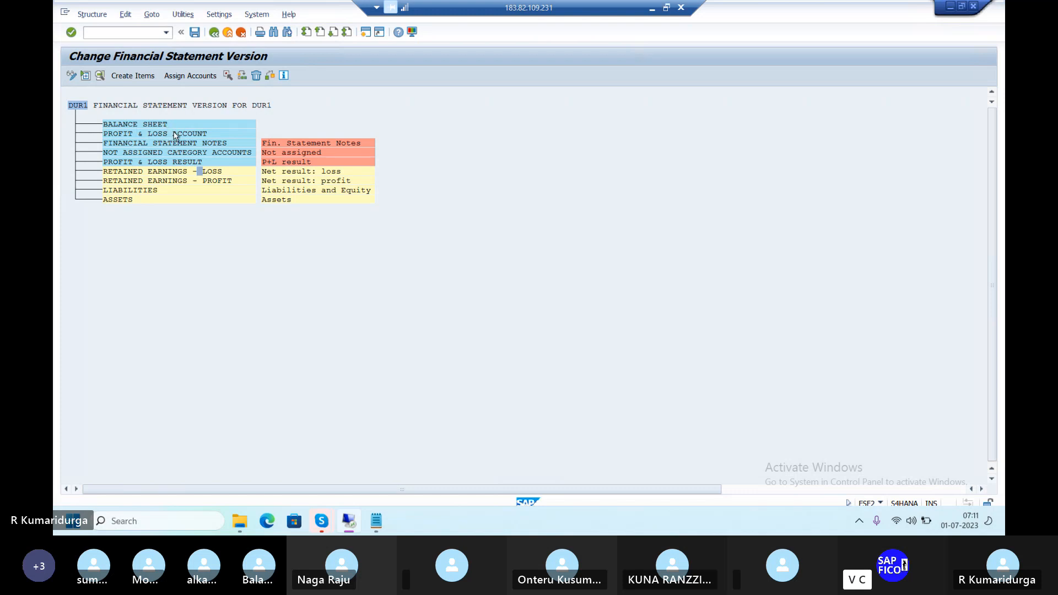
{"action": "left_click", "coordinate": [155, 124]}
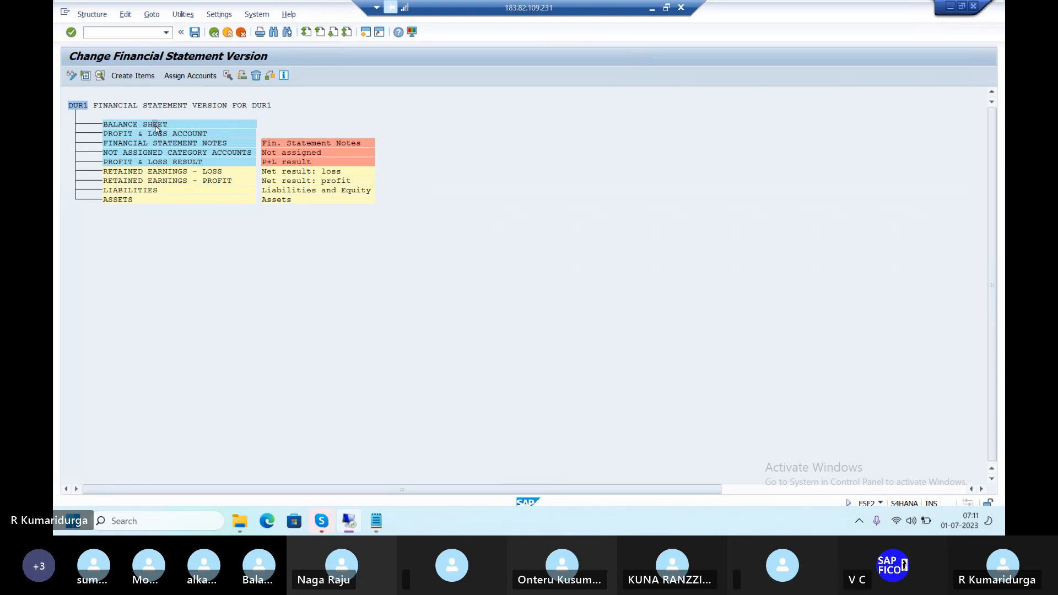
{"action": "left_click", "coordinate": [226, 76]}
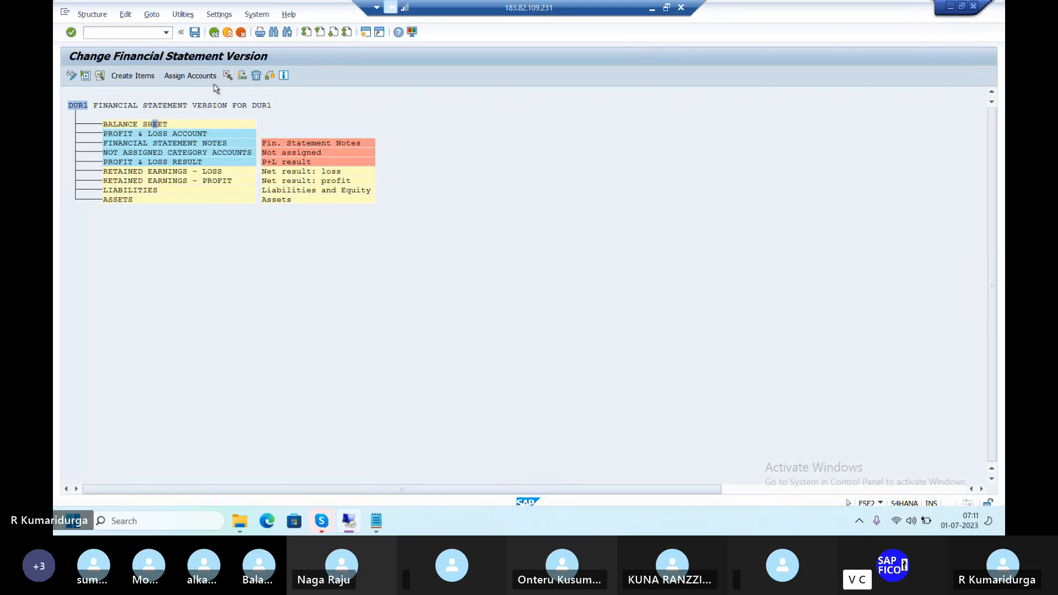
{"action": "left_click", "coordinate": [229, 75]}
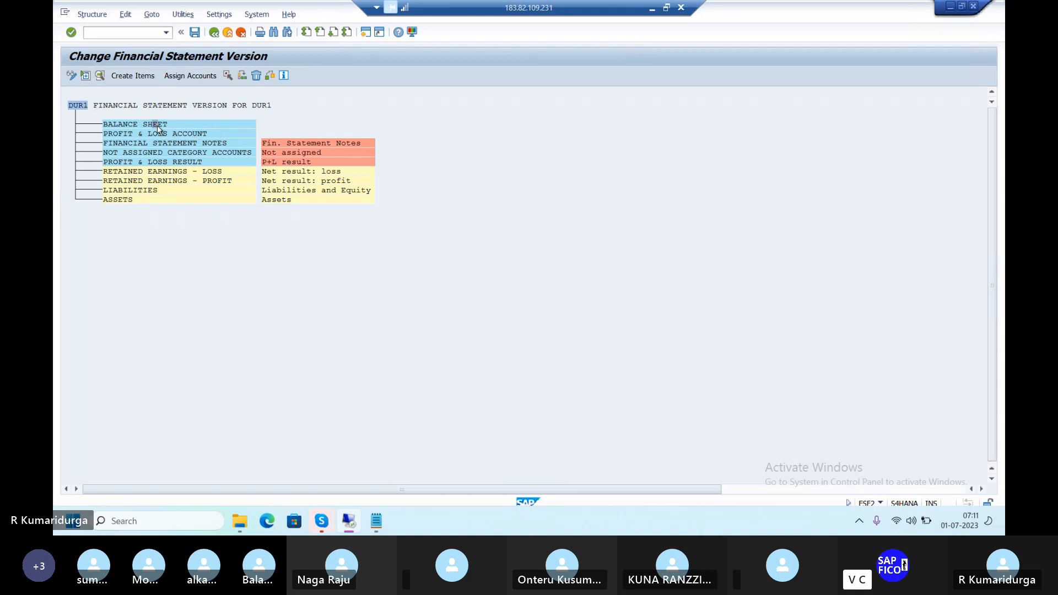
Reassign ASSETS, LIABILITIES and both retained earnings items as Subordinate nodes of BALANCE SHEET
{"action": "left_click", "coordinate": [242, 79]}
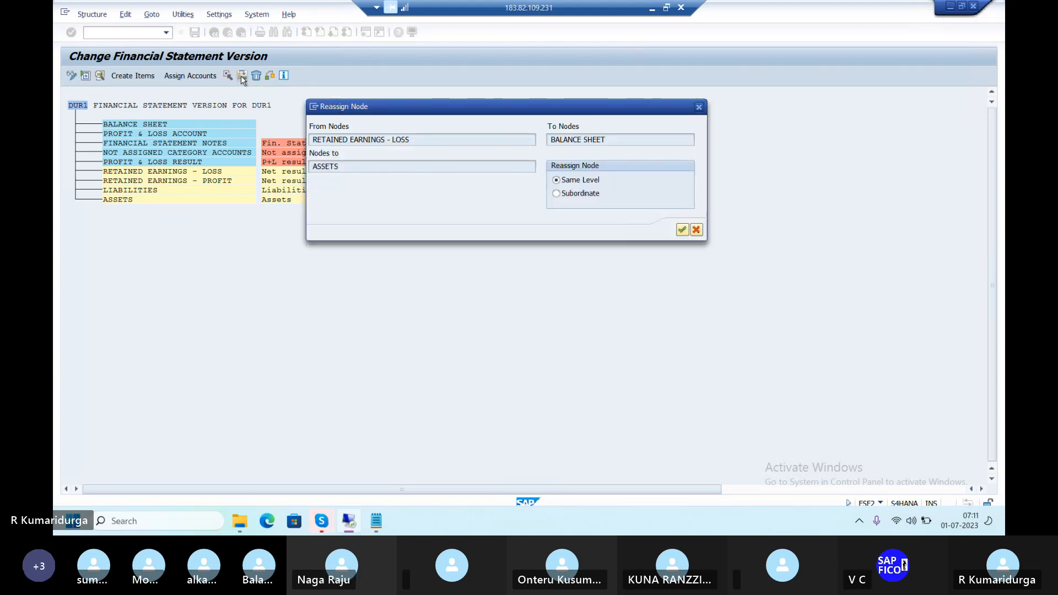
{"action": "left_click", "coordinate": [555, 194]}
{"action": "left_click", "coordinate": [683, 230]}
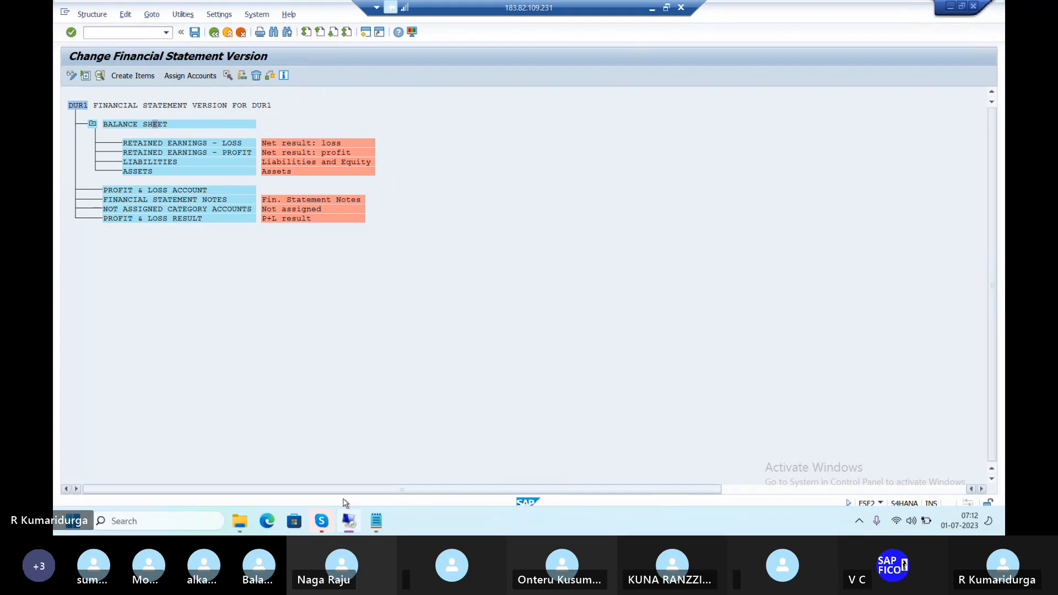
Mark PROFIT & LOSS RESULT for moving, with PROFIT & LOSS ACCOUNT left unmarked as target
{"action": "mouse_move", "coordinate": [322, 518]}
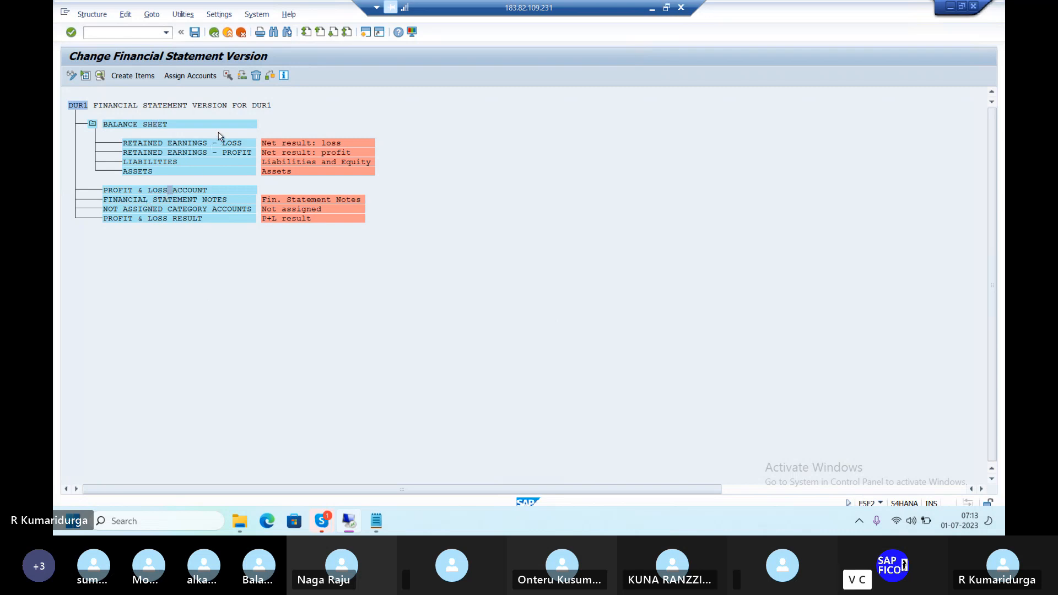
{"action": "left_click", "coordinate": [229, 76]}
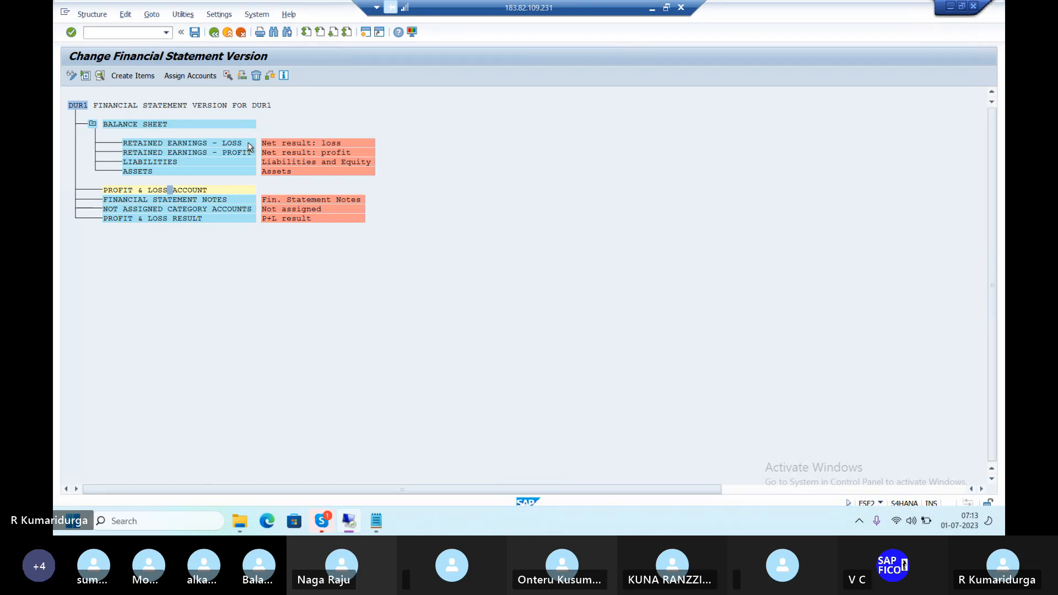
{"action": "left_click", "coordinate": [229, 76]}
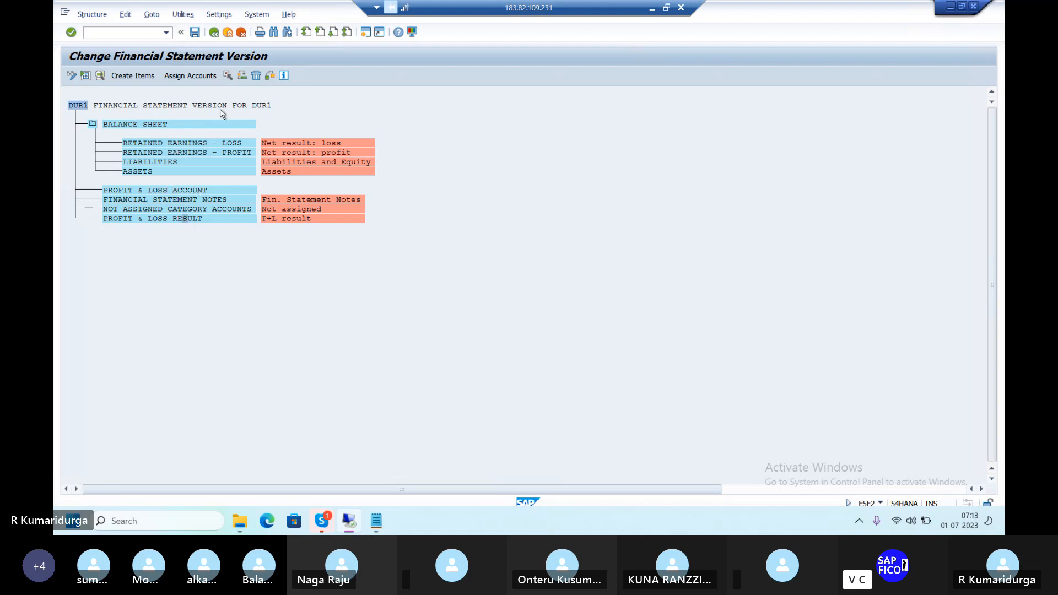
{"action": "left_click", "coordinate": [229, 76]}
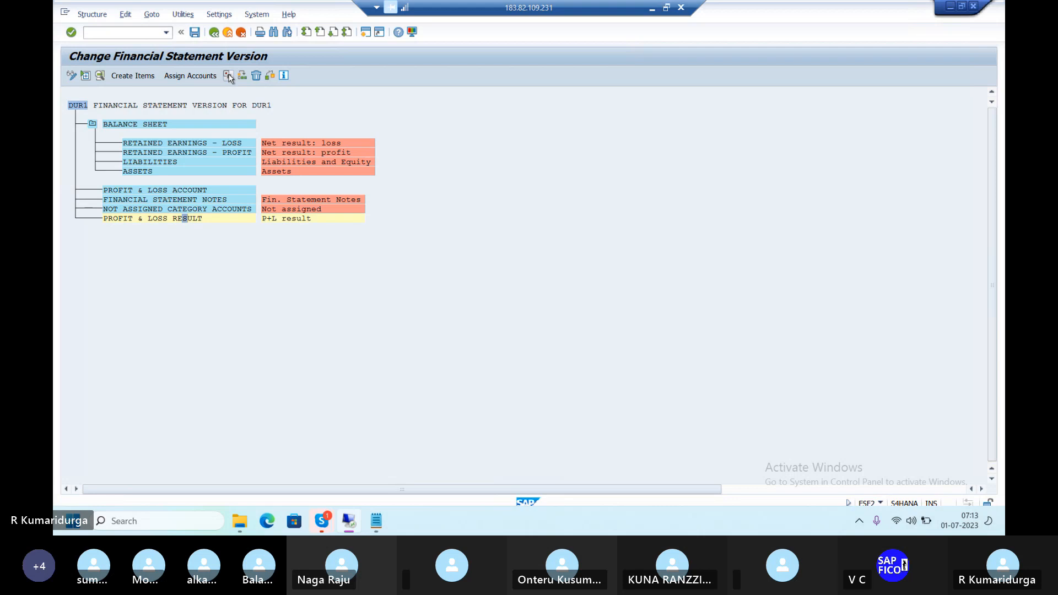
{"action": "left_click", "coordinate": [174, 191]}
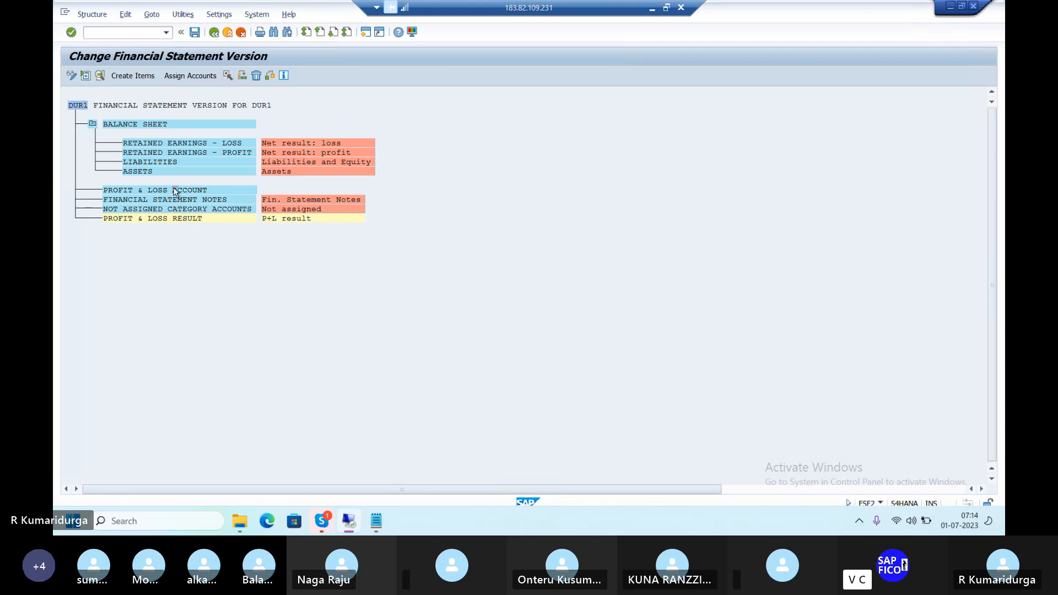
Reassign PROFIT & LOSS RESULT one level below PROFIT & LOSS ACCOUNT using Subordinate
{"action": "left_click", "coordinate": [243, 77]}
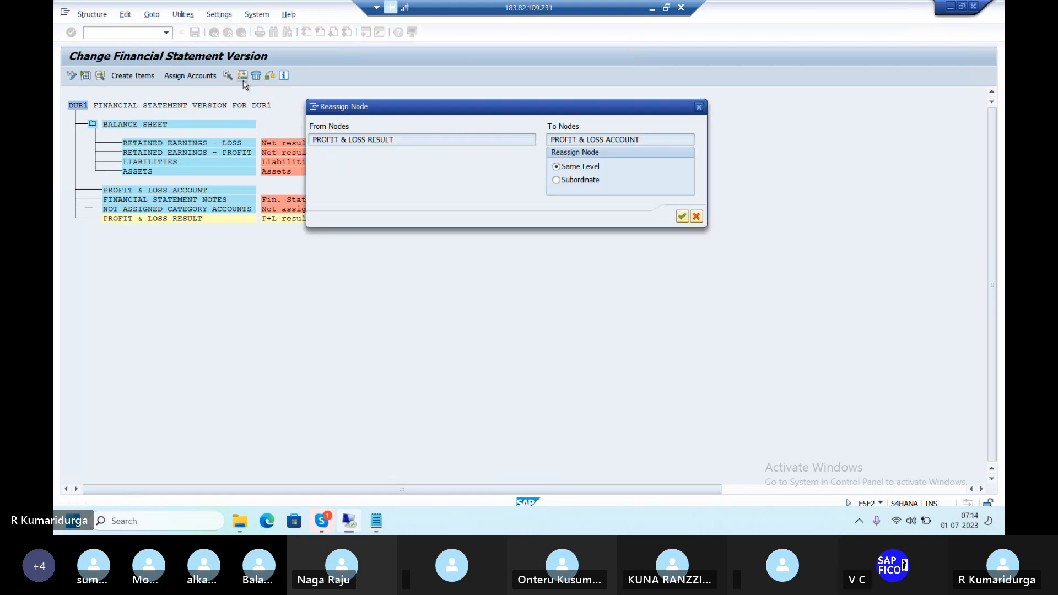
{"action": "left_click", "coordinate": [557, 184]}
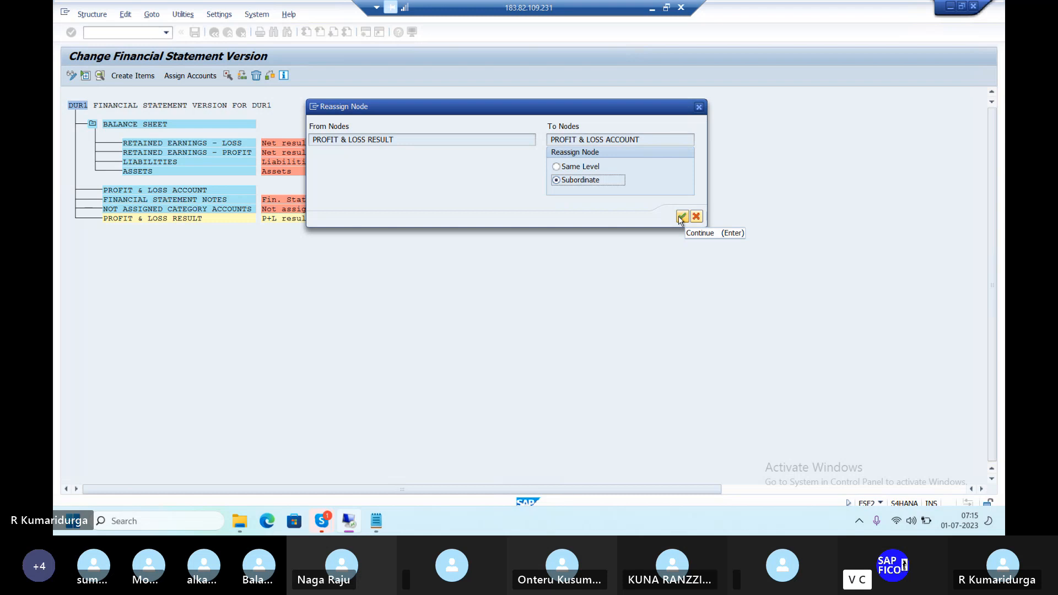
{"action": "left_click", "coordinate": [682, 216]}
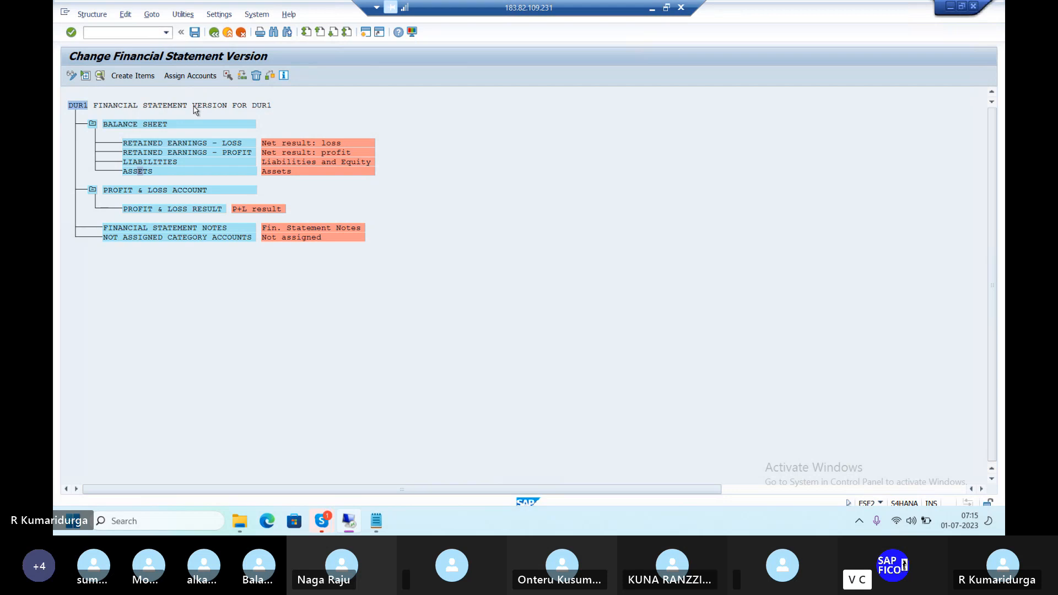
Give ASSETS start text 'ASSETS' and end text 'TOTAL ASSETS LESS CURRENT LIABILITIES'
{"action": "double_click", "coordinate": [142, 172]}
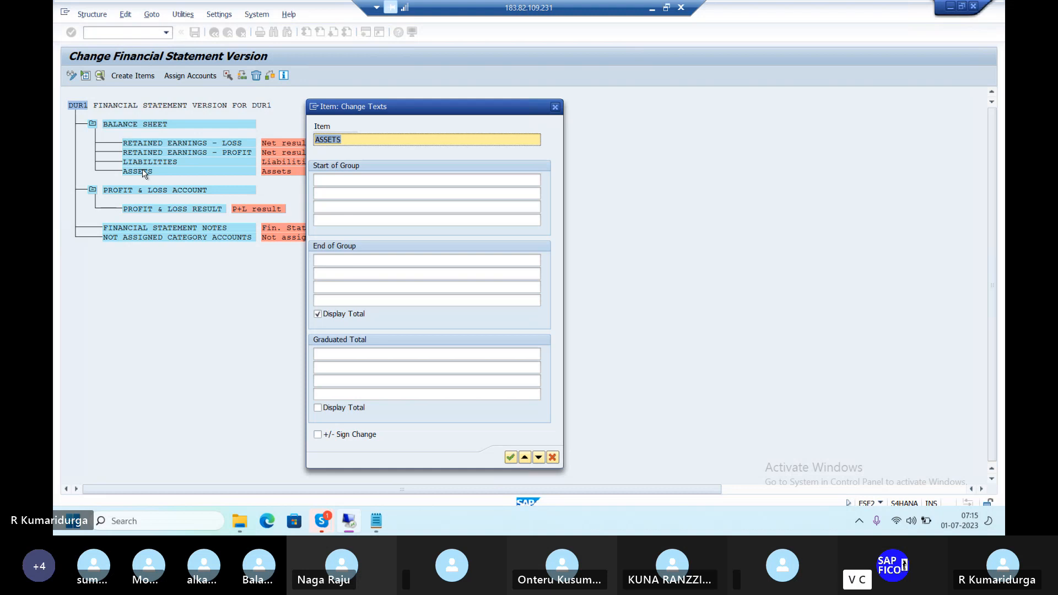
{"action": "left_click", "coordinate": [325, 179]}
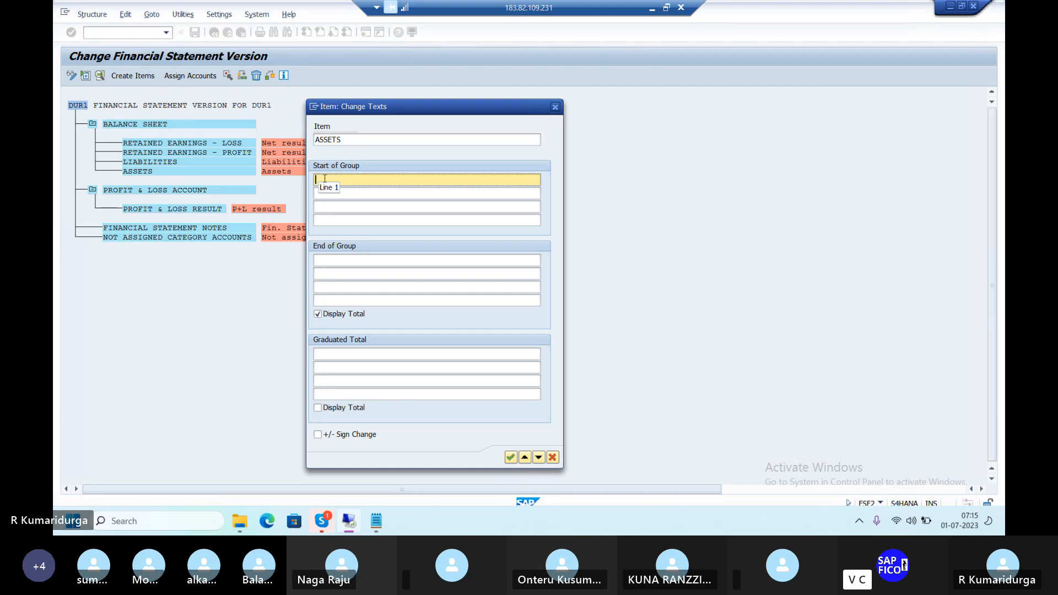
{"action": "type", "text": "ASSETS"}
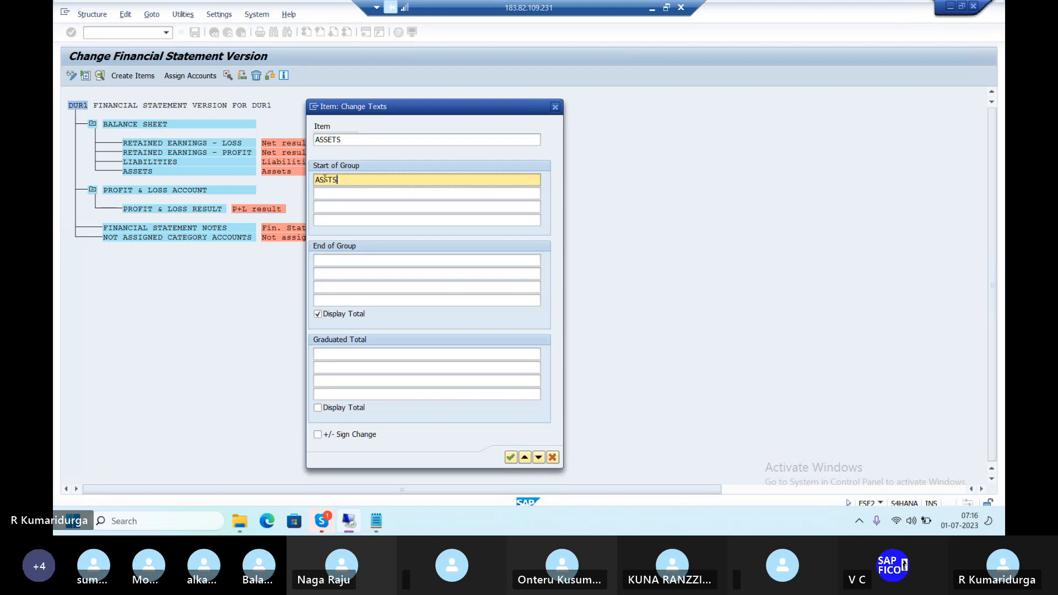
{"action": "key", "text": "BackSpace"}
{"action": "key", "text": "BackSpace"}
{"action": "type", "text": "ETS"}
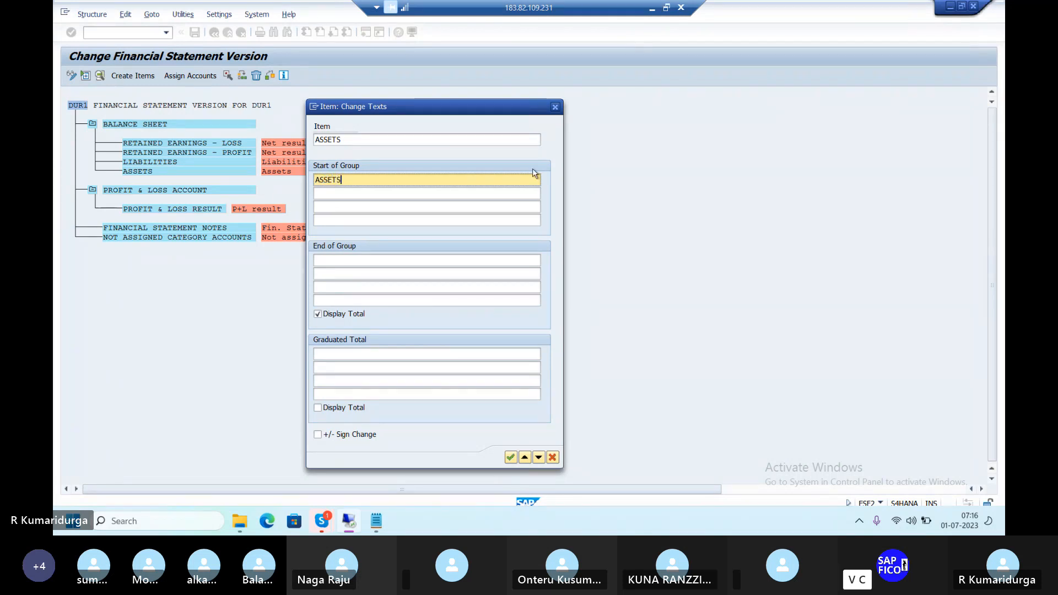
{"action": "left_click", "coordinate": [398, 260]}
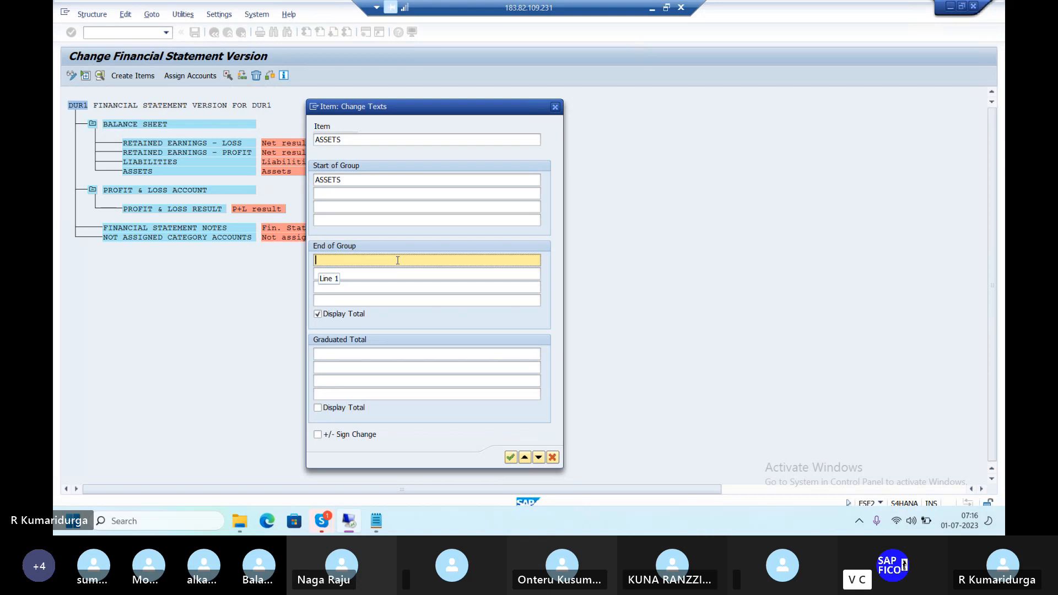
{"action": "type", "text": "TOTAL"}
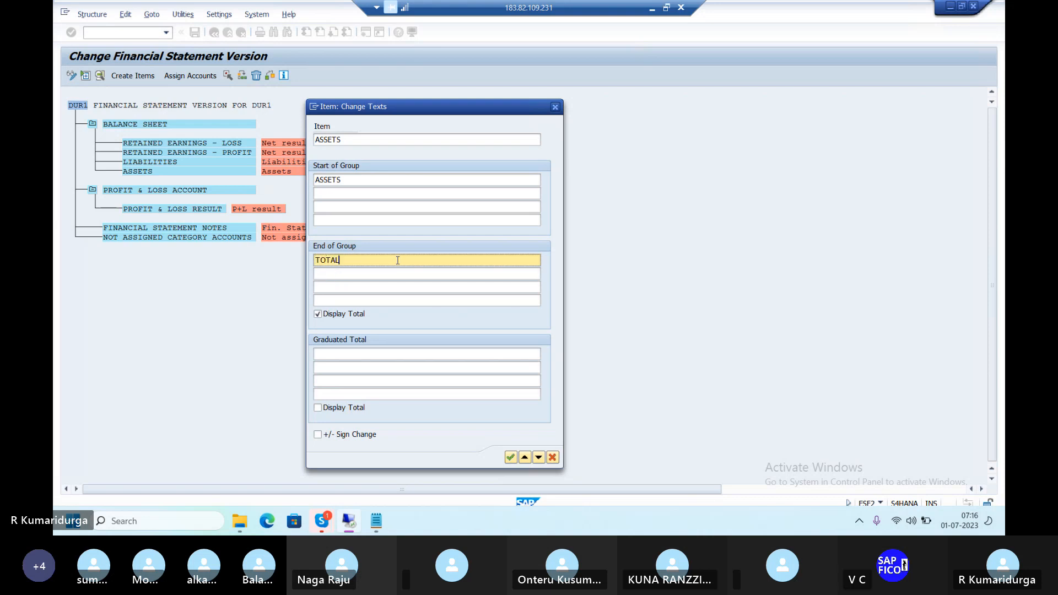
{"action": "type", "text": " ASSETS"}
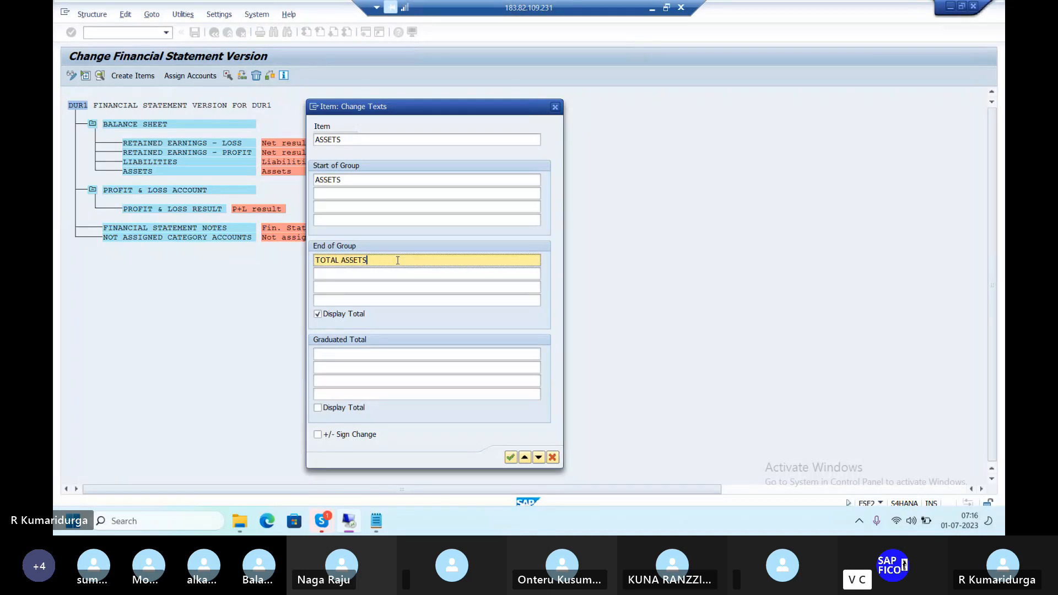
{"action": "type", "text": " LESS CURRENT"}
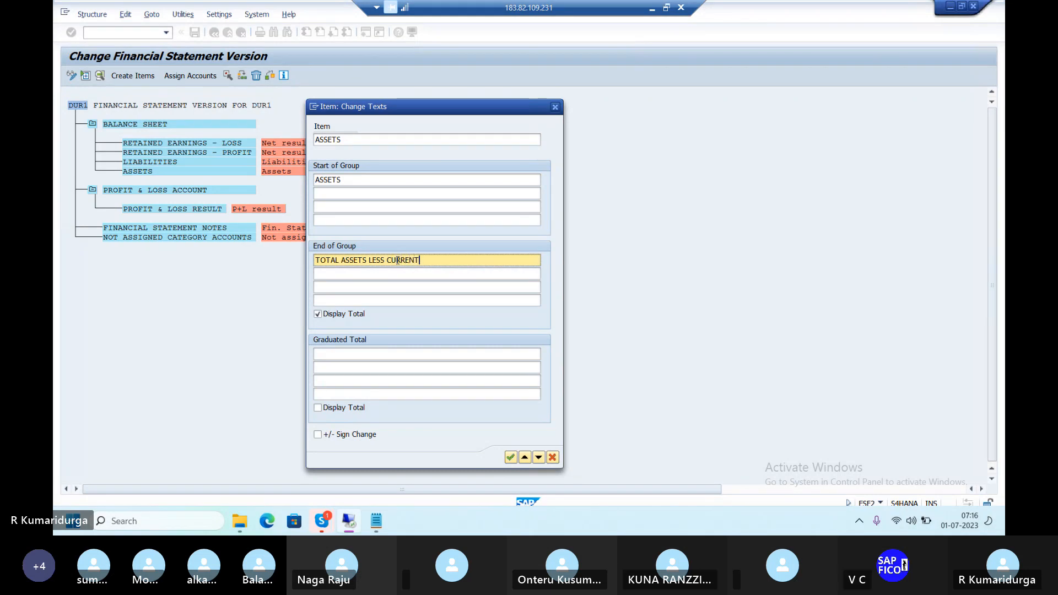
{"action": "type", "text": " LIABILI"}
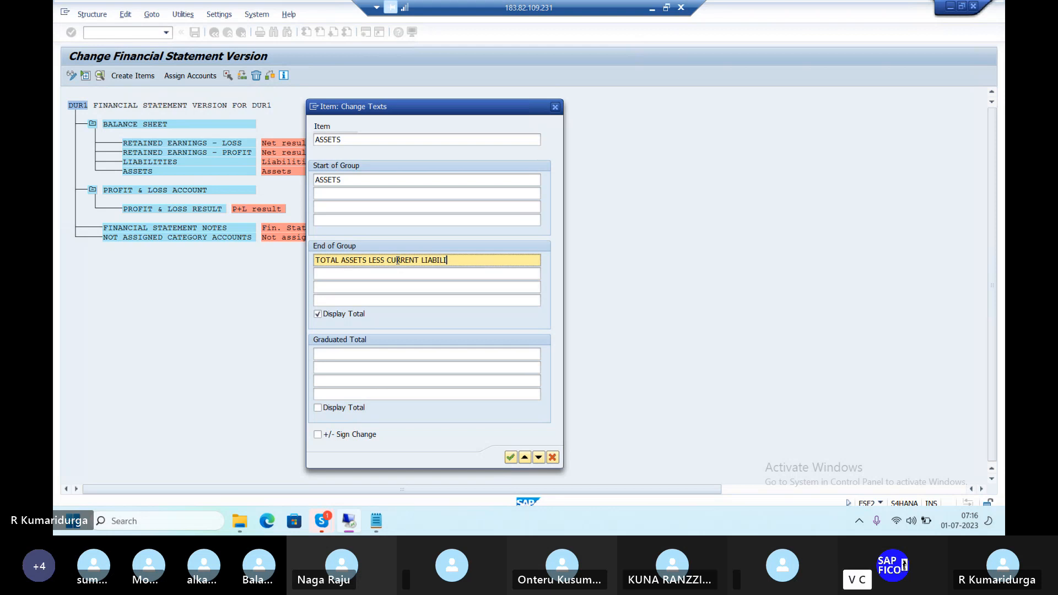
{"action": "type", "text": "TIES"}
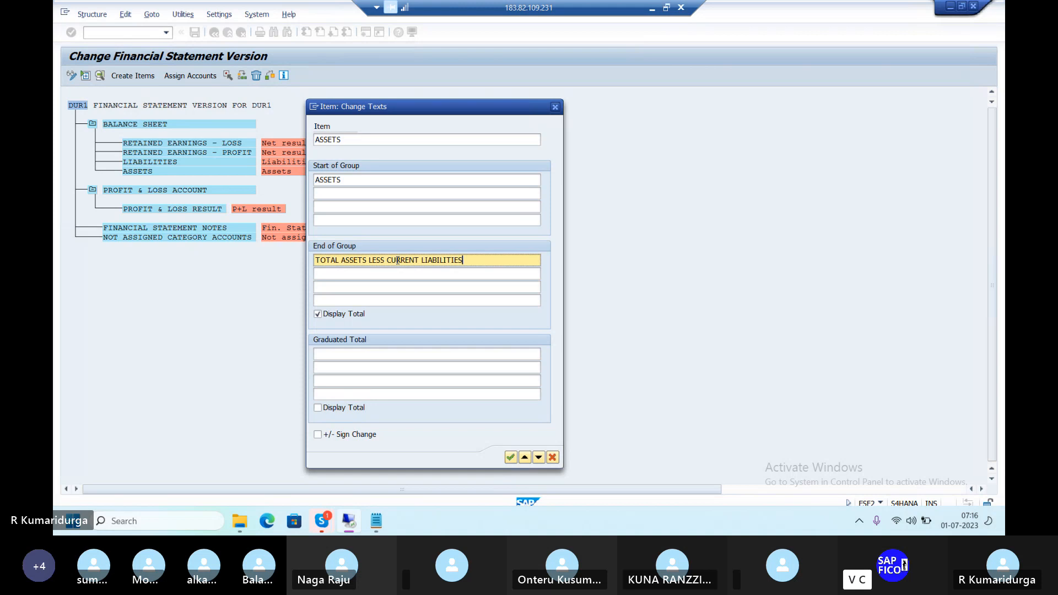
Confirm the ASSETS group texts, leaving PROFIT & LOSS ACCOUNT's texts unchanged
{"action": "left_click", "coordinate": [511, 459]}
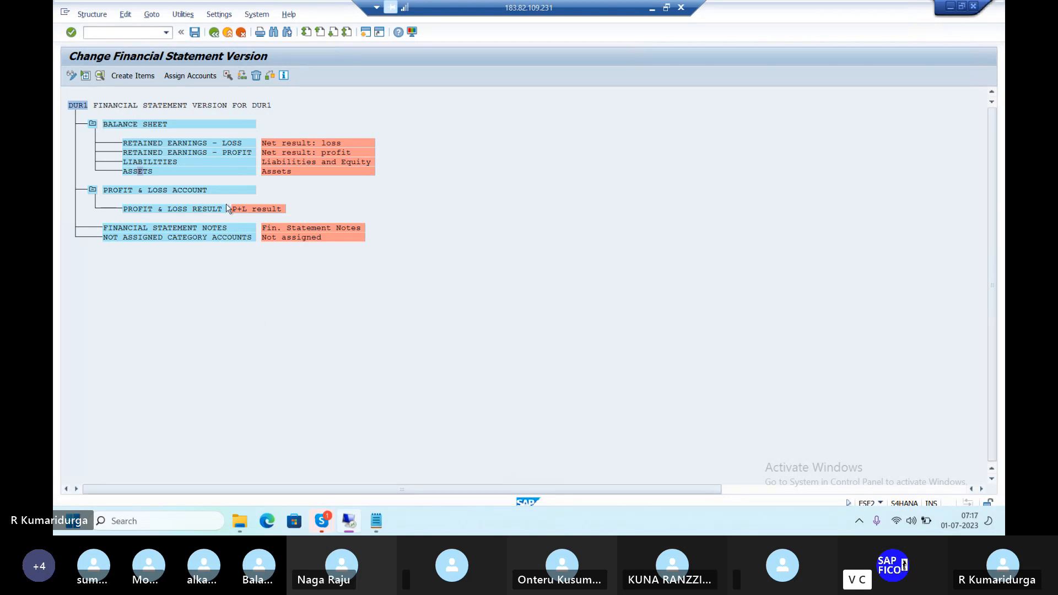
{"action": "double_click", "coordinate": [190, 191]}
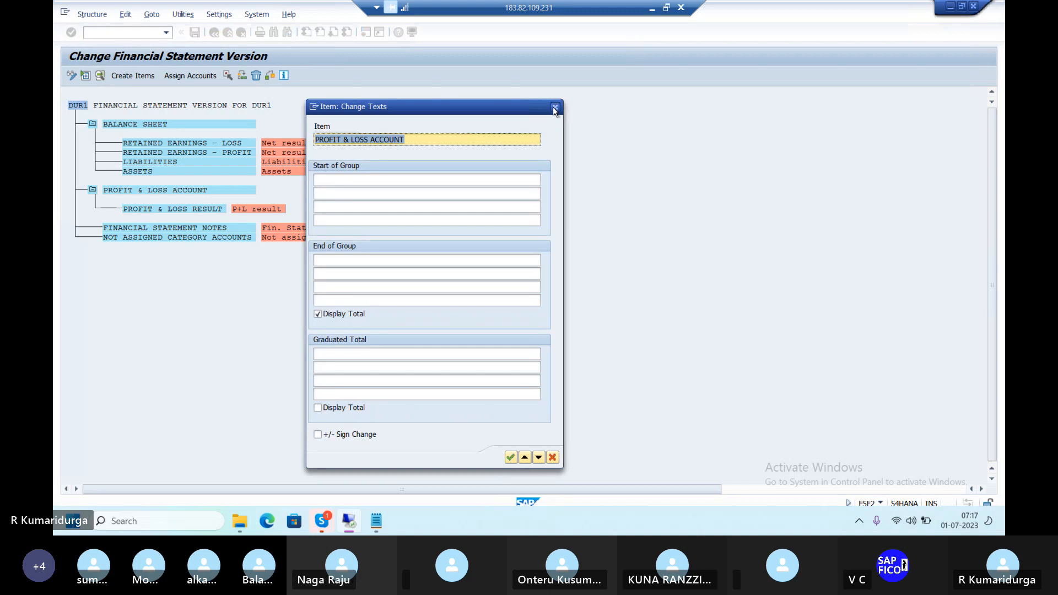
{"action": "left_click", "coordinate": [554, 107]}
Enter start text 'PROFIT & LOSS' and end text 'TRADING PROFIT & LOSS' for PROFIT & LOSS RESULT
{"action": "double_click", "coordinate": [195, 210]}
{"action": "left_click", "coordinate": [360, 181]}
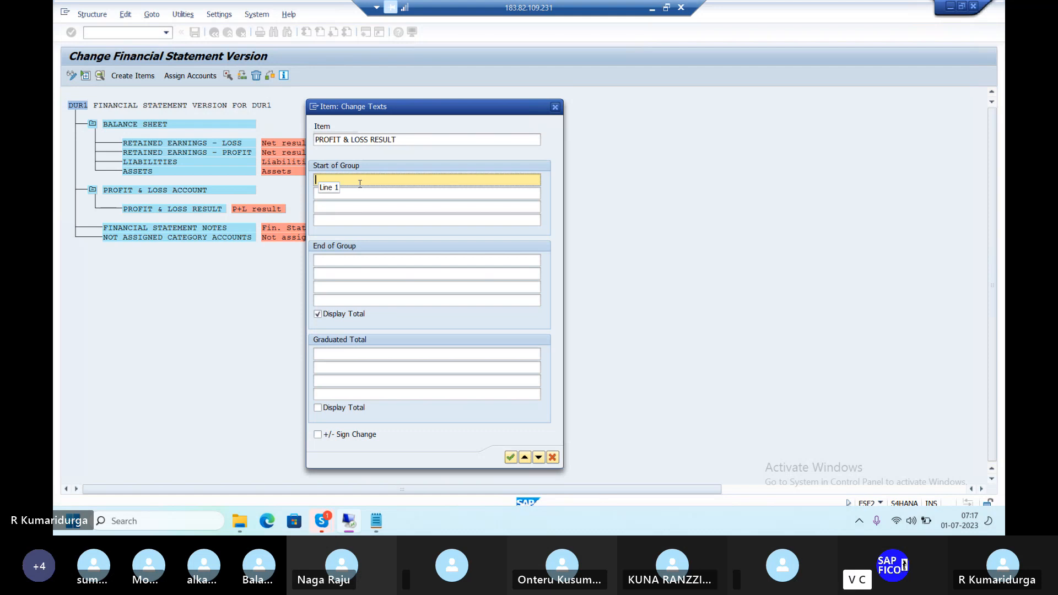
{"action": "type", "text": "PRO"}
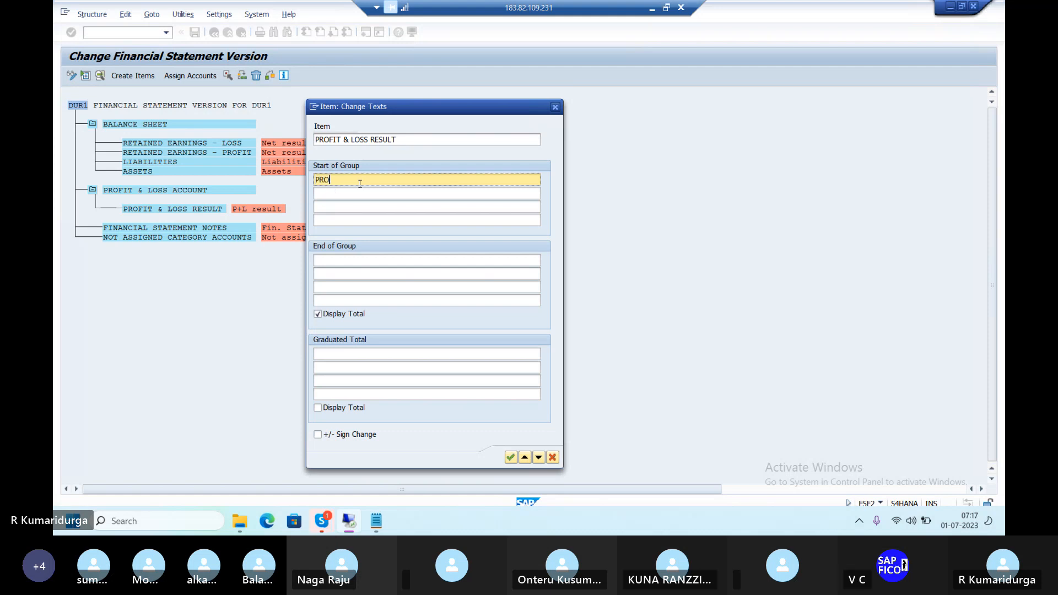
{"action": "type", "text": "FIT & AL"}
{"action": "key", "text": "BackSpace"}
{"action": "key", "text": "BackSpace"}
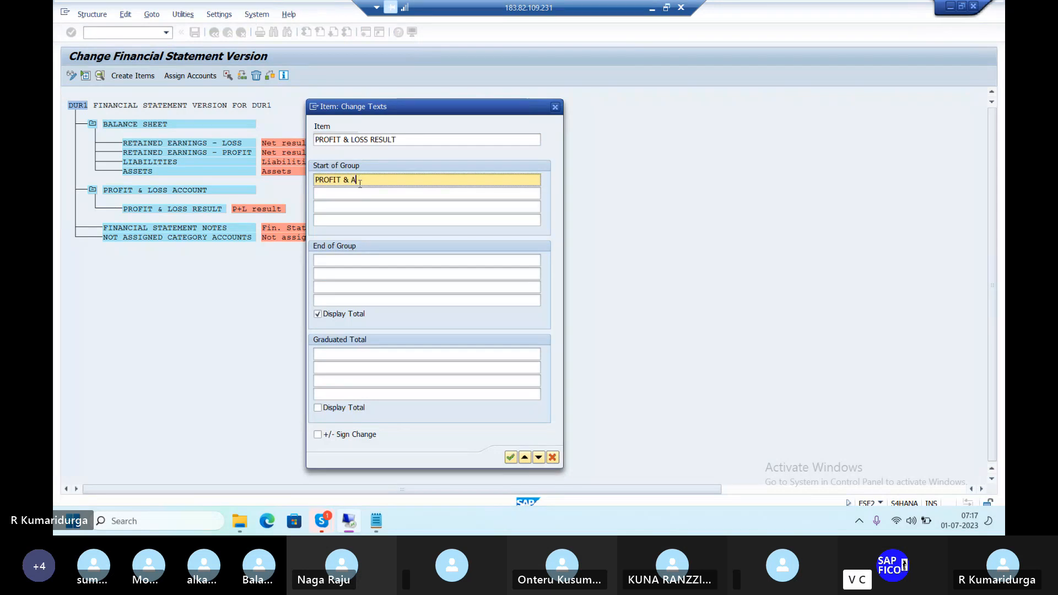
{"action": "type", "text": "LOSS"}
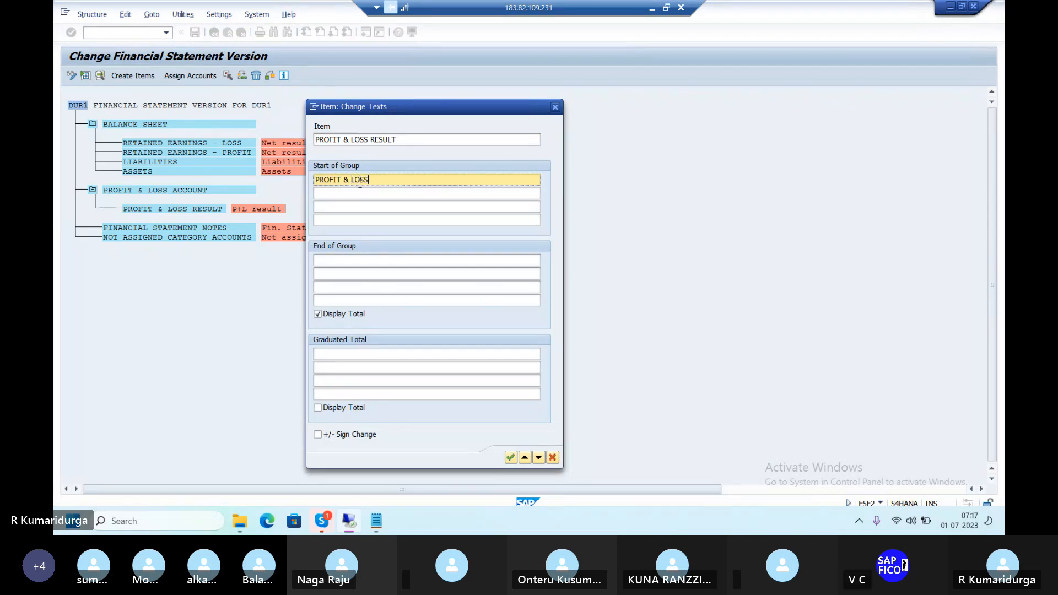
{"action": "left_click", "coordinate": [323, 261]}
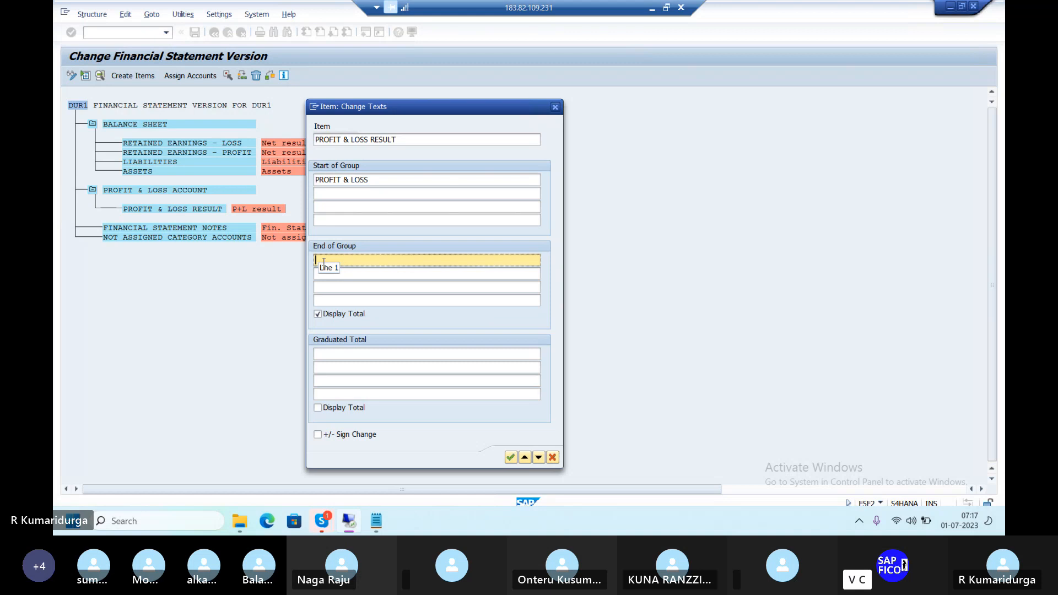
{"action": "type", "text": "TRADI"}
{"action": "type", "text": "G"}
{"action": "key", "text": "BackSpace"}
{"action": "key", "text": "BackSpace"}
{"action": "type", "text": "NG PROFIT & LOSS"}
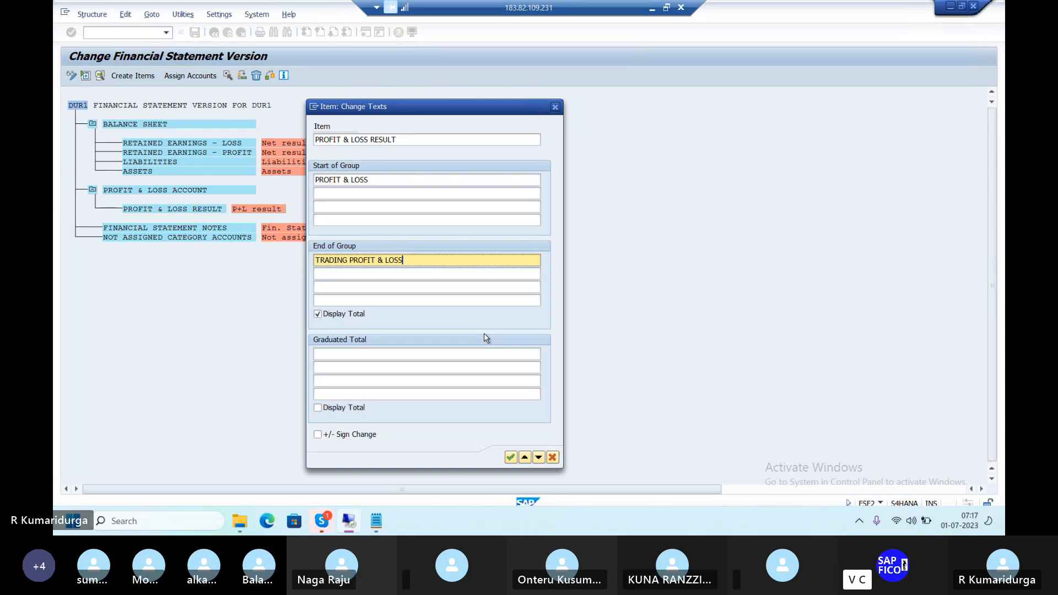
Confirm the PROFIT & LOSS RESULT group texts
{"action": "left_click", "coordinate": [510, 459]}
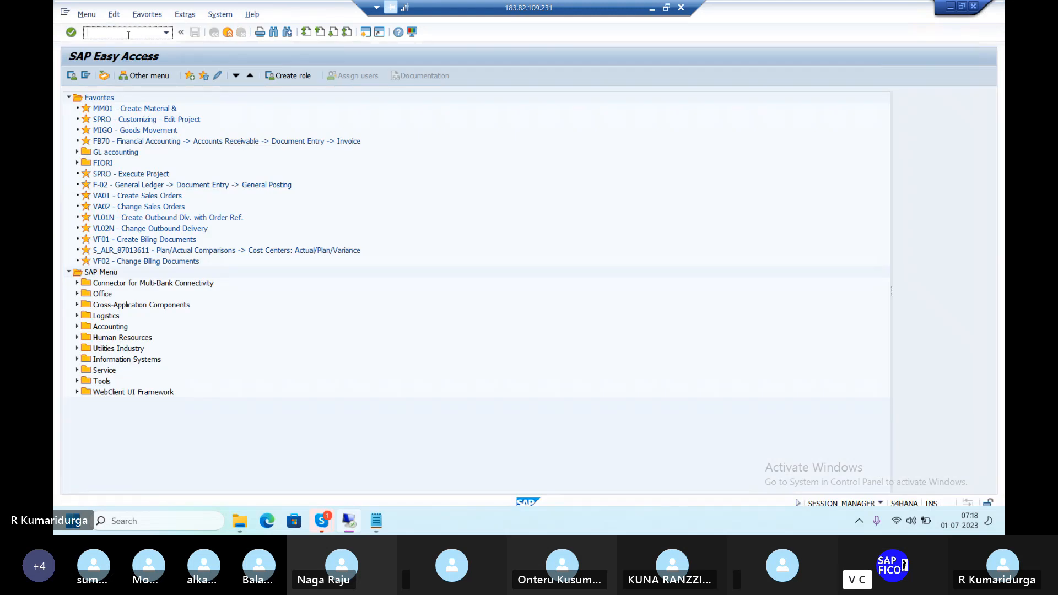
Run FS00 and switch the account tree to company code DUR1
{"action": "type", "text": "FS00"}
{"action": "key", "text": "Return"}
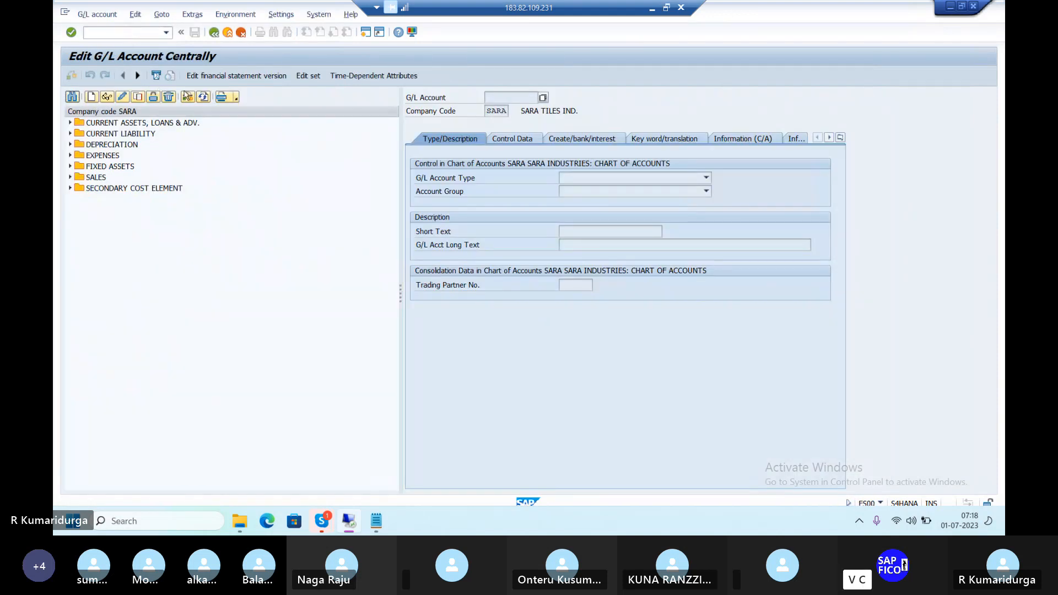
{"action": "left_click", "coordinate": [192, 98]}
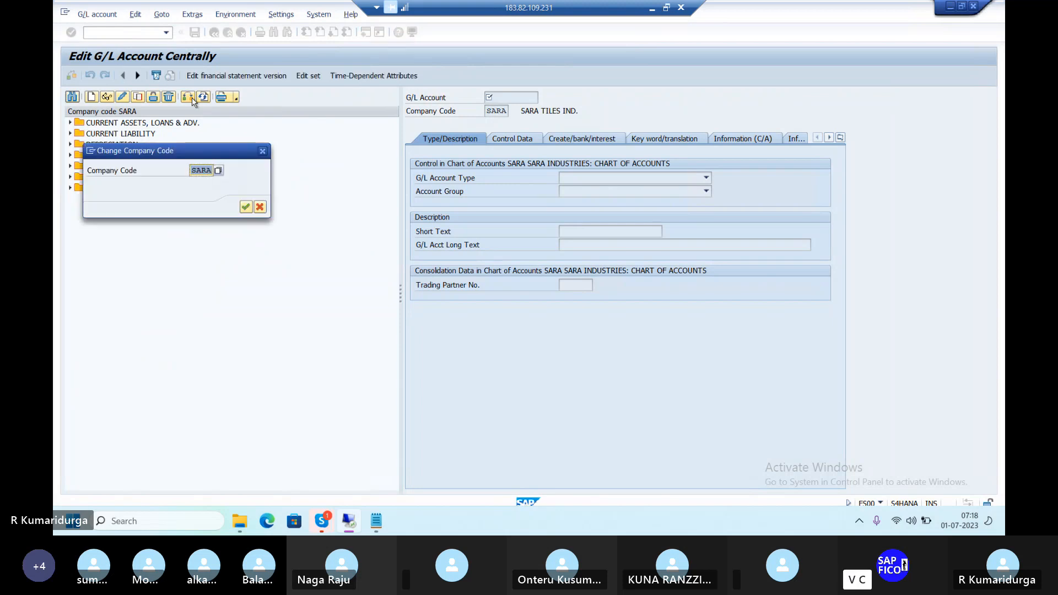
{"action": "type", "text": "DUR1"}
{"action": "key", "text": "Return"}
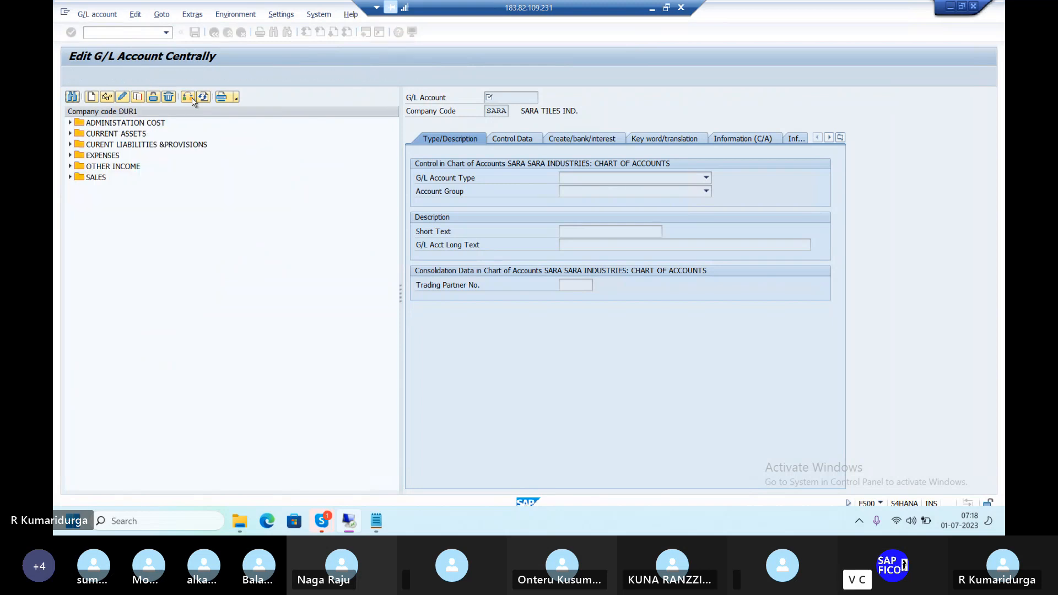
Expand the current liabilities, current assets, administration cost, expenses, other income and sales groups
{"action": "left_click", "coordinate": [70, 145]}
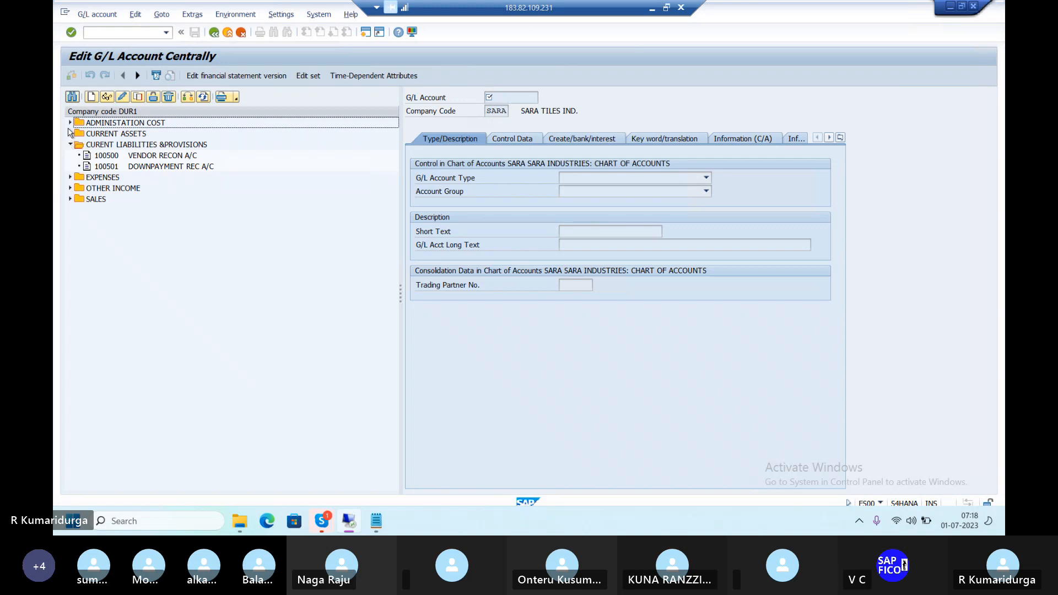
{"action": "left_click", "coordinate": [70, 133]}
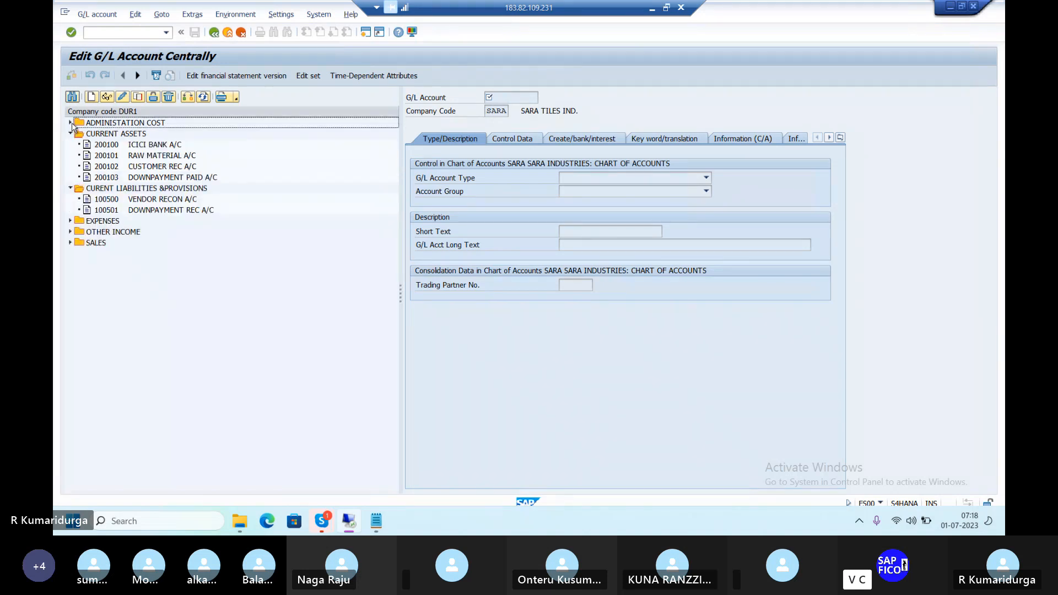
{"action": "left_click", "coordinate": [70, 123]}
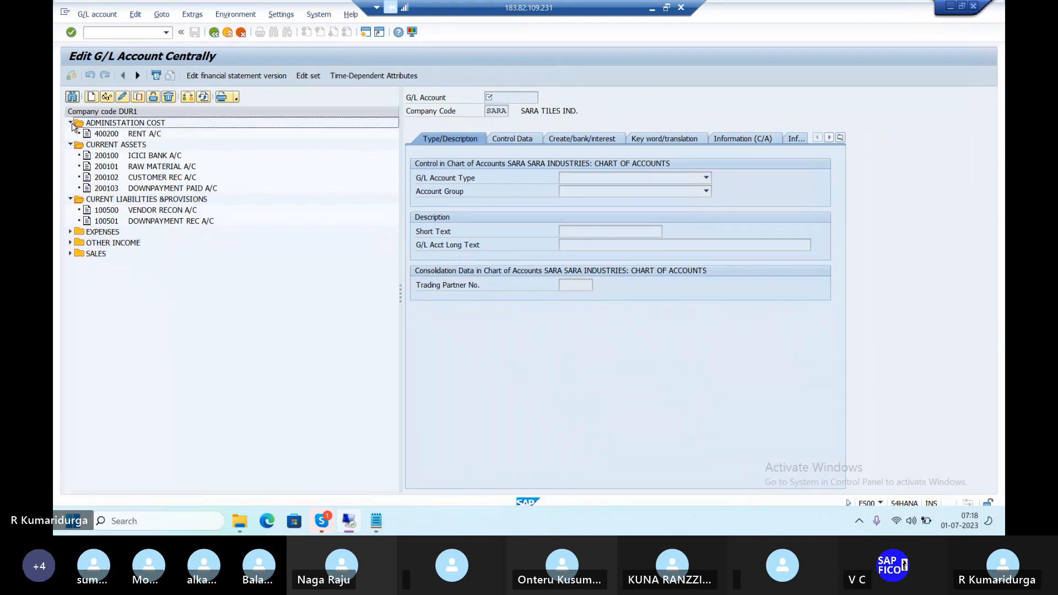
{"action": "left_click", "coordinate": [72, 233]}
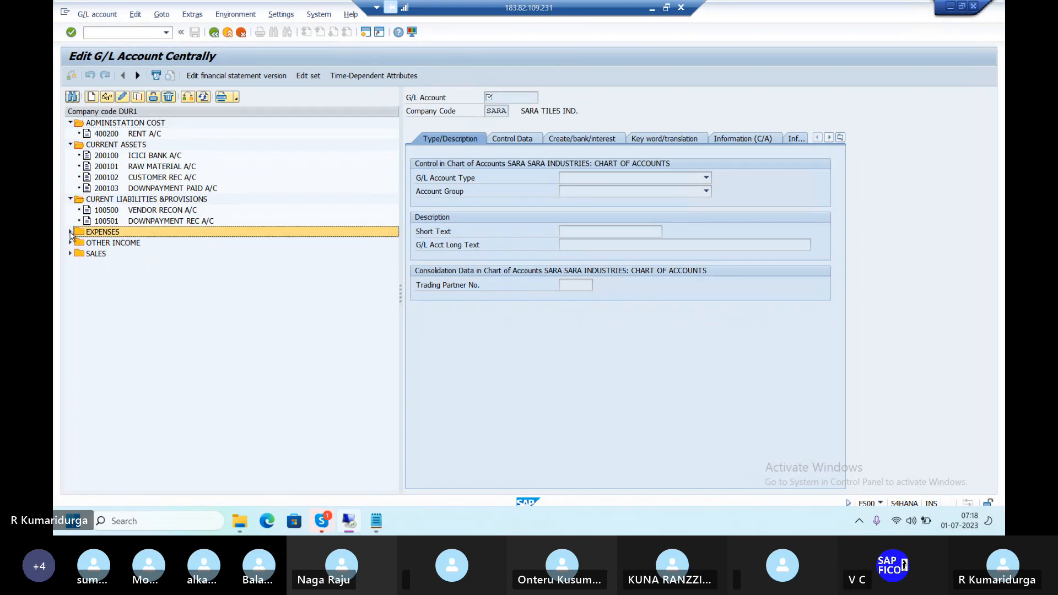
{"action": "left_click", "coordinate": [71, 232]}
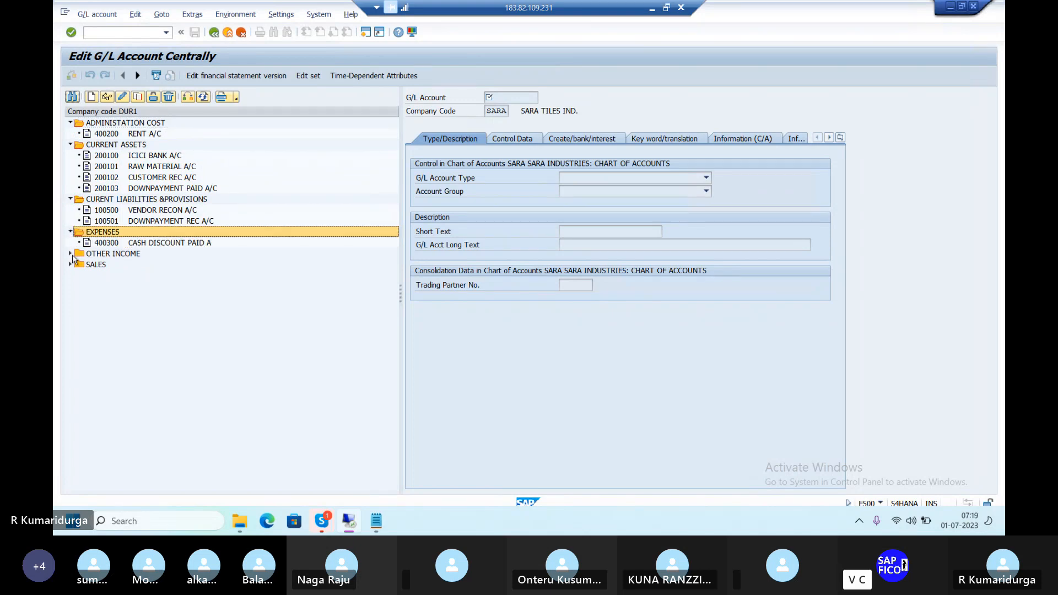
{"action": "left_click", "coordinate": [71, 254]}
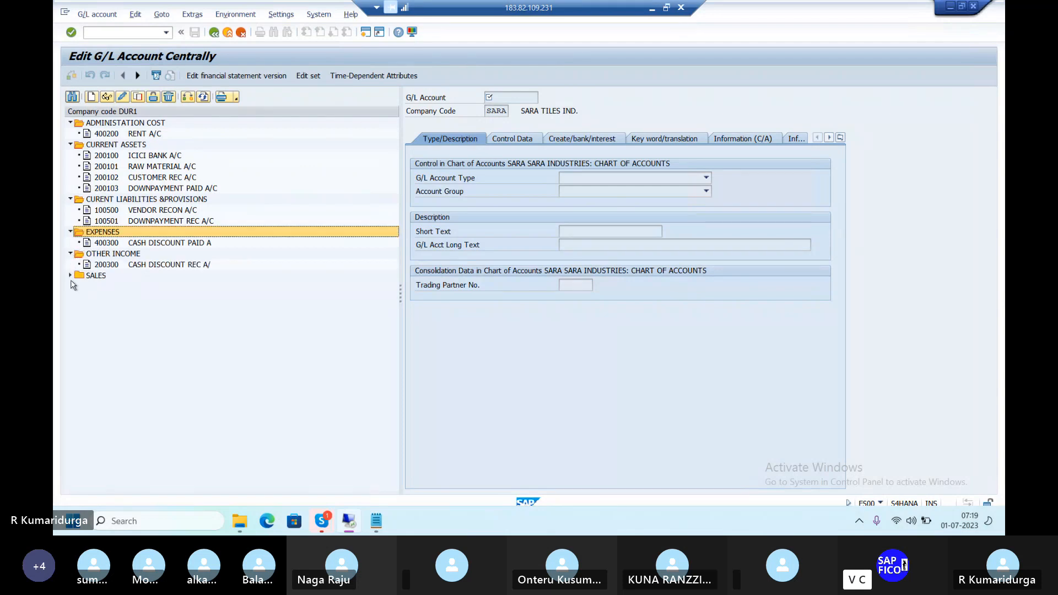
{"action": "left_click", "coordinate": [71, 276]}
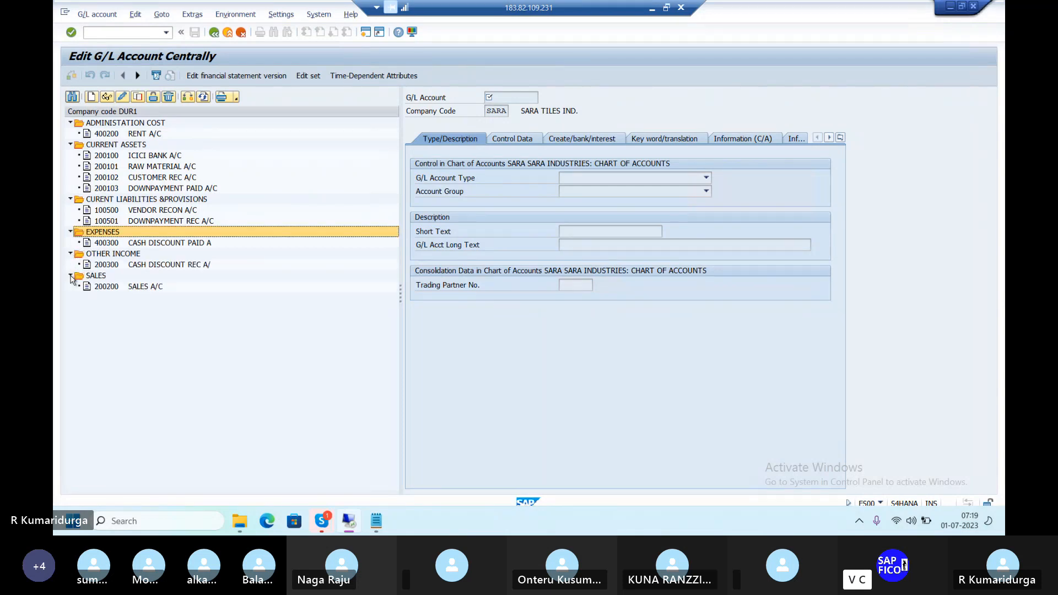